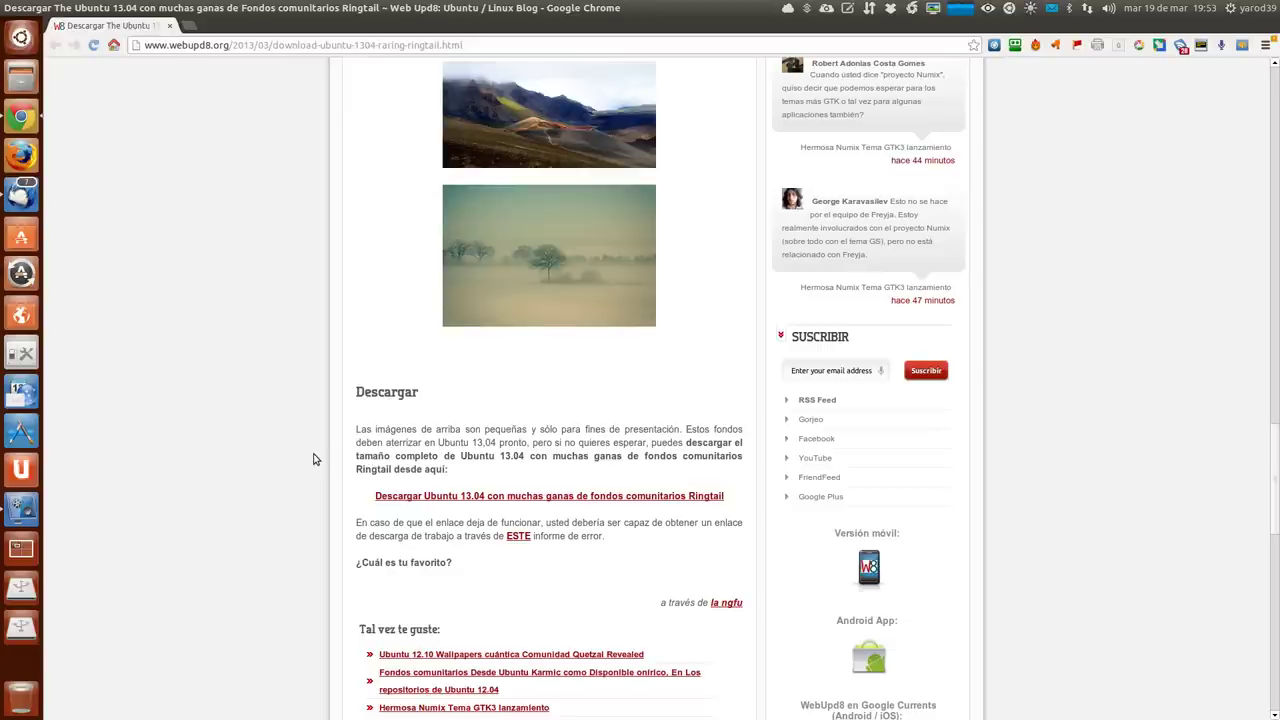
Step: Look over the wallpaper article's download section and minimise the browser and mail windows to reveal the desktop
{"action": "scroll", "coordinate": [313, 459], "scroll_direction": "down", "scroll_amount": 1}
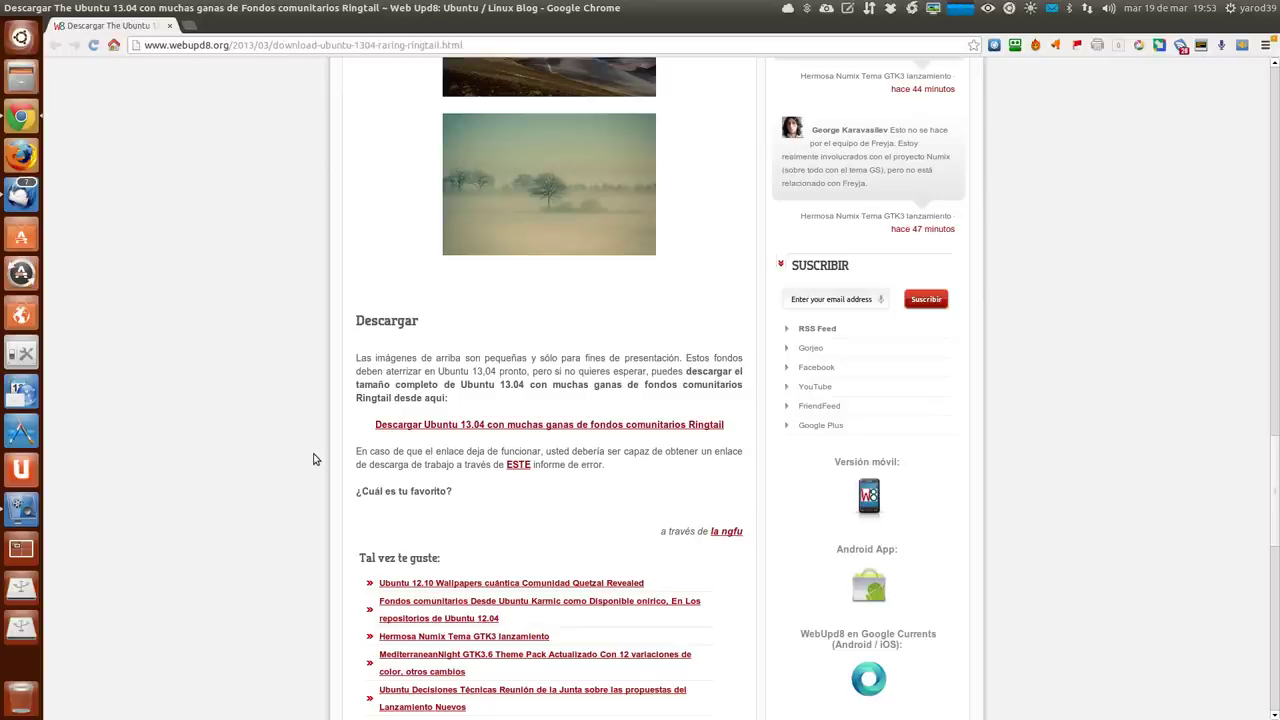
{"action": "scroll", "coordinate": [313, 459], "scroll_direction": "down", "scroll_amount": 1}
{"action": "scroll", "coordinate": [313, 459], "scroll_direction": "up", "scroll_amount": 4}
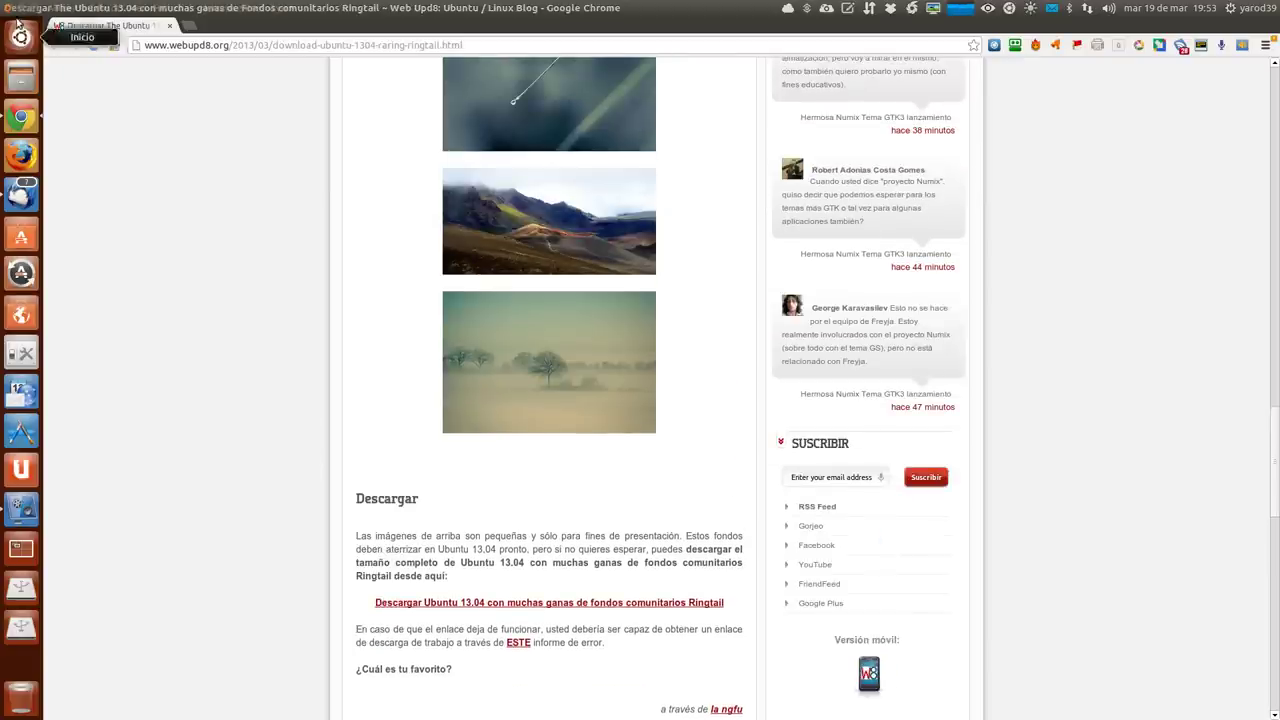
{"action": "left_click", "coordinate": [20, 8]}
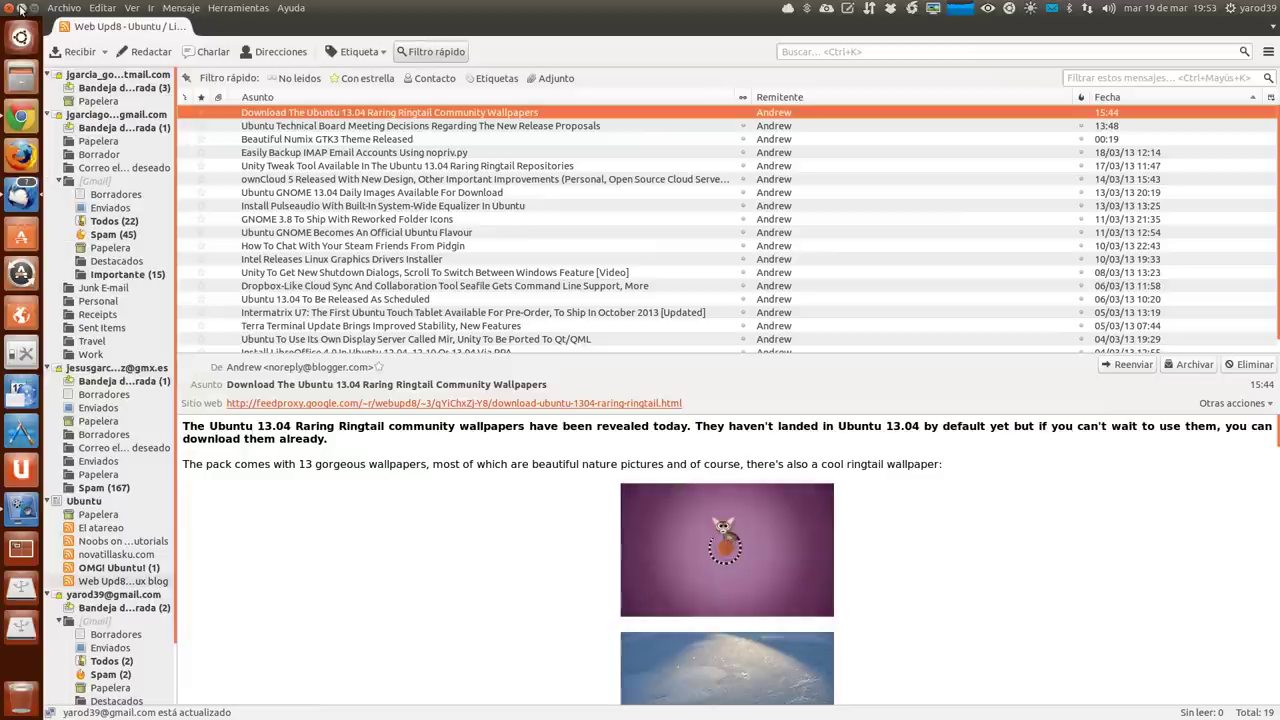
{"action": "left_click", "coordinate": [22, 9]}
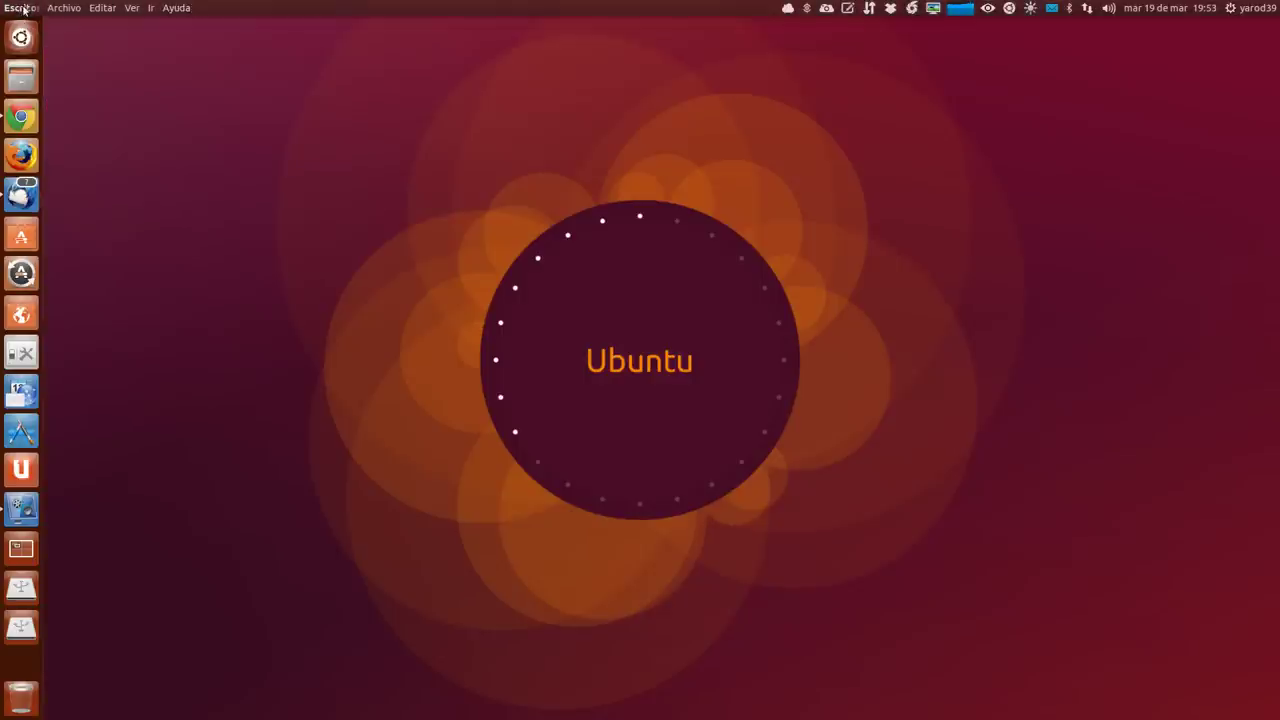
Step: Set the Begonia image from the "1304 wallpapers V2 - update" folder inside Imágenes/wallpapers as the desktop background
{"action": "right_click", "coordinate": [497, 270]}
{"action": "left_click", "coordinate": [565, 423]}
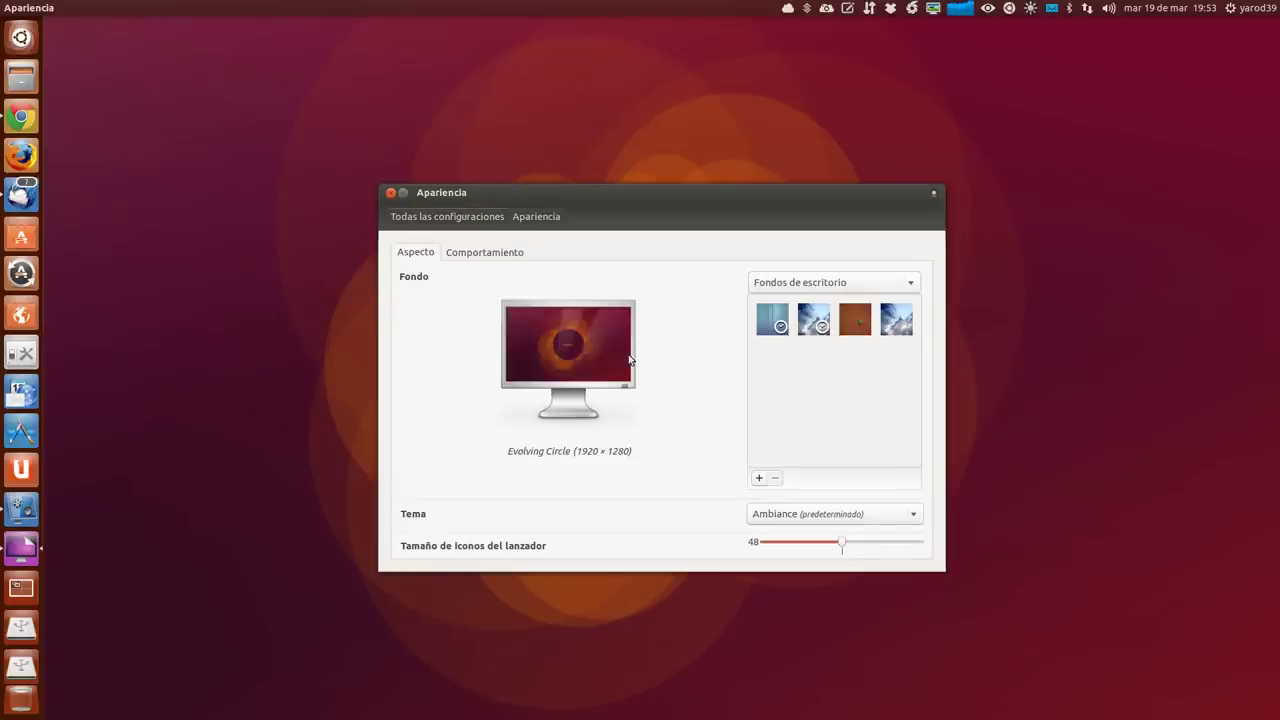
{"action": "left_click", "coordinate": [760, 480]}
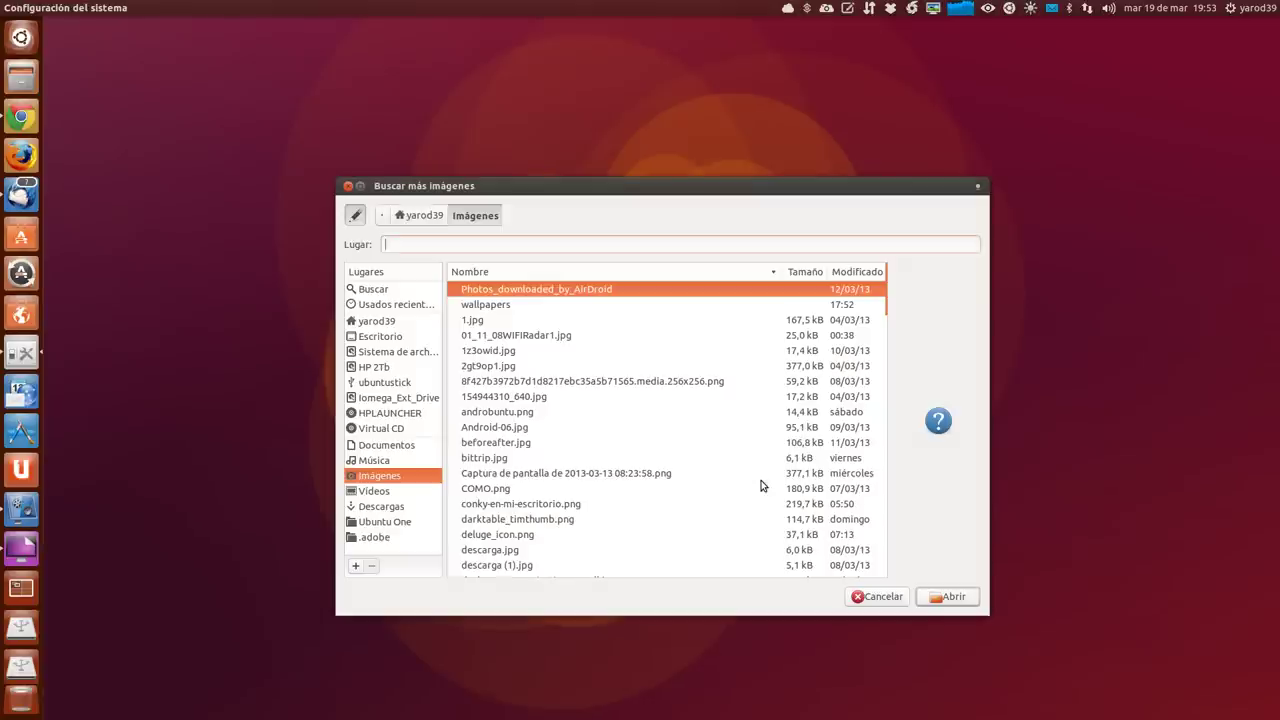
{"action": "double_click", "coordinate": [496, 306]}
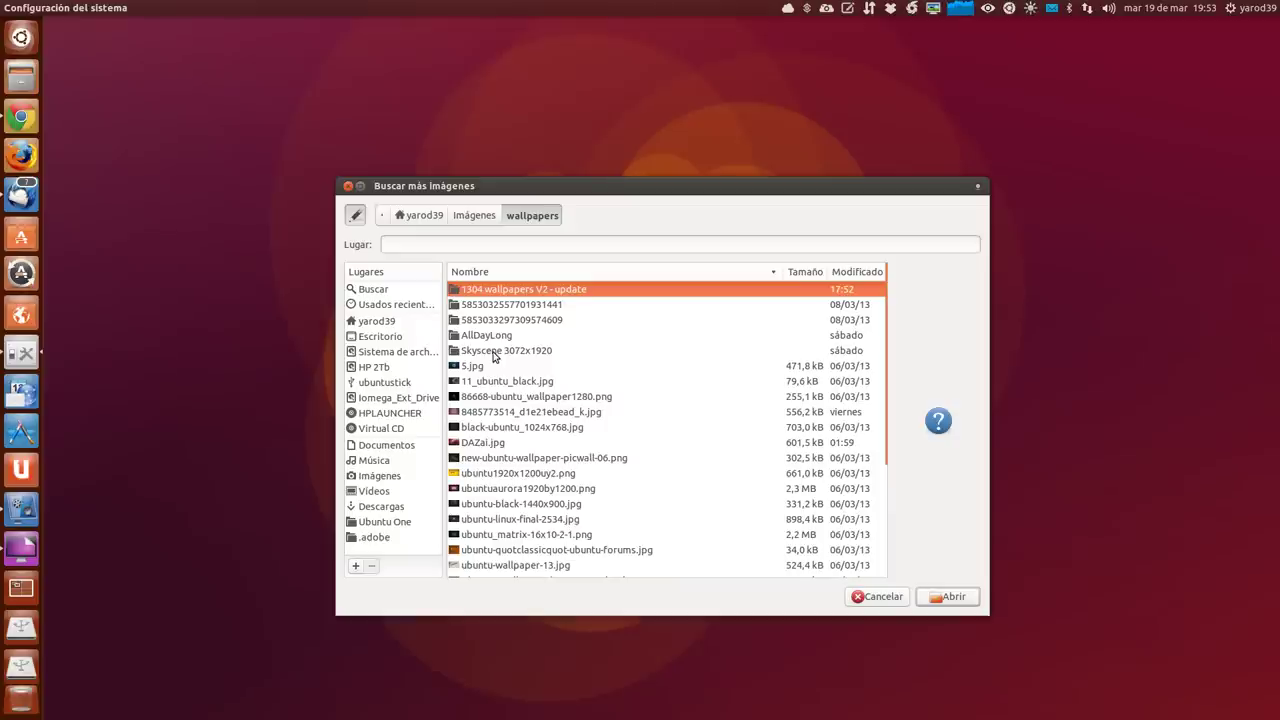
{"action": "double_click", "coordinate": [498, 289]}
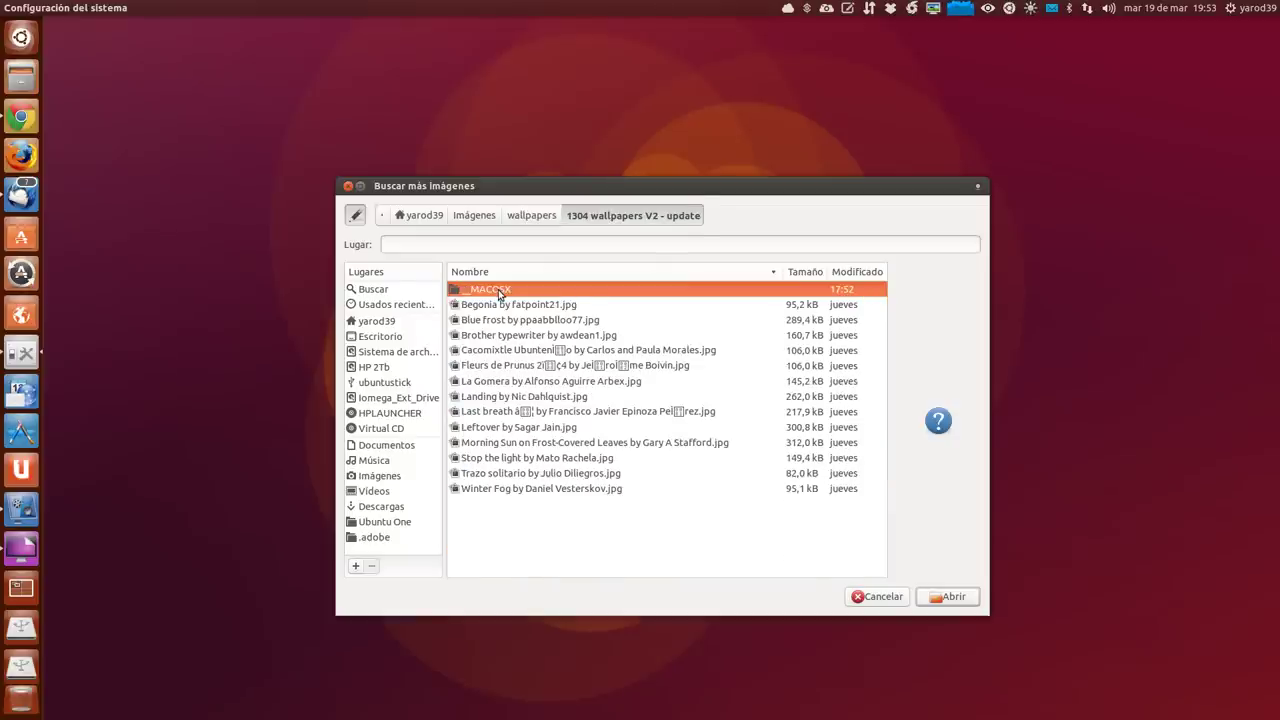
{"action": "double_click", "coordinate": [493, 305]}
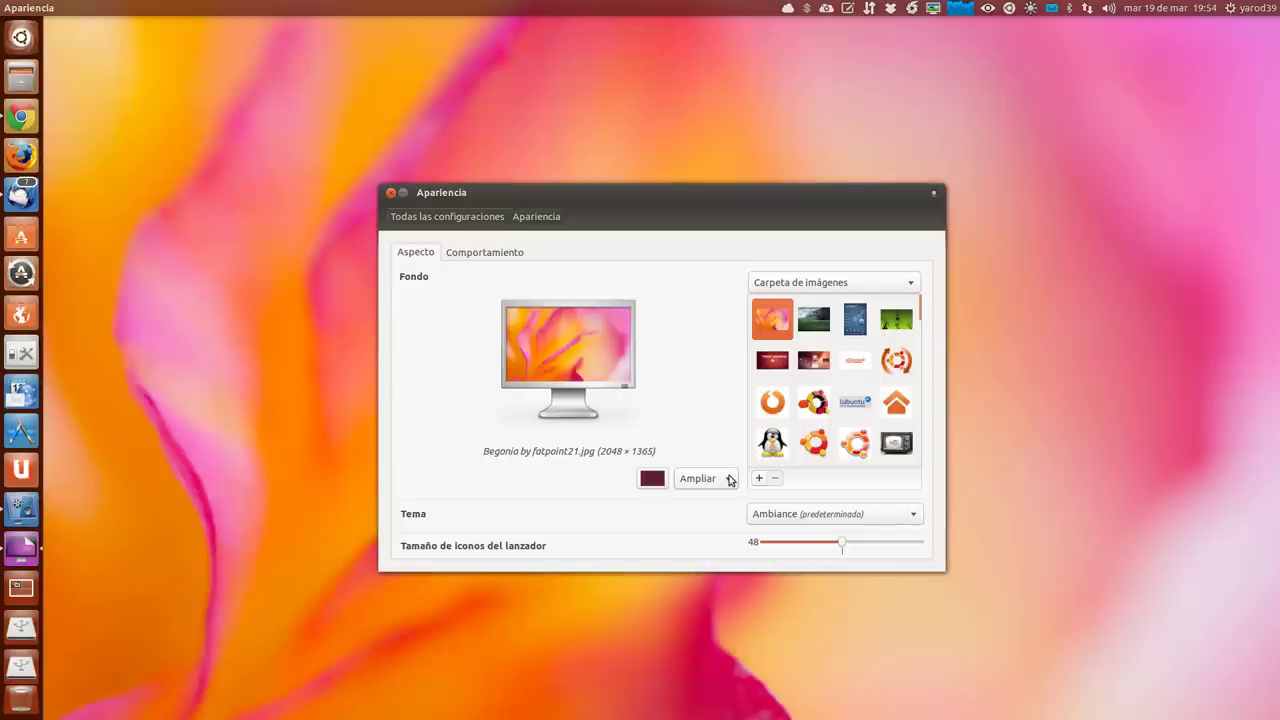
Step: Set the Begonia background's placement to Rellenar and close the Apariencia window to show the full wallpaper
{"action": "left_click_drag", "start_coordinate": [654, 201], "coordinate": [871, 312]}
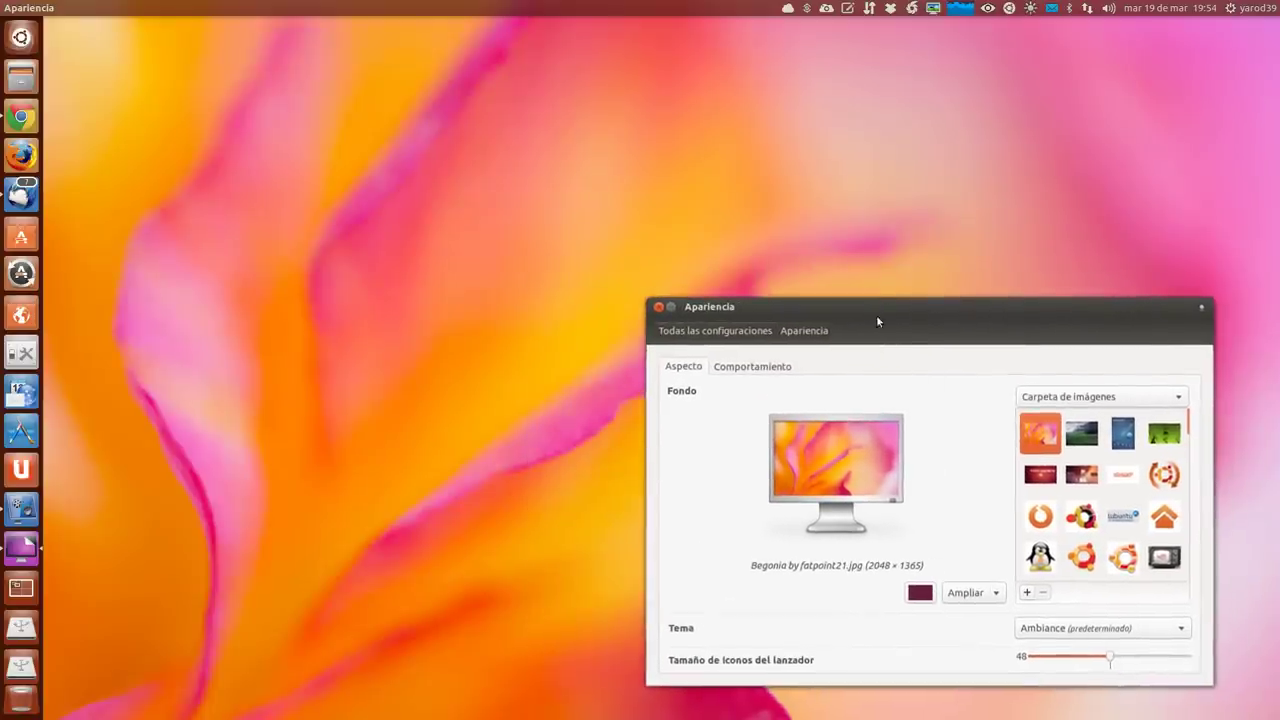
{"action": "left_click", "coordinate": [998, 596]}
{"action": "left_click", "coordinate": [997, 652]}
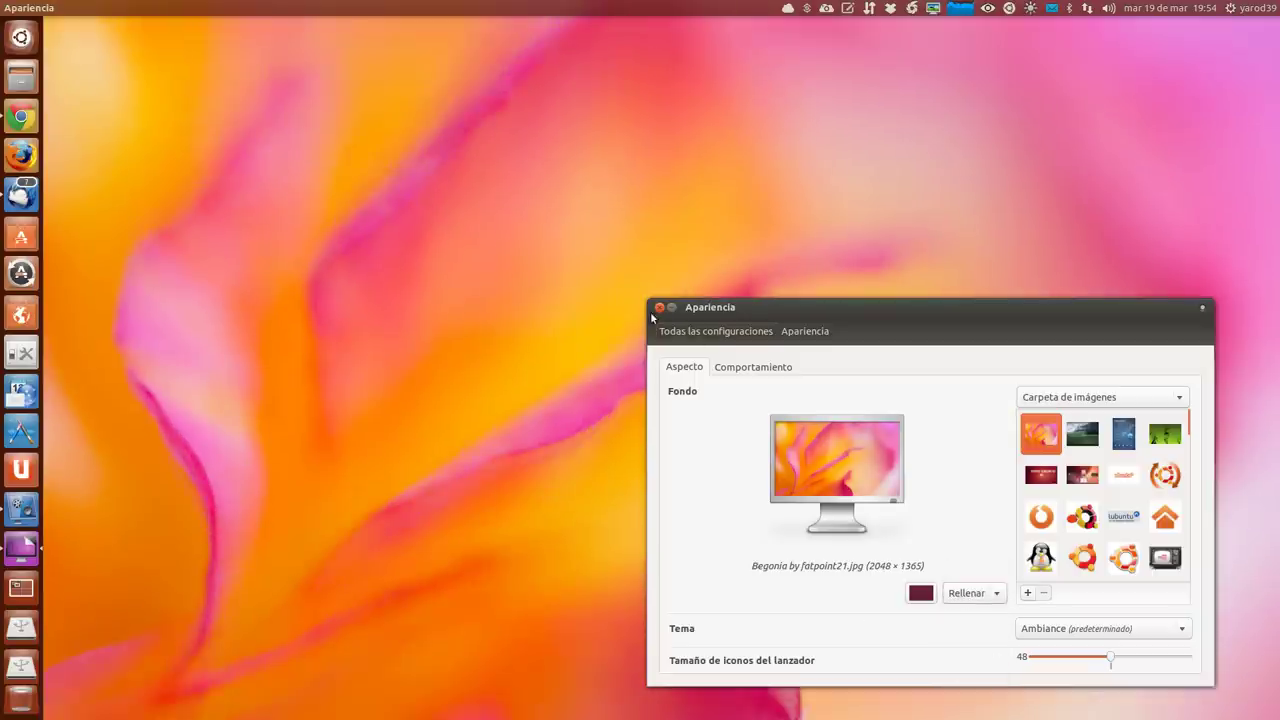
{"action": "left_click", "coordinate": [658, 309]}
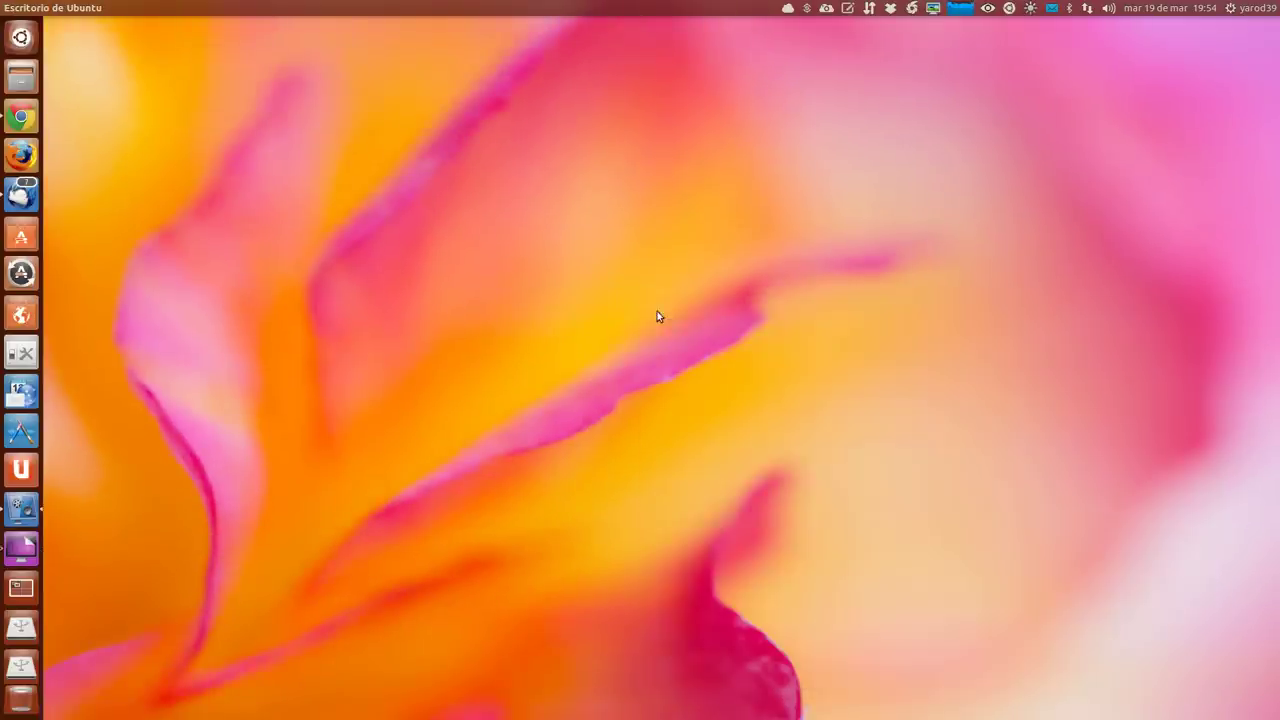
Step: Change the desktop background to the Brother typewriter image from the "1304 wallpapers V2 - update" folder
{"action": "right_click", "coordinate": [474, 335]}
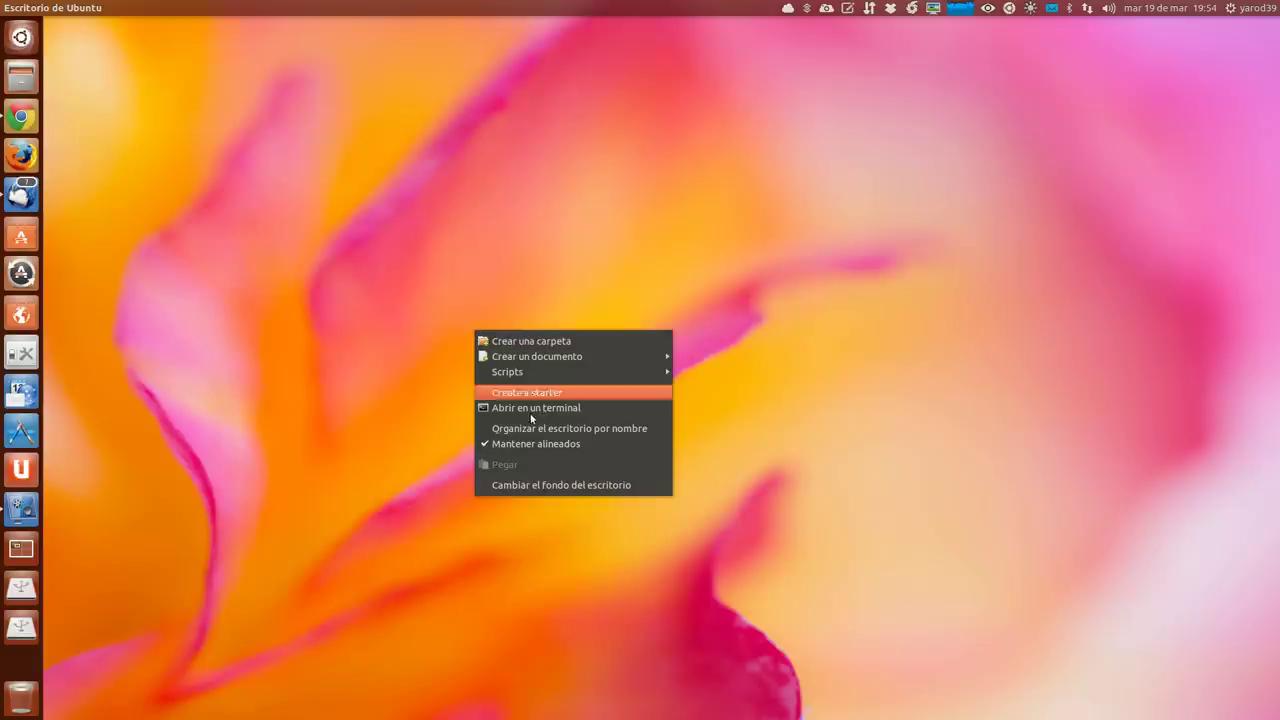
{"action": "left_click", "coordinate": [551, 489]}
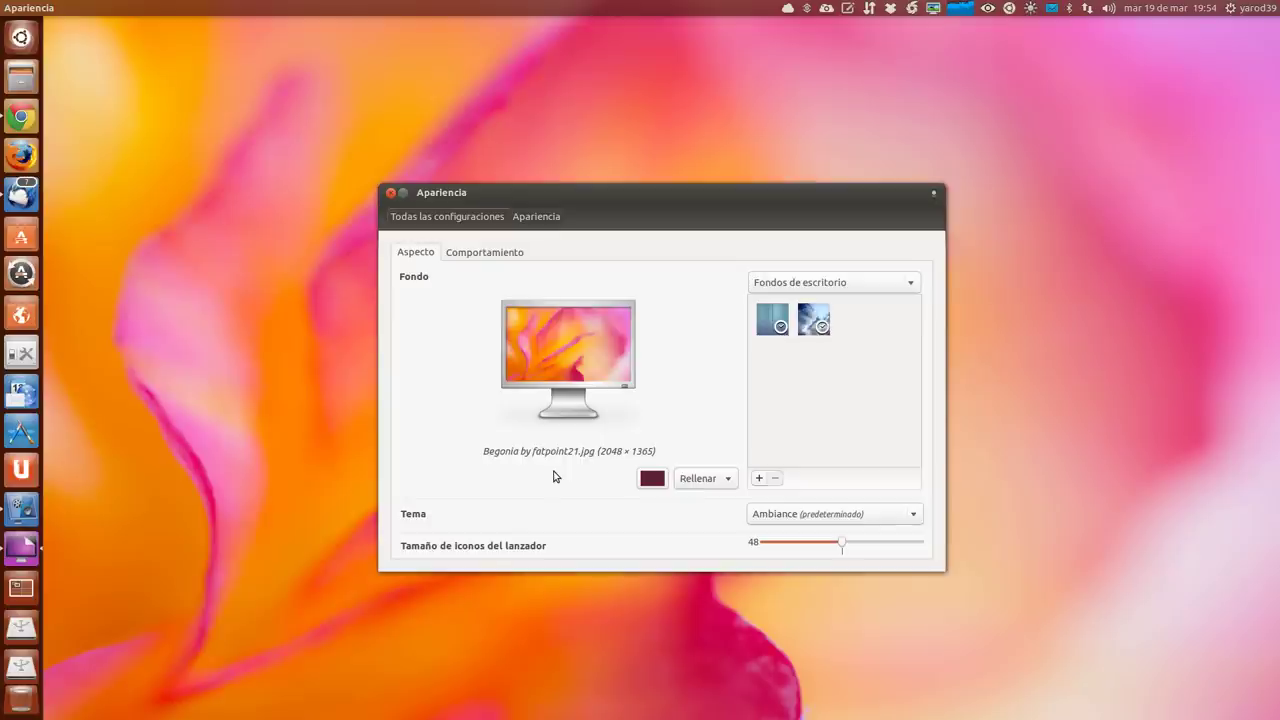
{"action": "left_click", "coordinate": [759, 479]}
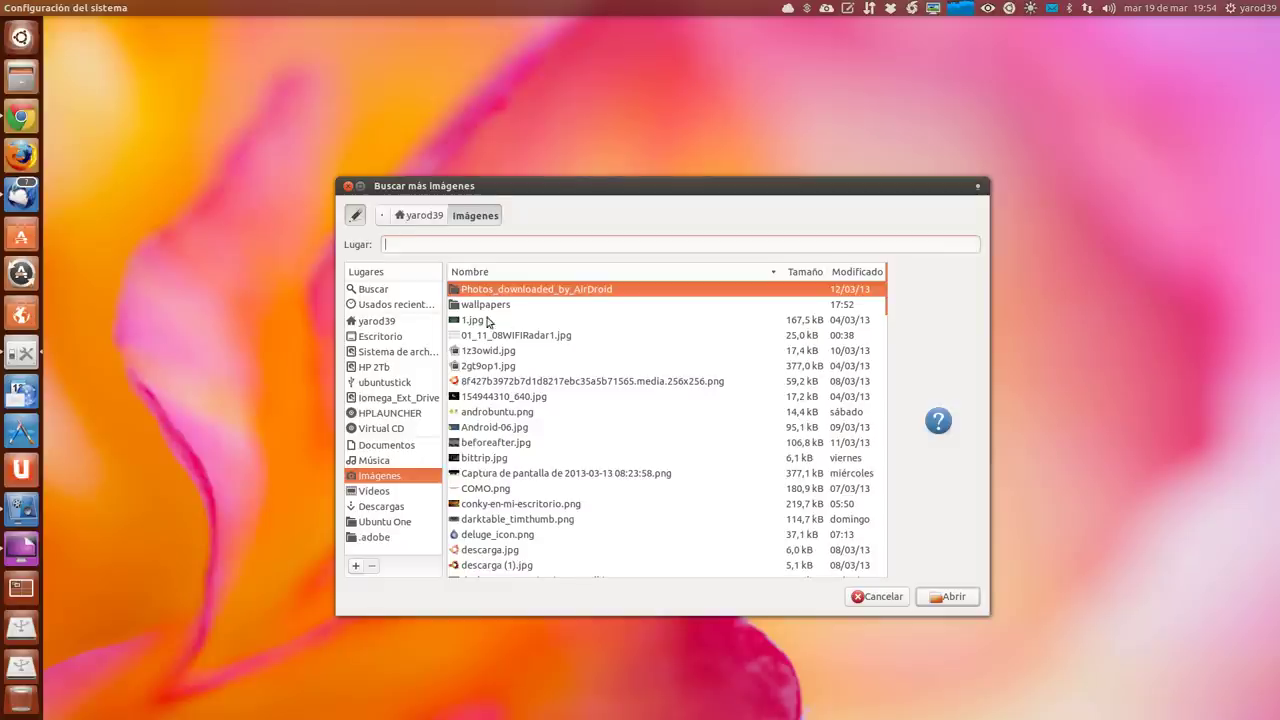
{"action": "double_click", "coordinate": [488, 306]}
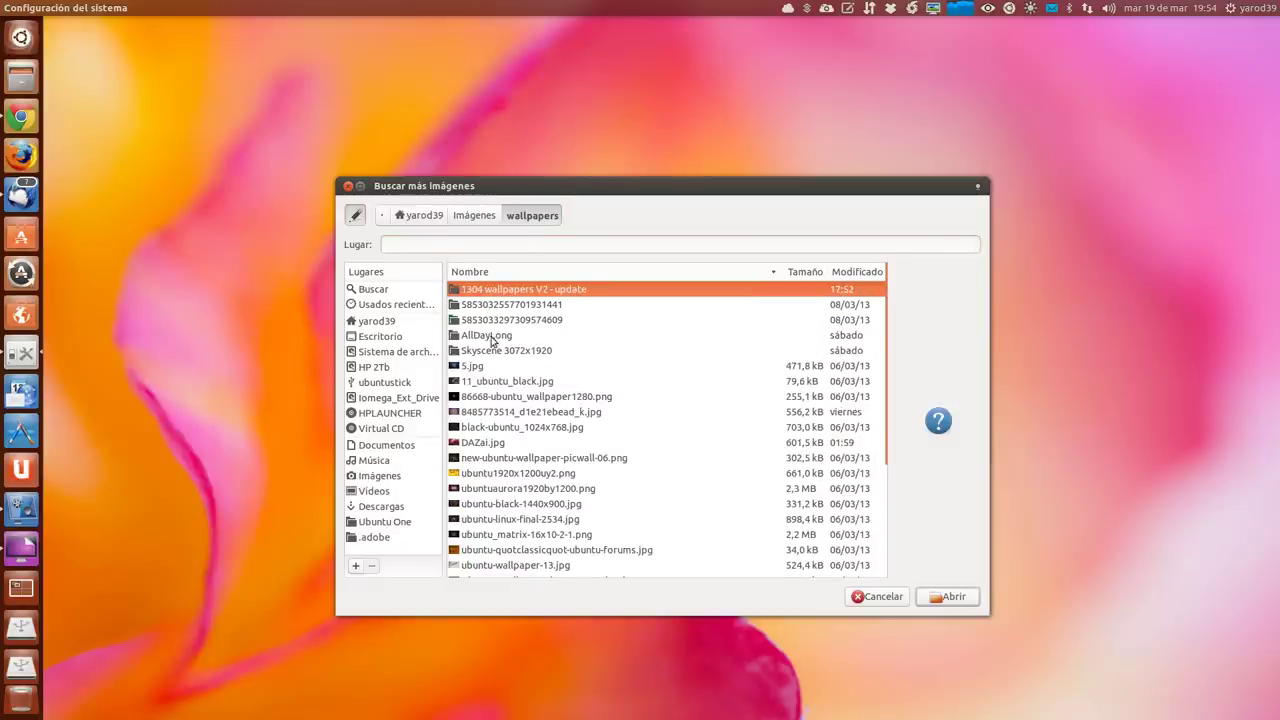
{"action": "double_click", "coordinate": [494, 292]}
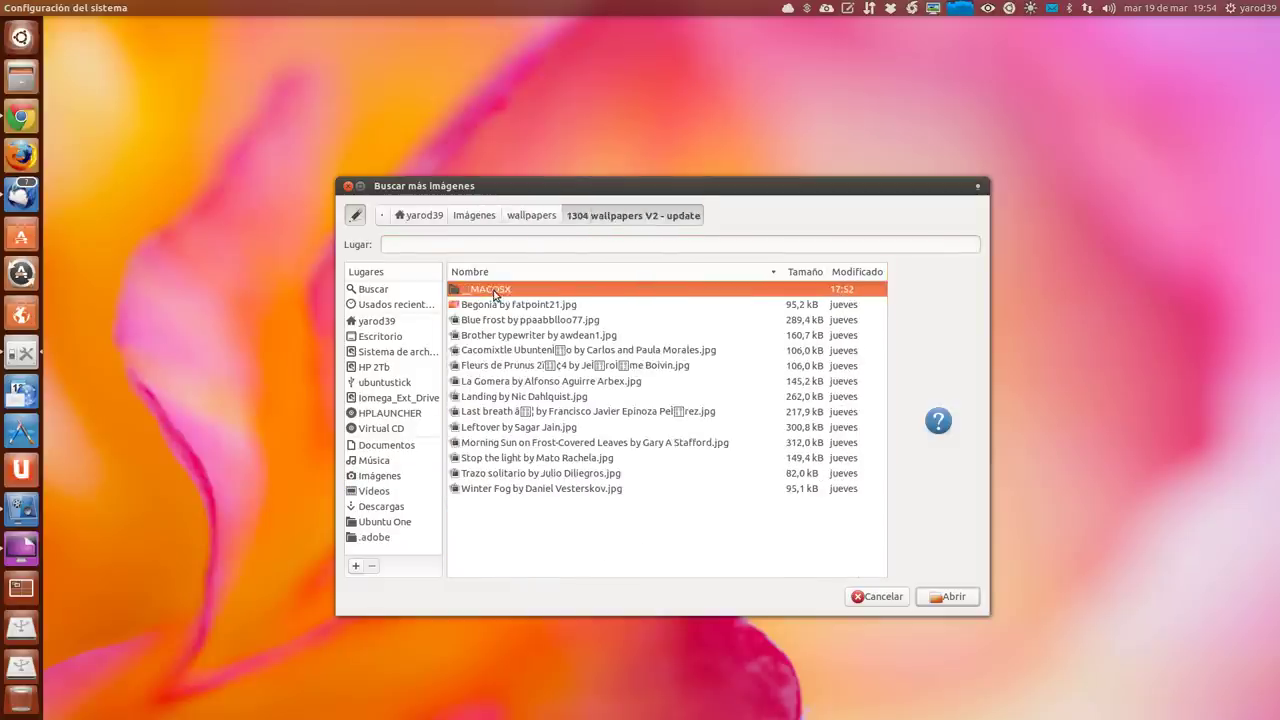
{"action": "double_click", "coordinate": [490, 335]}
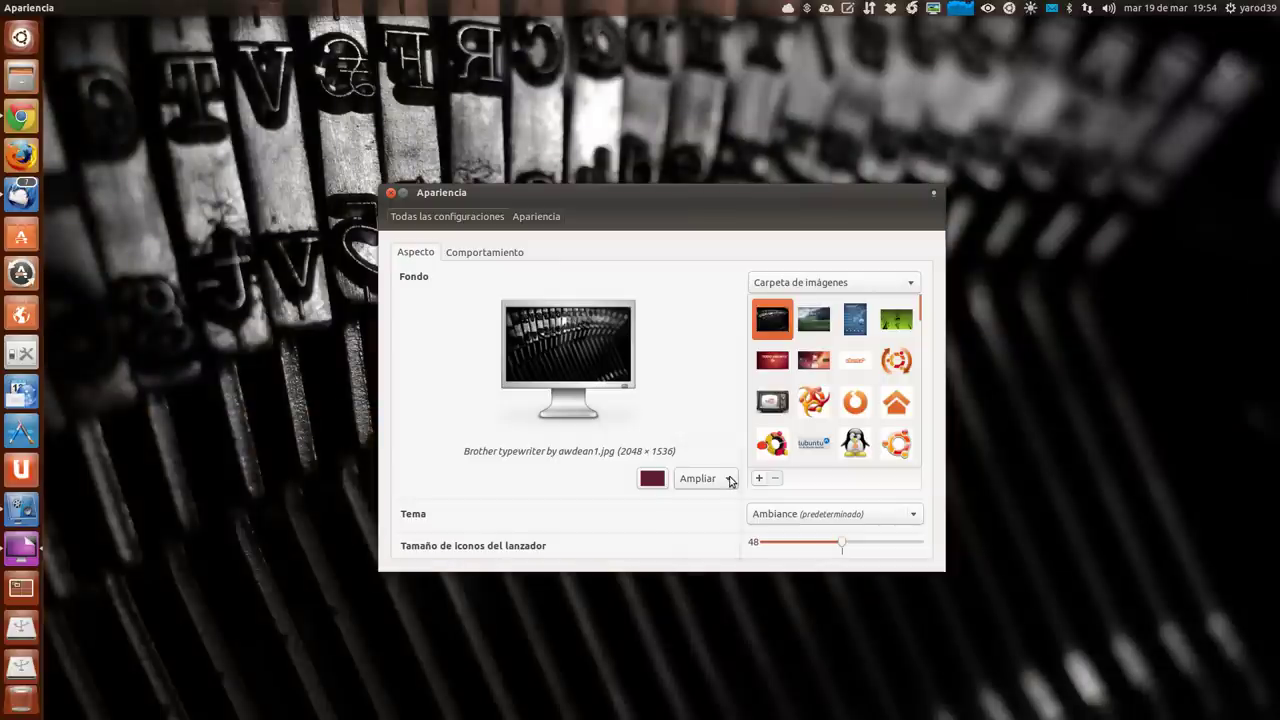
Step: Set the typewriter background's placement to Rellenar and close the Apariencia window
{"action": "left_click", "coordinate": [729, 481]}
{"action": "key", "text": "Escape"}
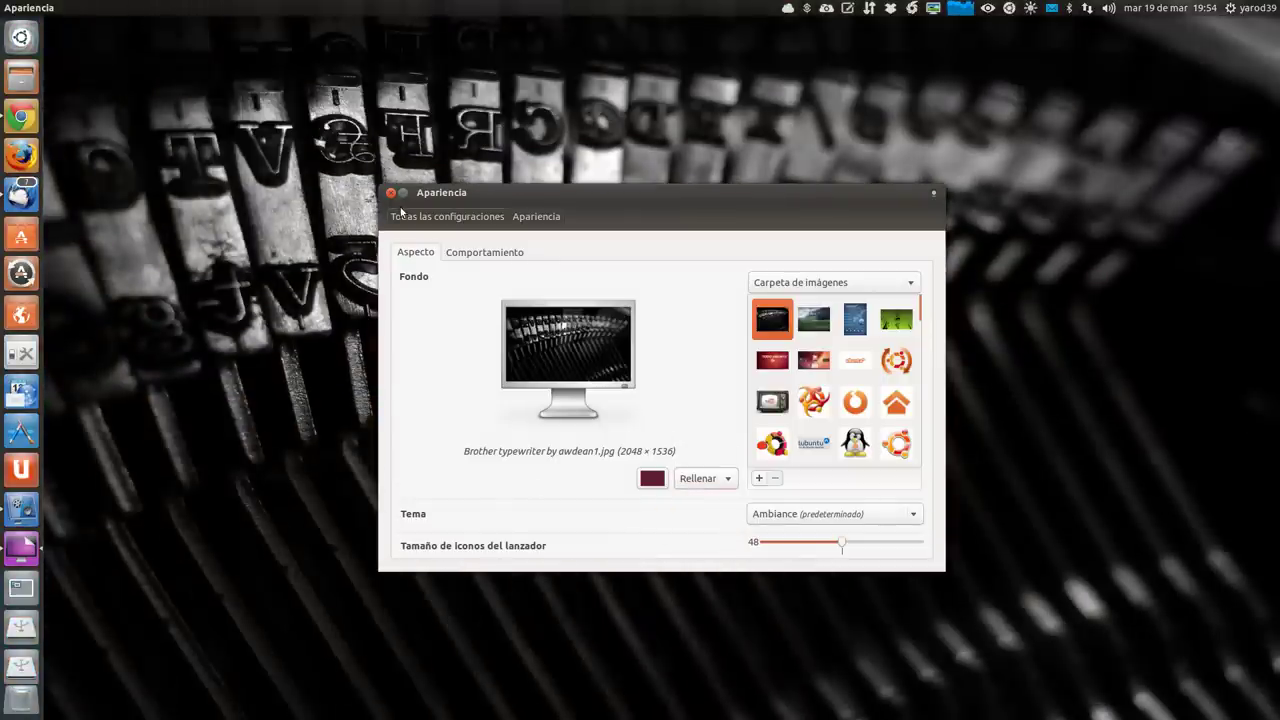
{"action": "left_click", "coordinate": [391, 193]}
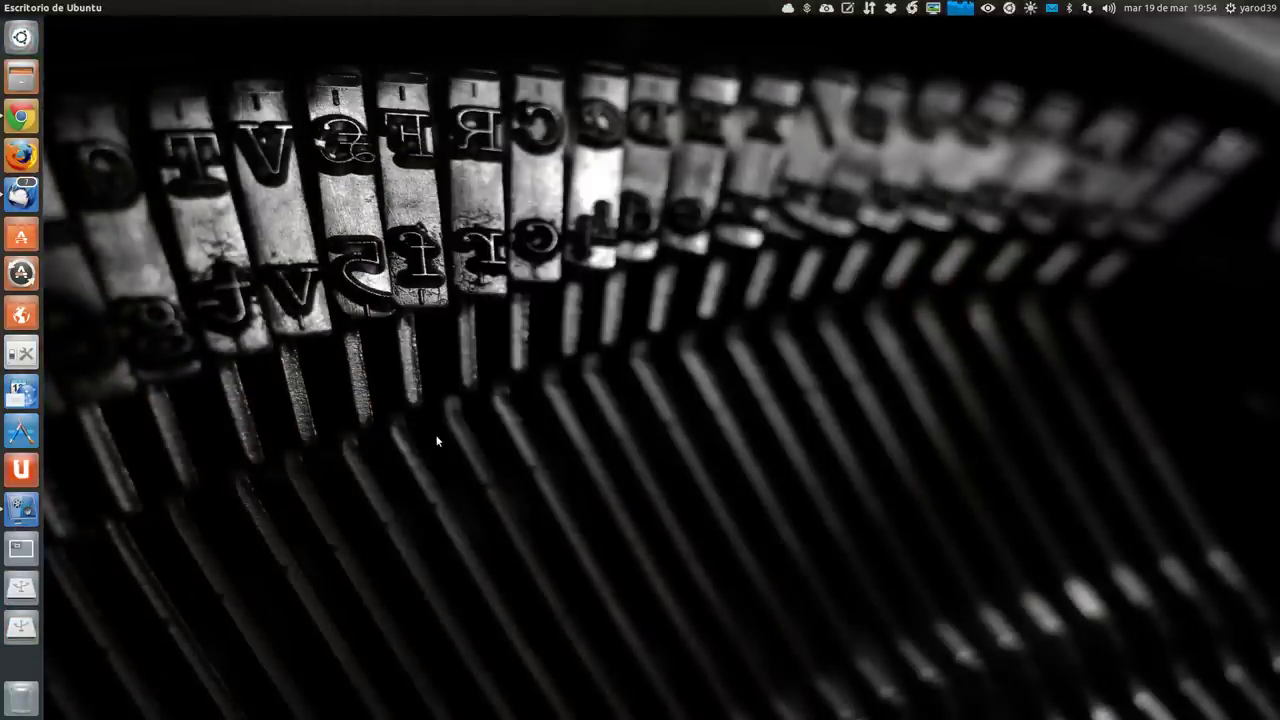
Step: Reopen the desktop background settings and bring up the file chooser for adding an image
{"action": "right_click", "coordinate": [466, 318]}
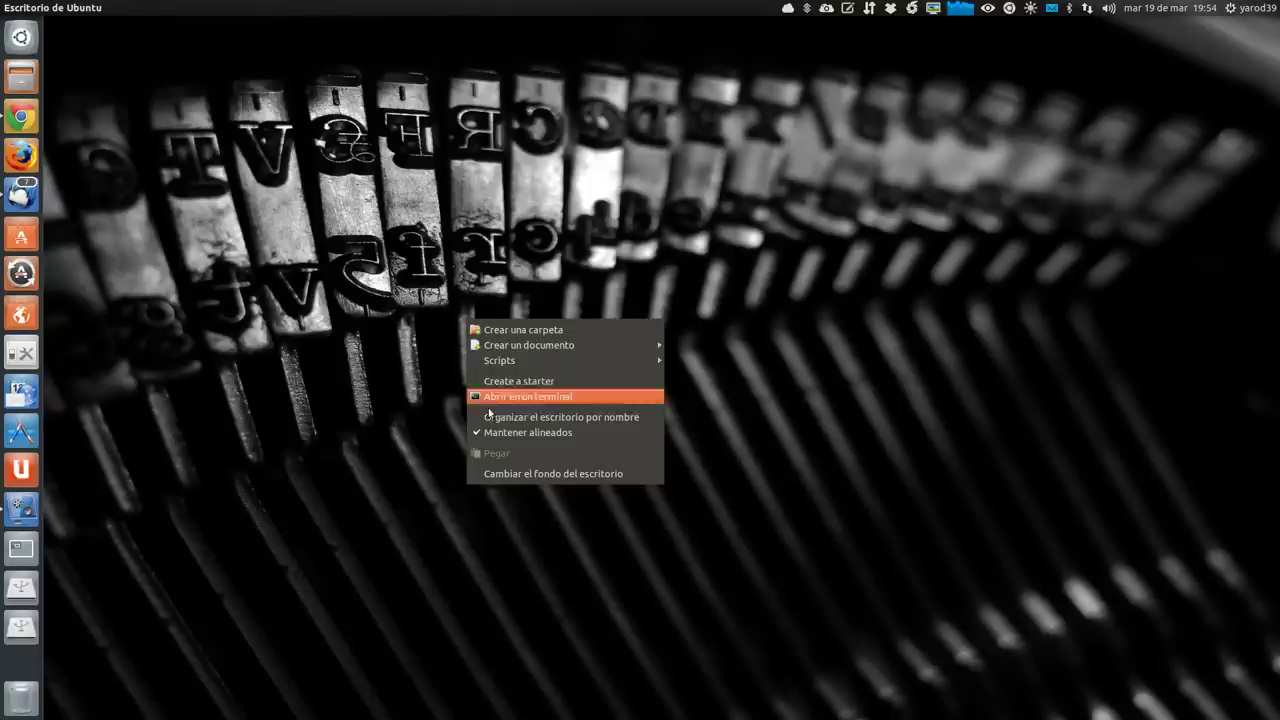
{"action": "left_click", "coordinate": [509, 475]}
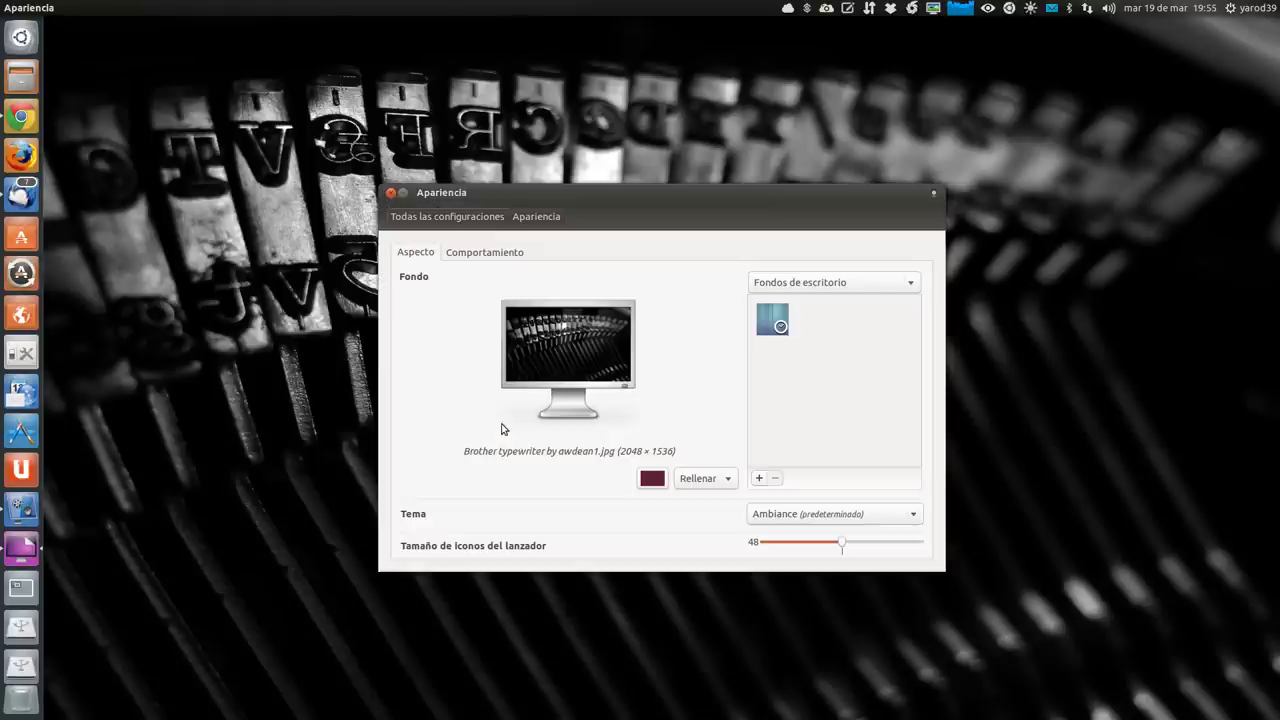
{"action": "left_click", "coordinate": [759, 480]}
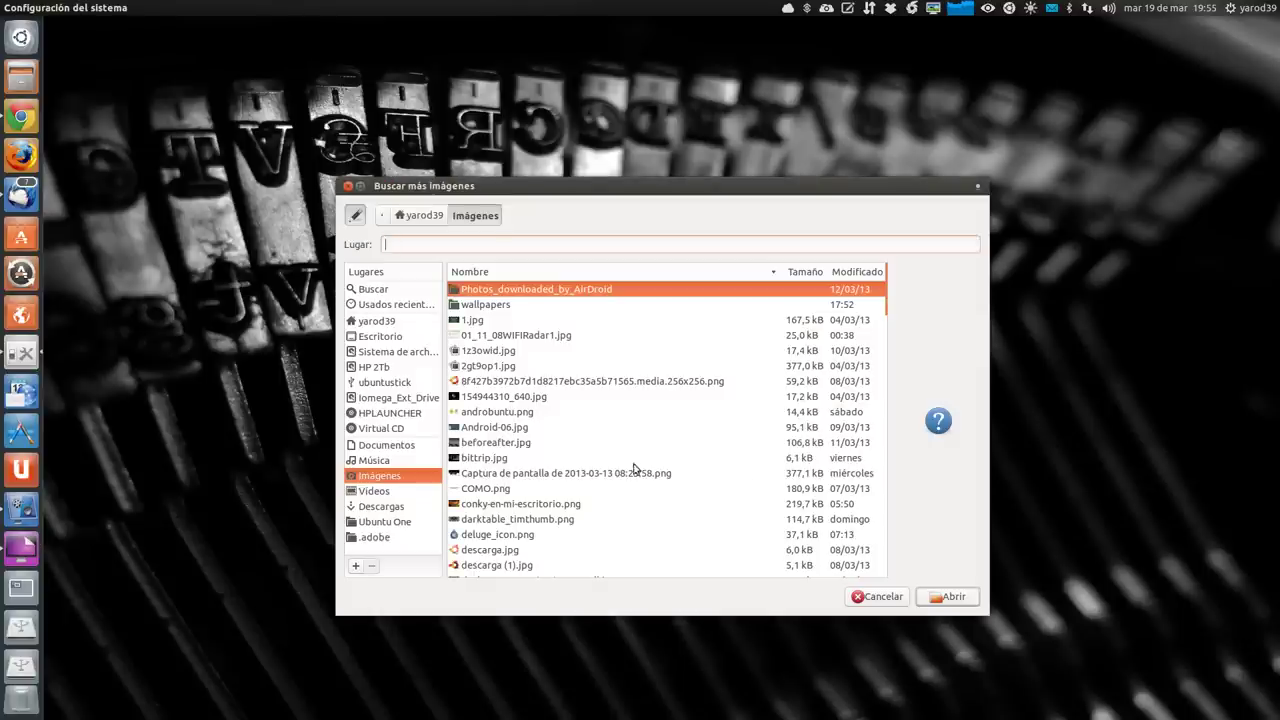
{"action": "double_click", "coordinate": [505, 290]}
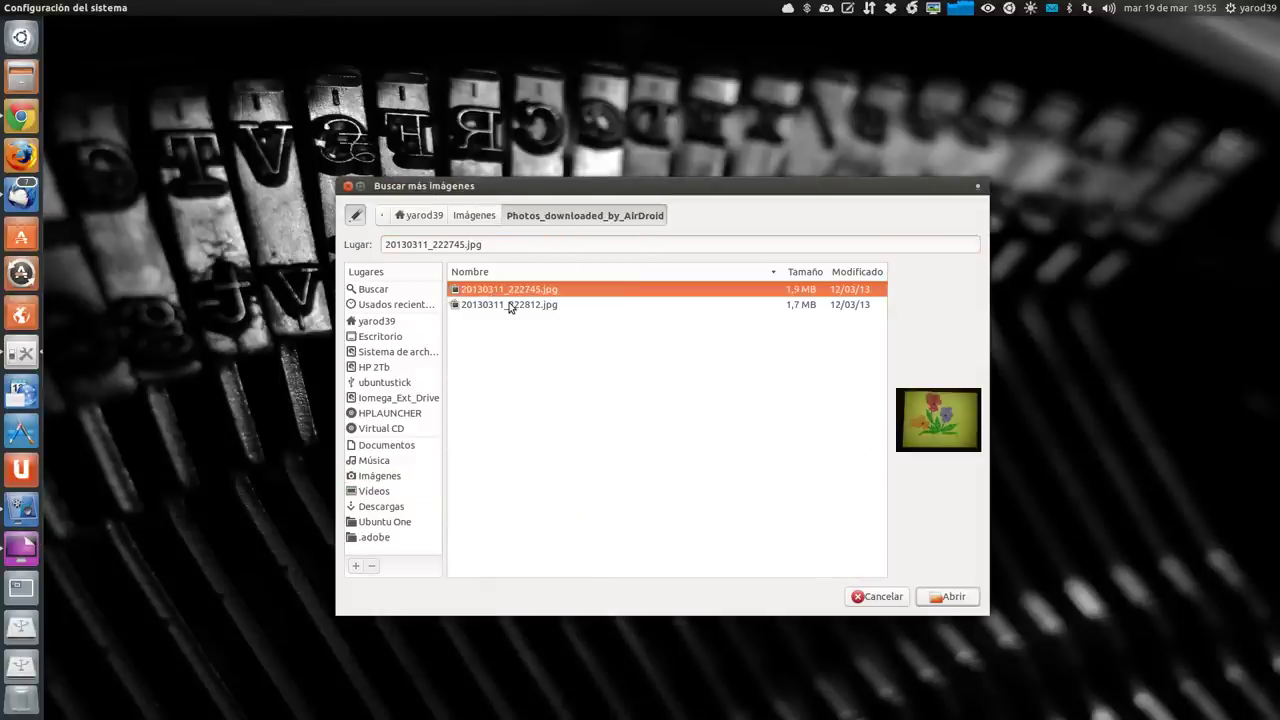
{"action": "left_click", "coordinate": [476, 217]}
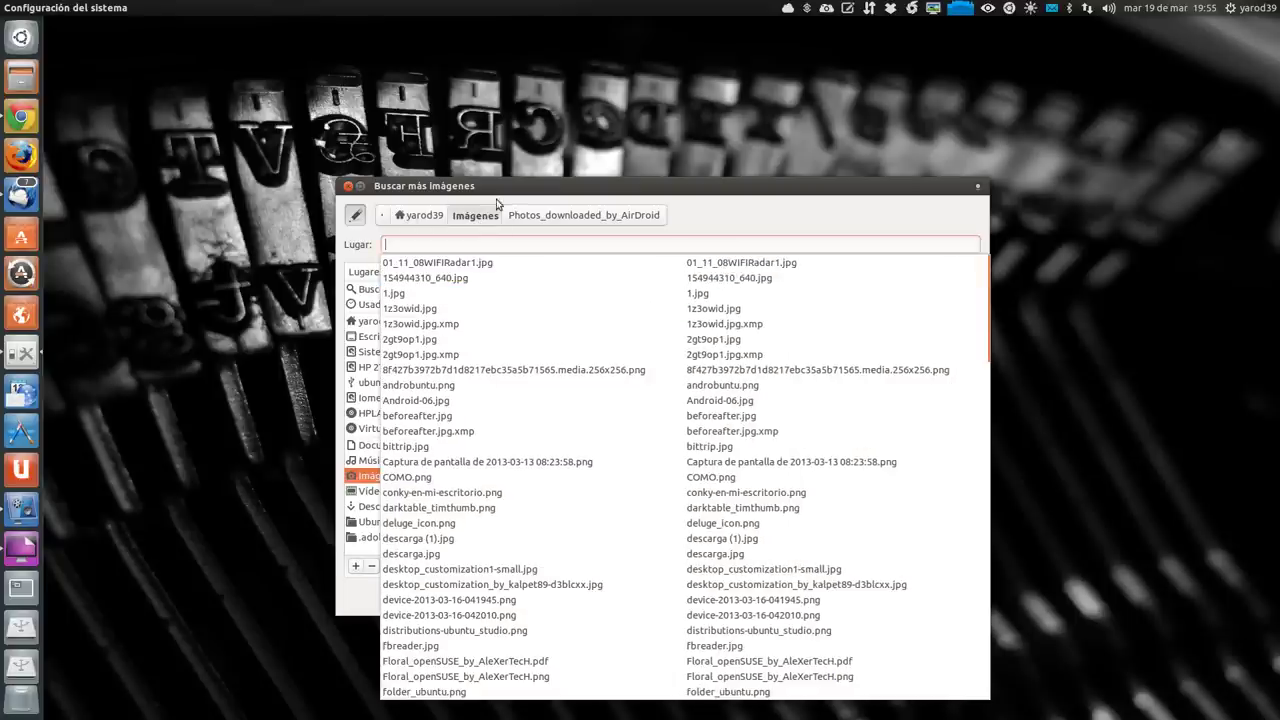
{"action": "left_click", "coordinate": [426, 217]}
{"action": "left_click", "coordinate": [426, 217]}
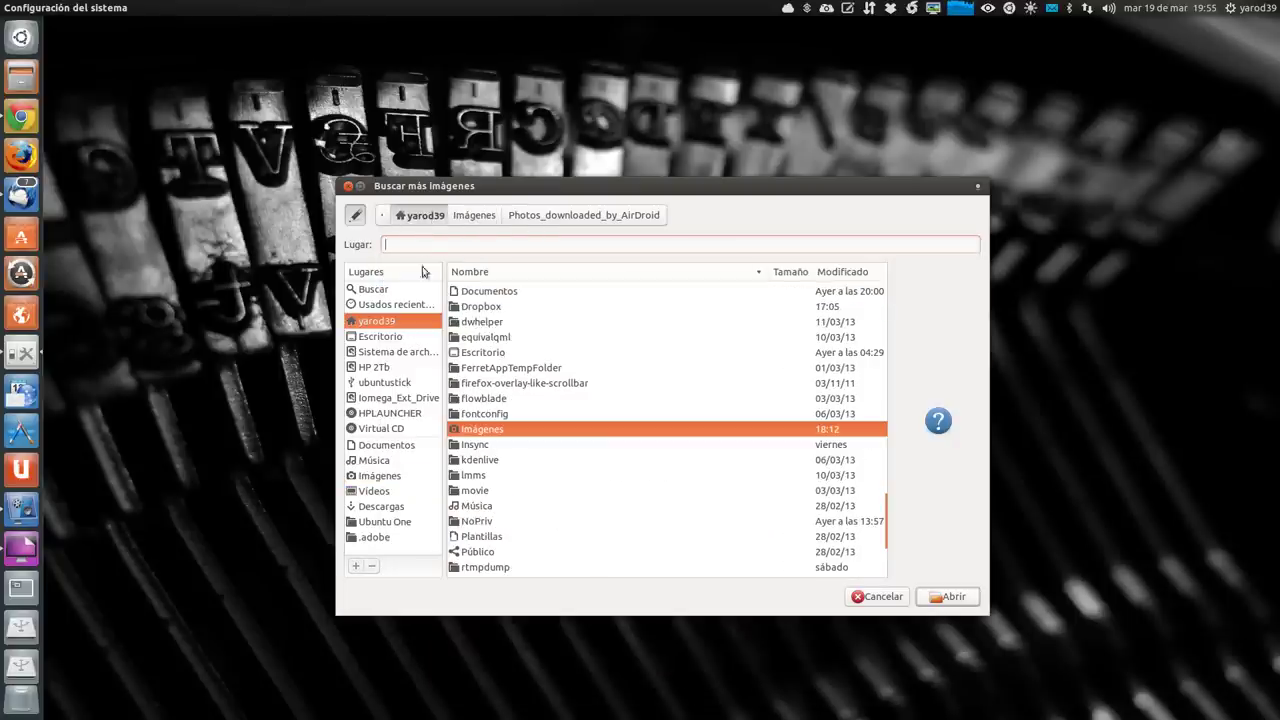
{"action": "left_click", "coordinate": [484, 216]}
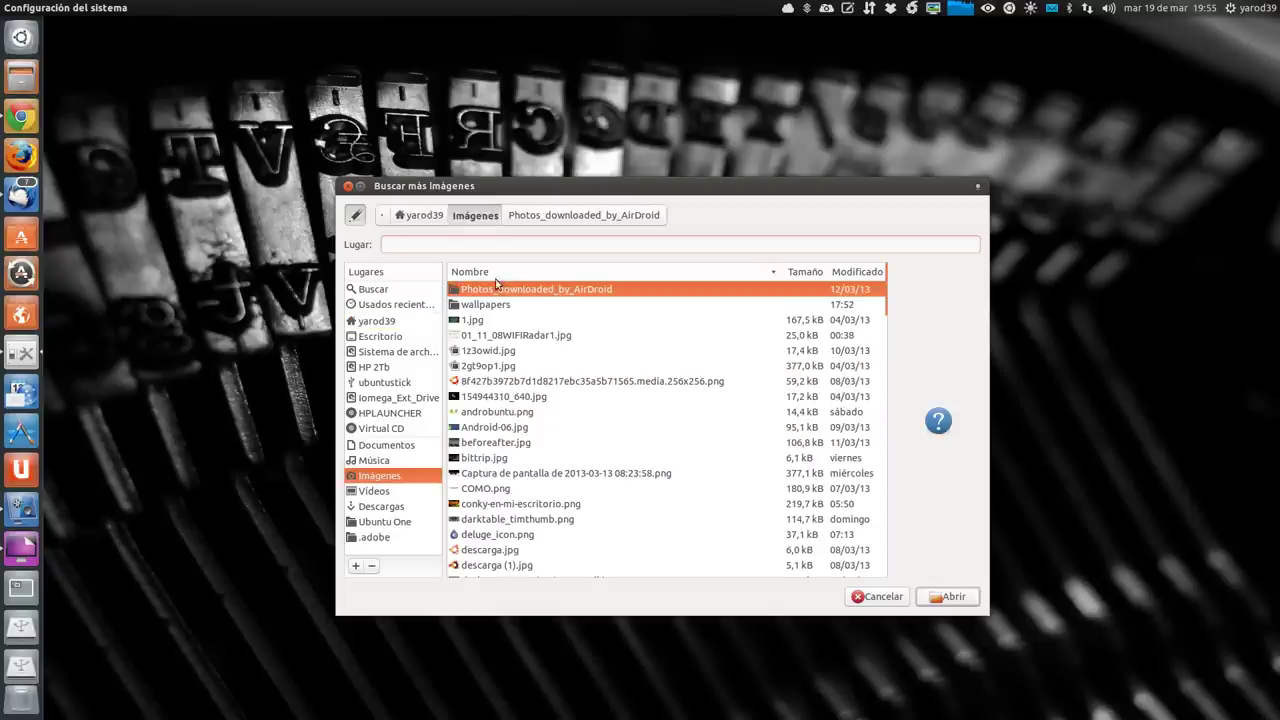
Step: Set the Cacomixtle image from wallpapers/1304 wallpapers V2 - update as the desktop background
{"action": "double_click", "coordinate": [490, 305]}
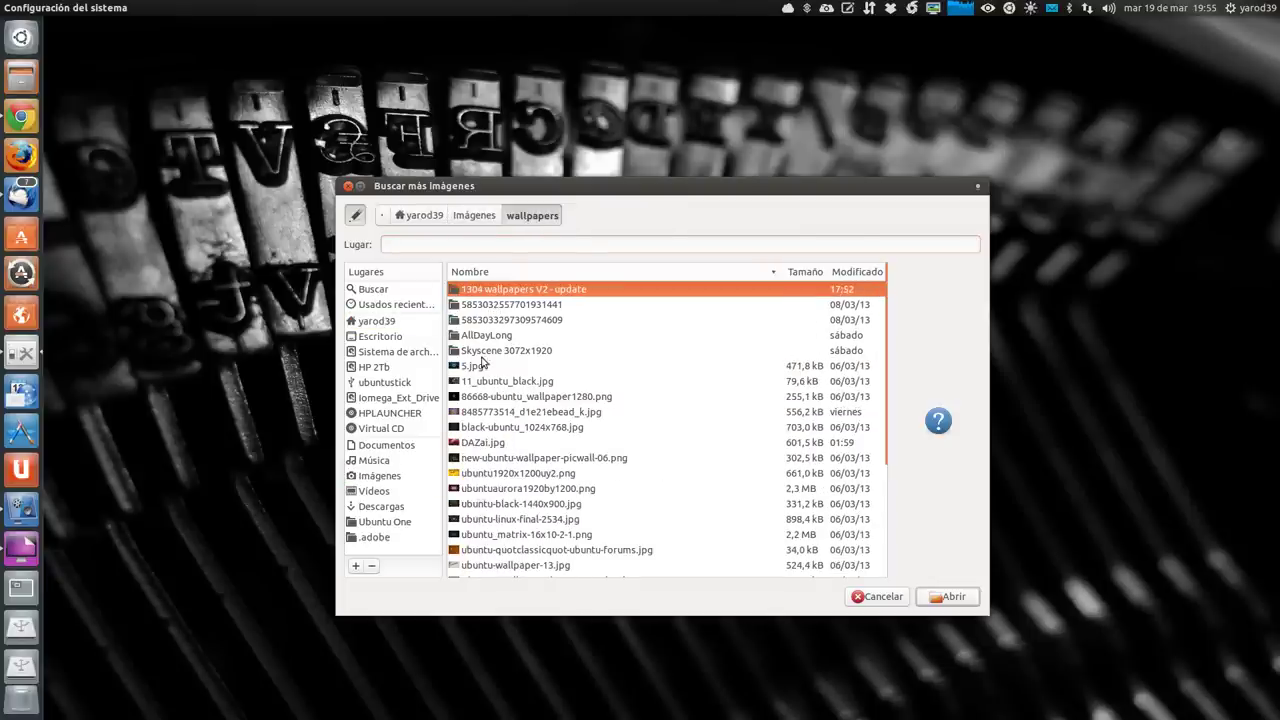
{"action": "double_click", "coordinate": [480, 292]}
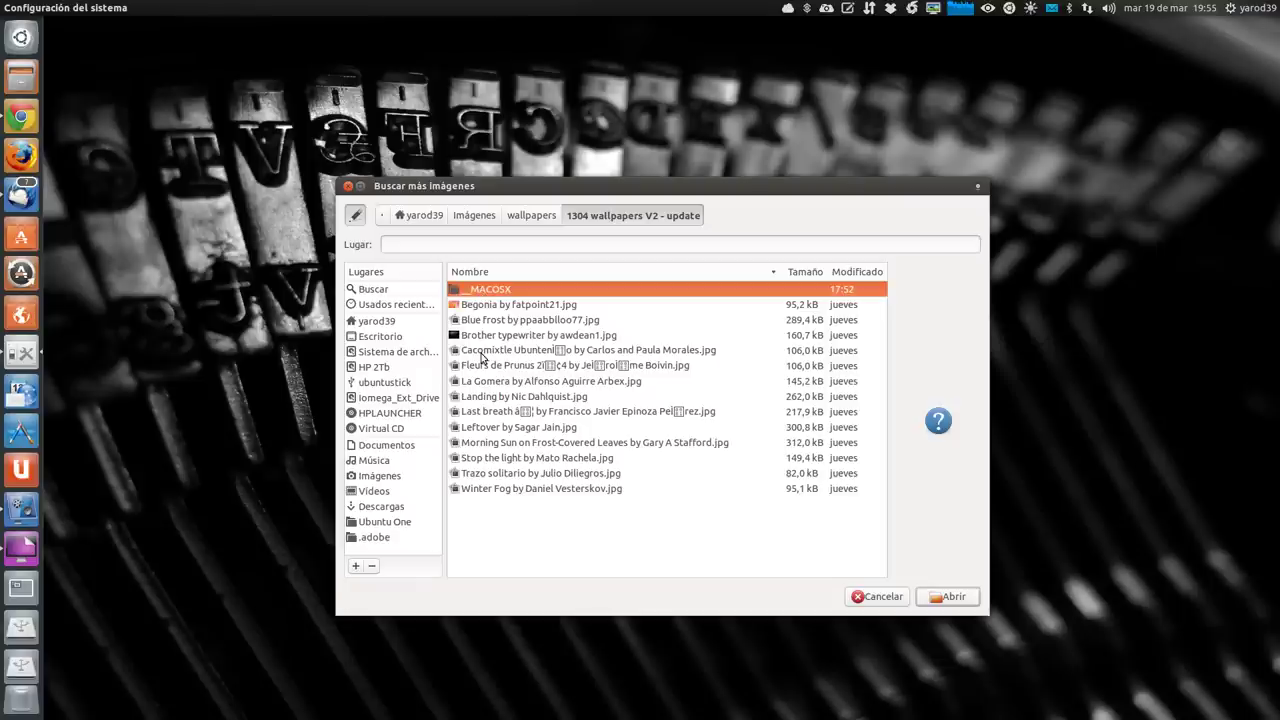
{"action": "double_click", "coordinate": [480, 355]}
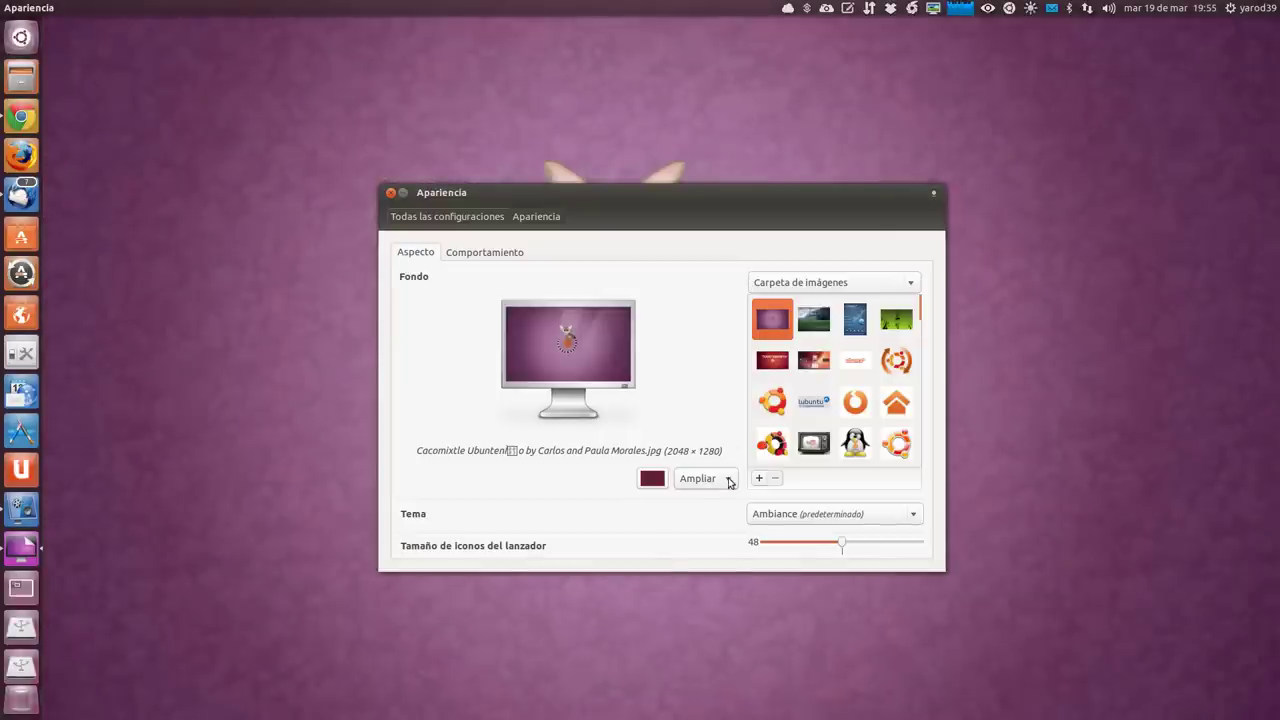
Step: Set the Cacomixtle background's placement to Rellenar and close the Apariencia window
{"action": "left_click", "coordinate": [729, 482]}
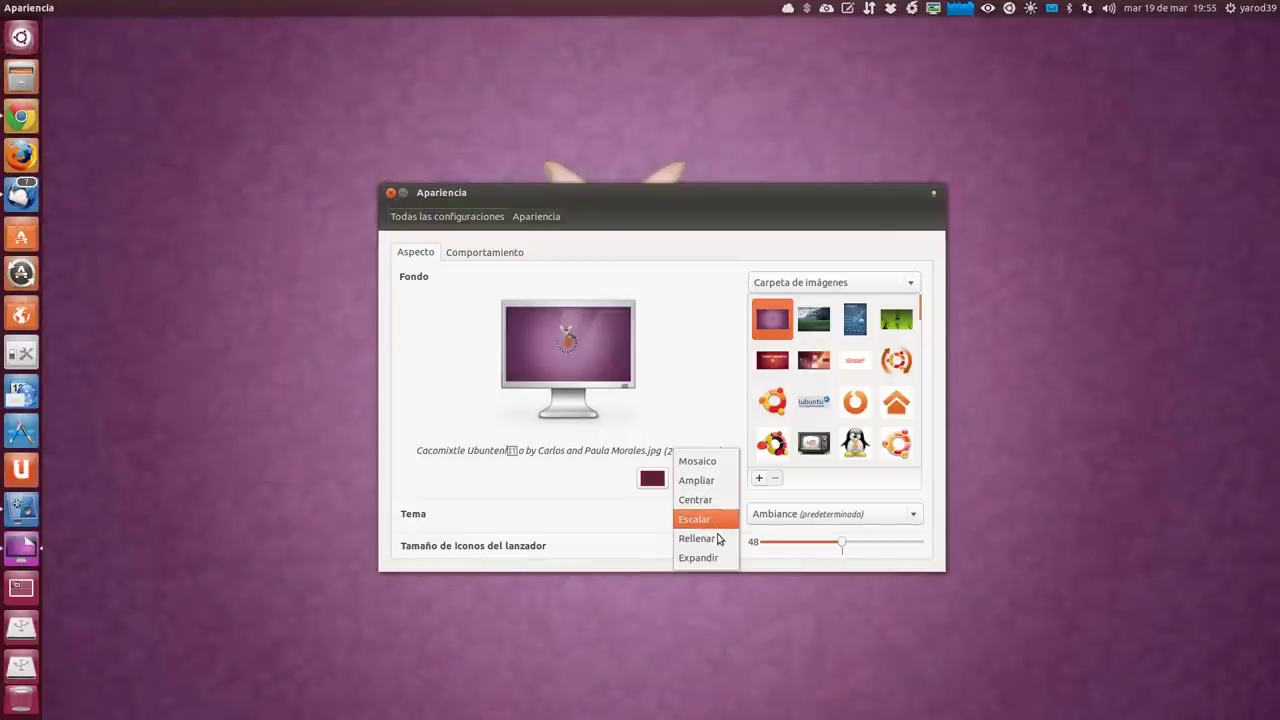
{"action": "left_click", "coordinate": [714, 538]}
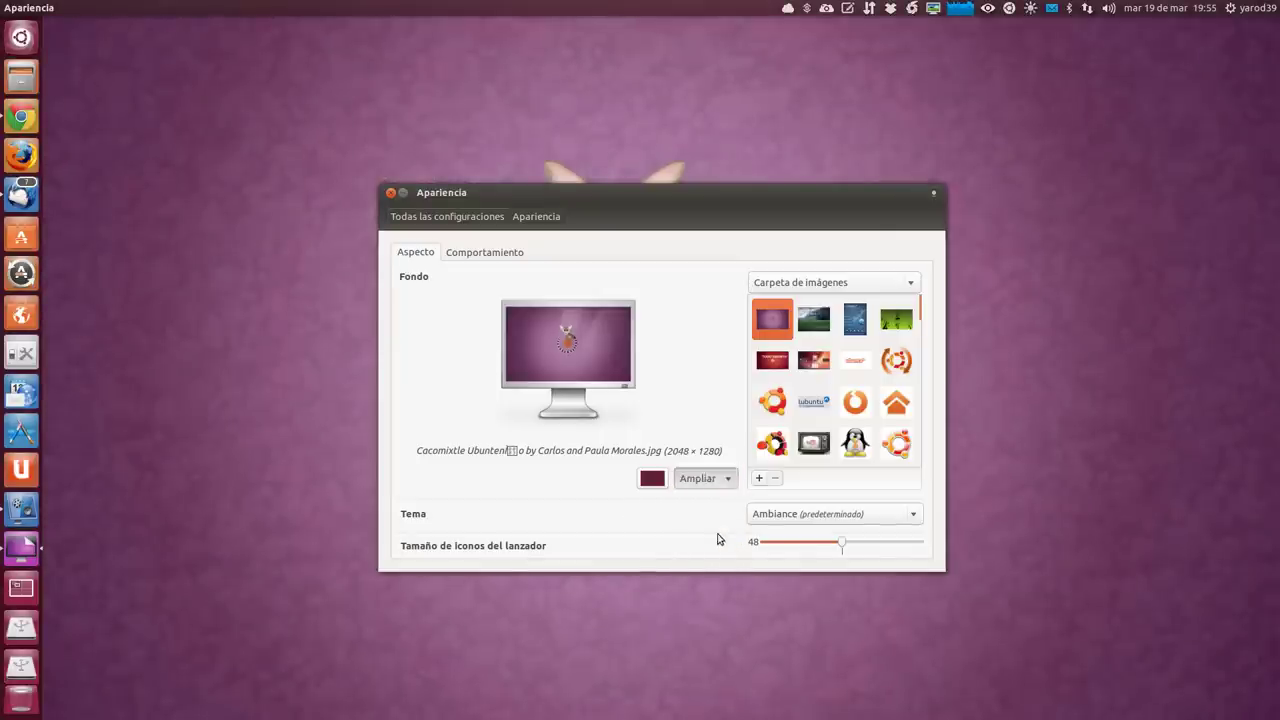
{"action": "left_click", "coordinate": [391, 193]}
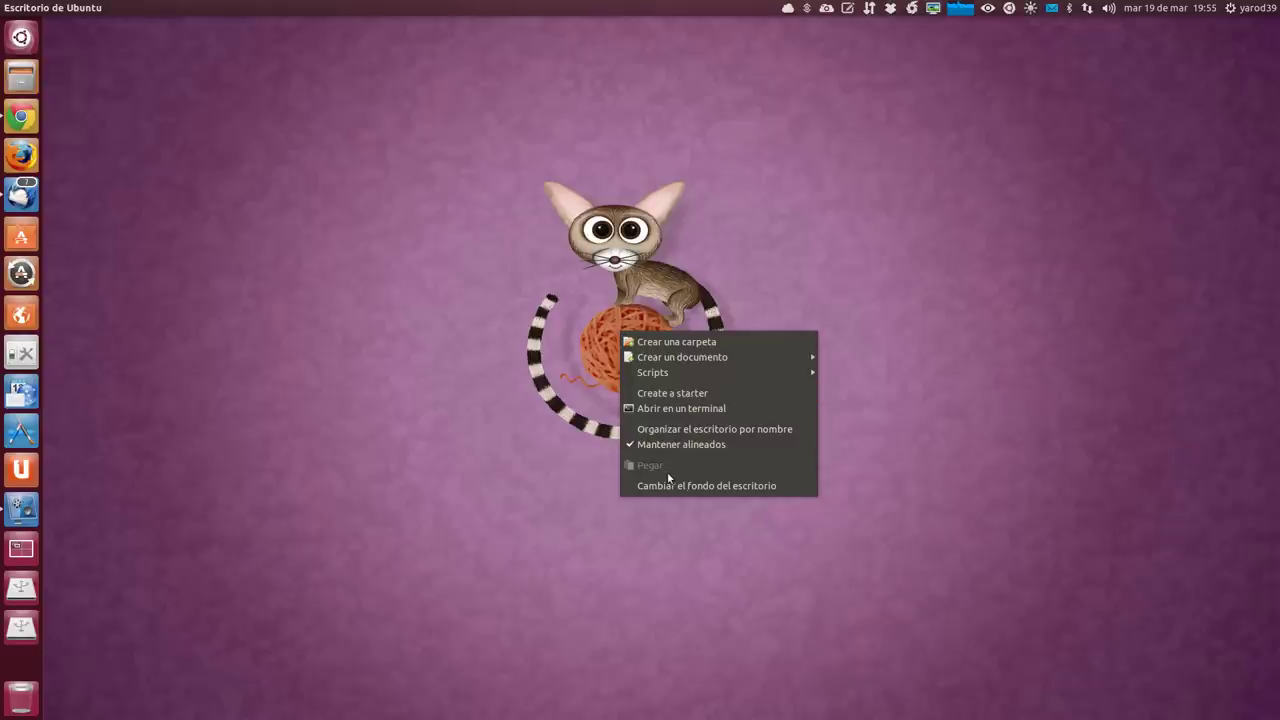
Step: Reopen the desktop background settings and set the Fleurs de Prunus image from wallpapers/1304 wallpapers V2 - update as the background
{"action": "left_click", "coordinate": [674, 485]}
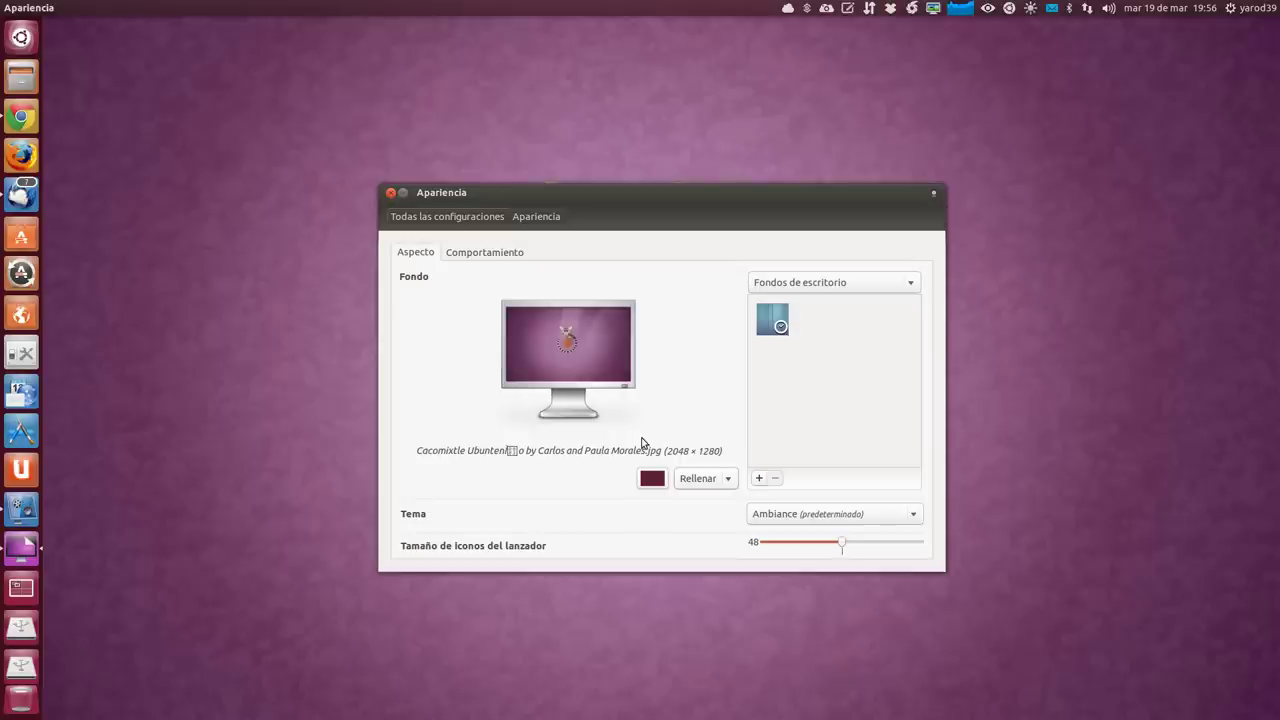
{"action": "left_click", "coordinate": [759, 479]}
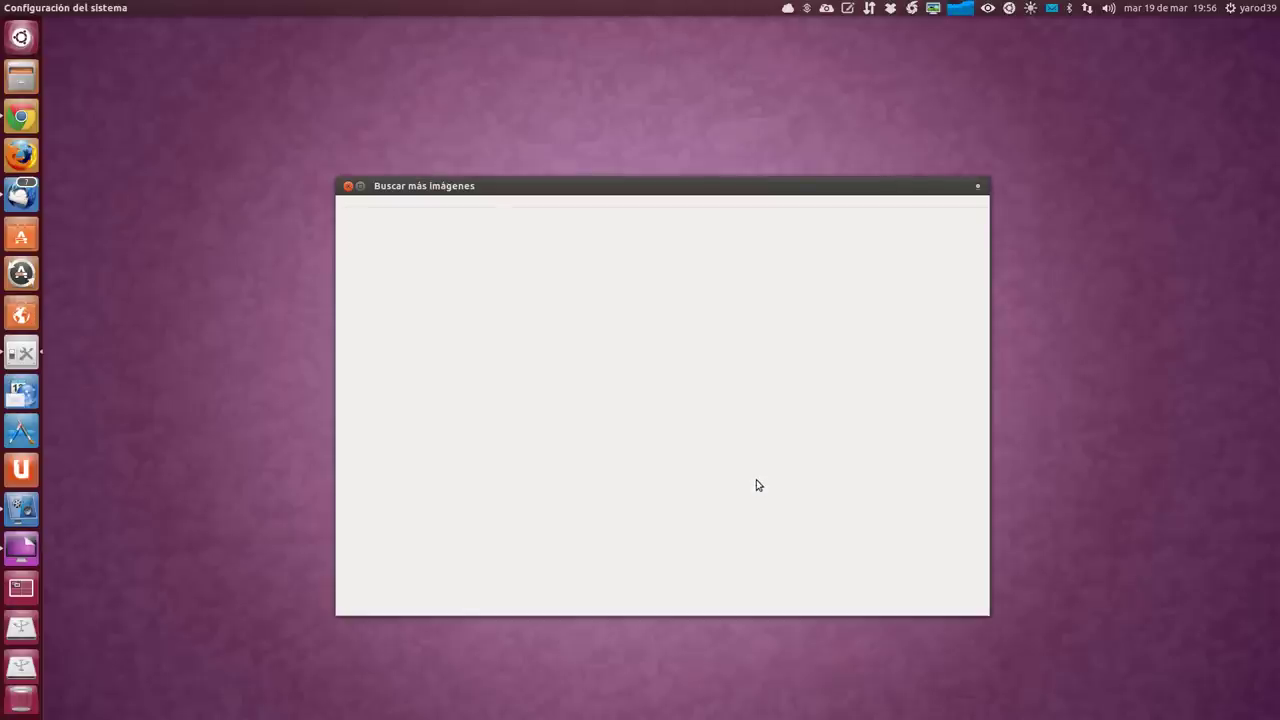
{"action": "left_click", "coordinate": [494, 311]}
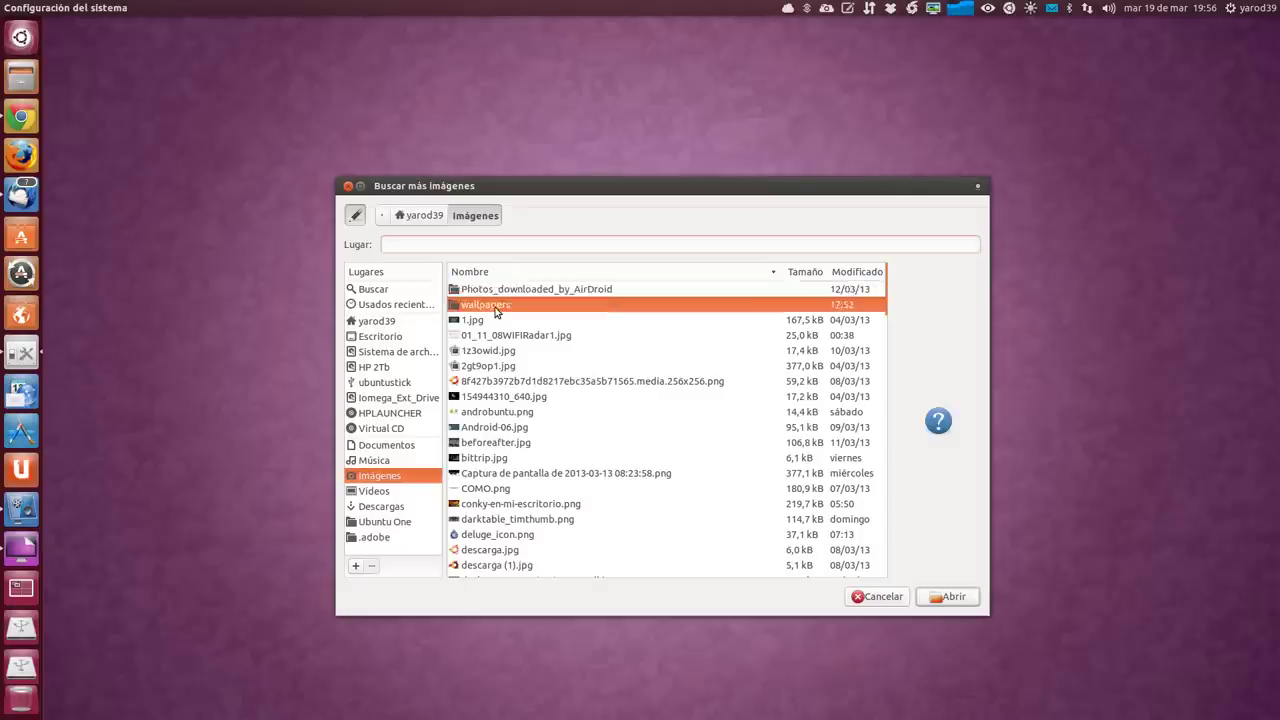
{"action": "double_click", "coordinate": [494, 311]}
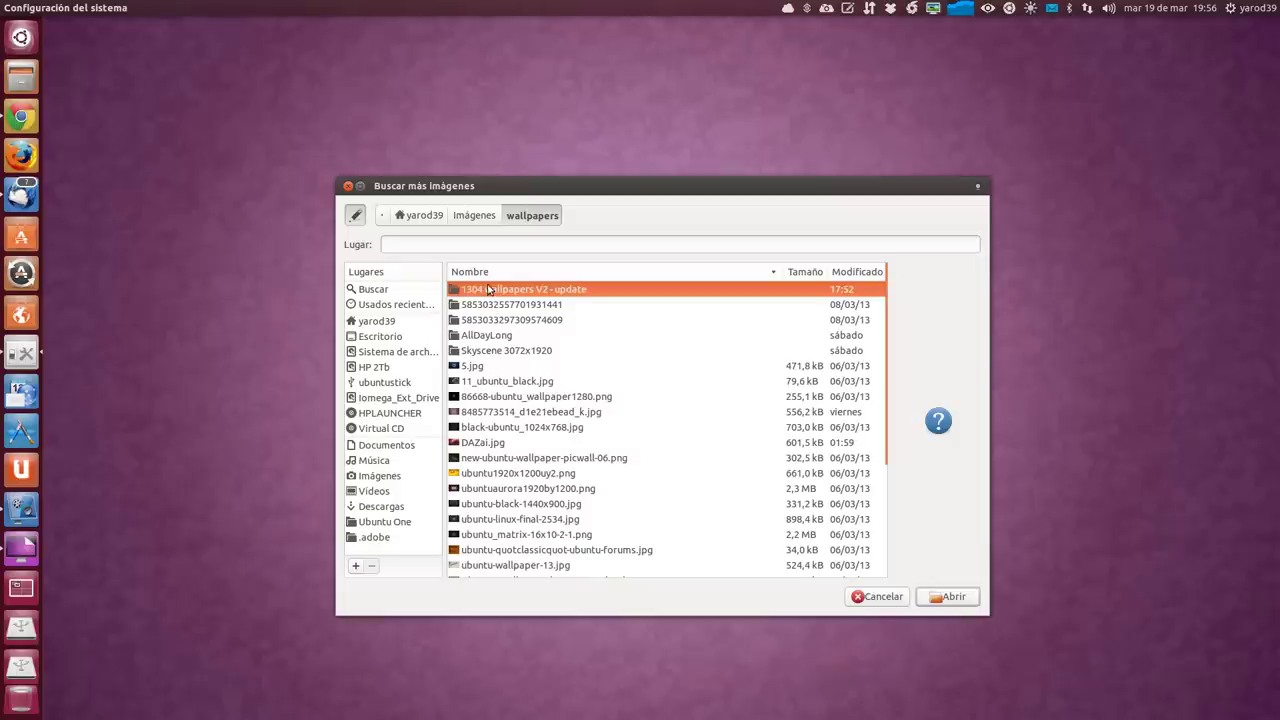
{"action": "double_click", "coordinate": [489, 290]}
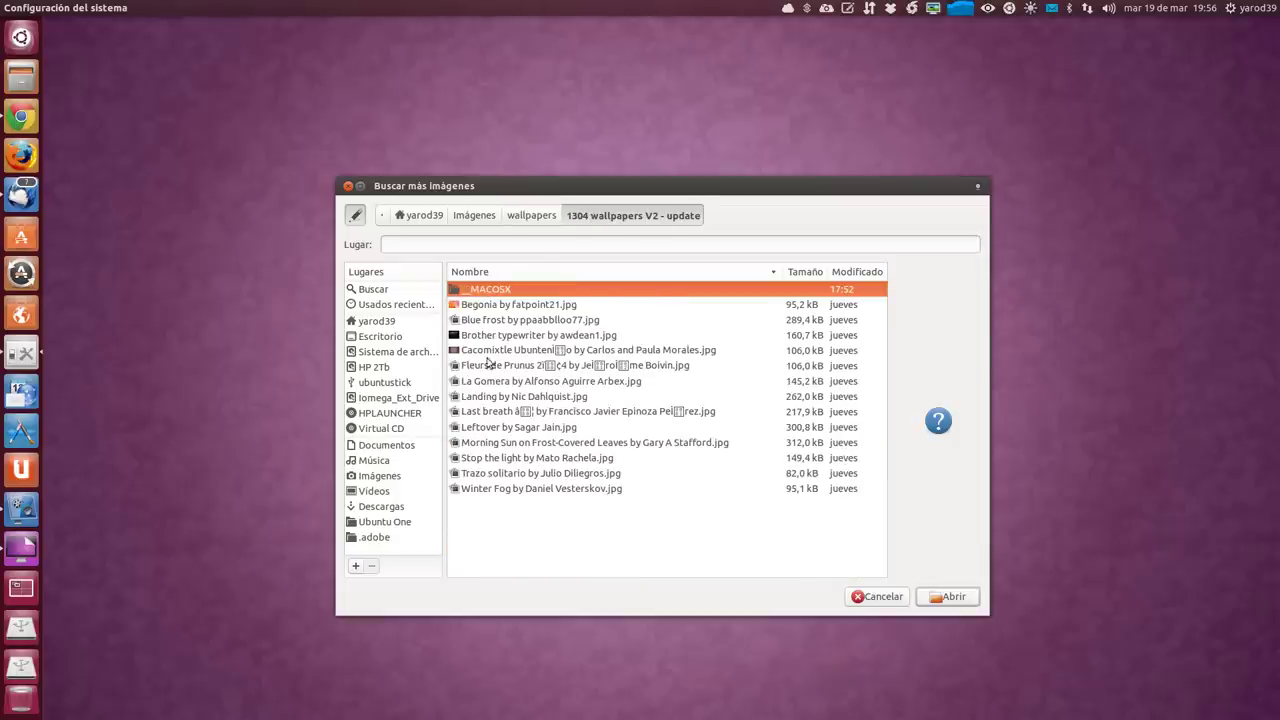
{"action": "double_click", "coordinate": [489, 366]}
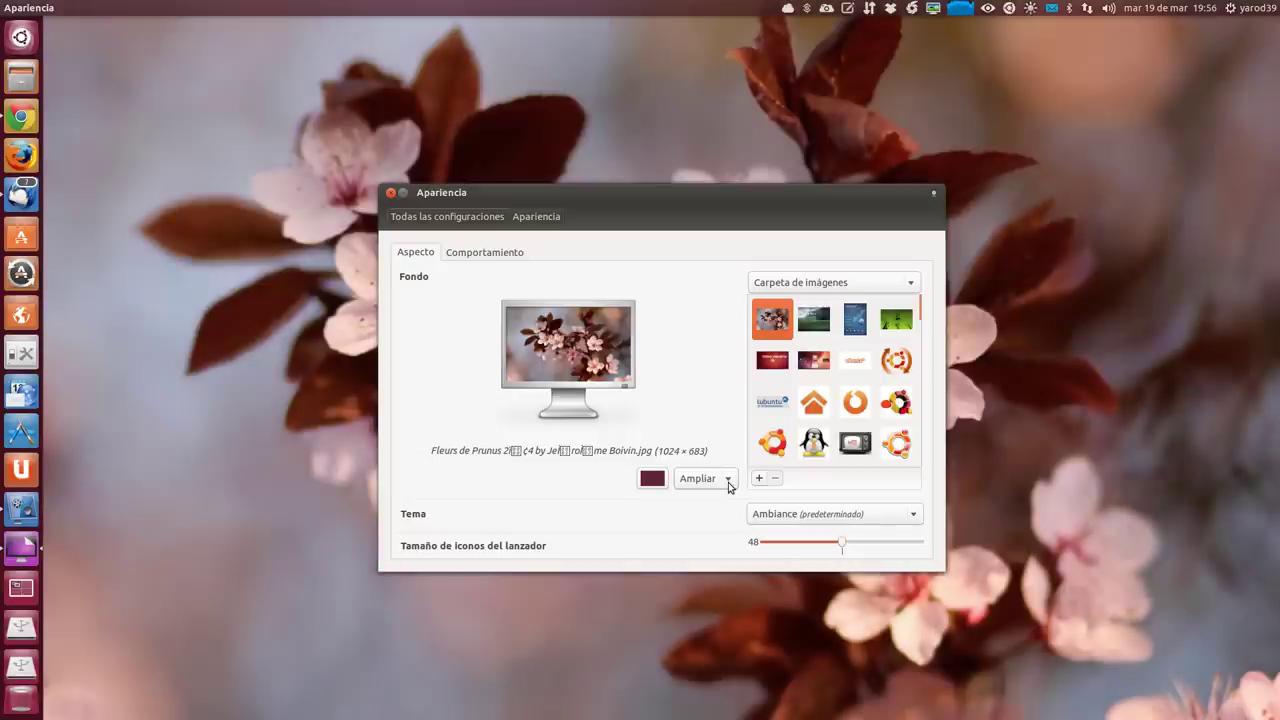
Step: Set the Fleurs de Prunus background's placement to Rellenar and close the Apariencia window
{"action": "left_click", "coordinate": [728, 485]}
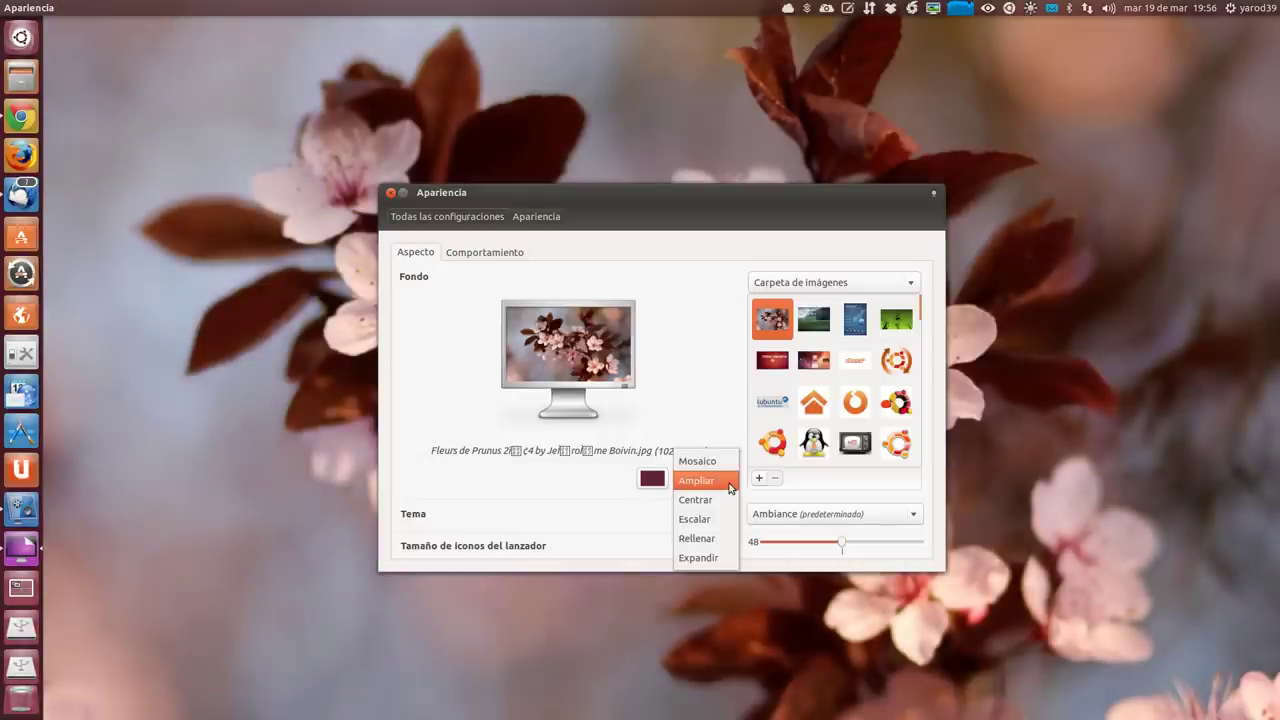
{"action": "left_click", "coordinate": [724, 540]}
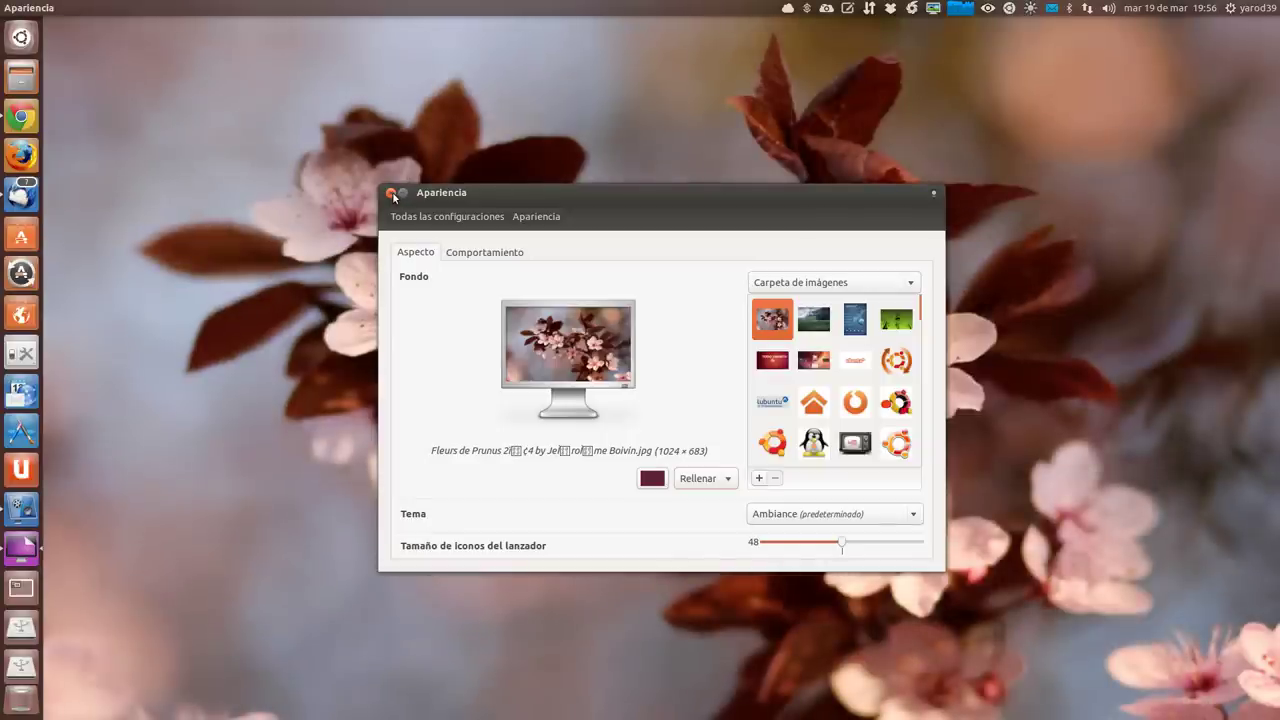
{"action": "left_click", "coordinate": [392, 193]}
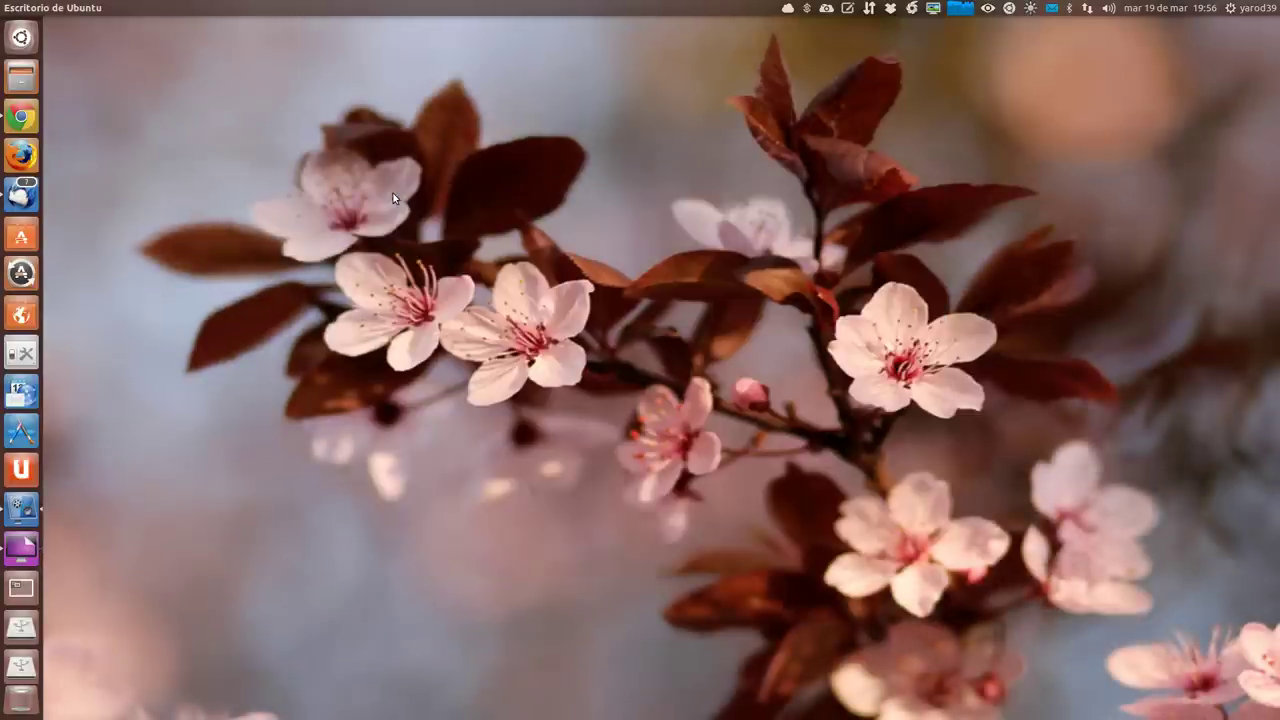
Step: Reopen the desktop background settings and set the La Gomera image from wallpapers/1304 wallpapers V2 - update as the background
{"action": "right_click", "coordinate": [423, 369]}
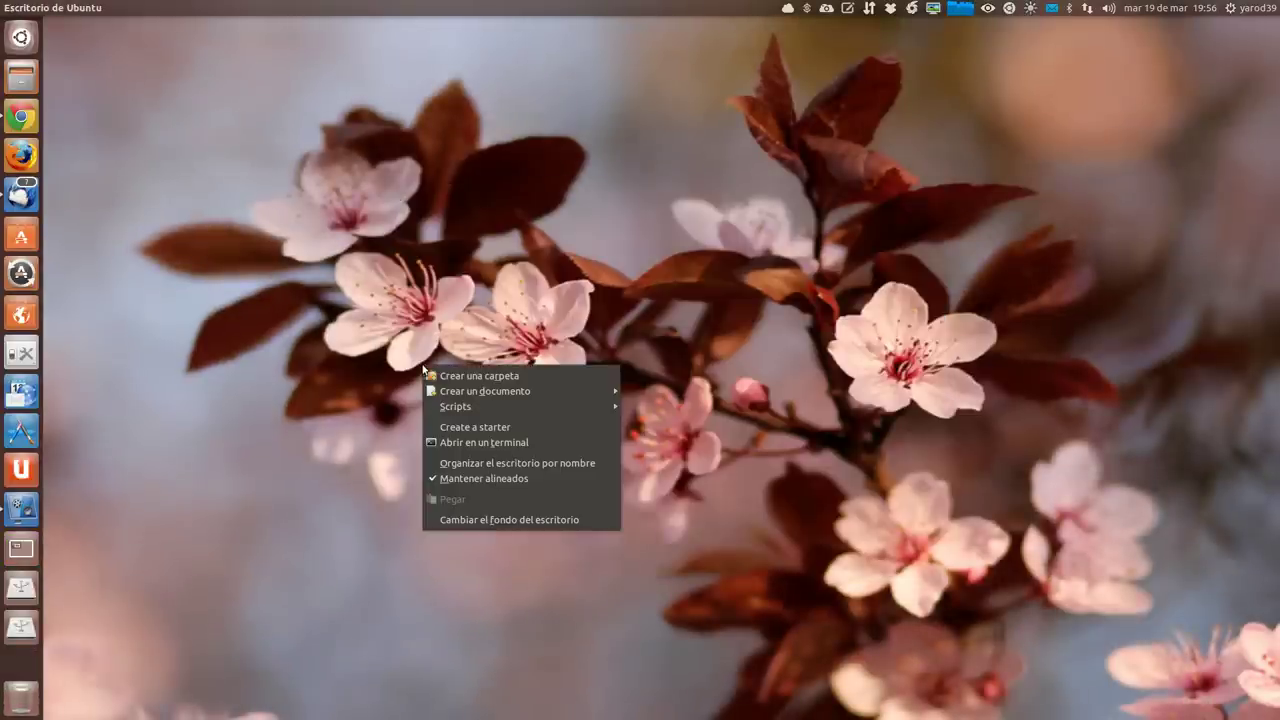
{"action": "left_click", "coordinate": [494, 519]}
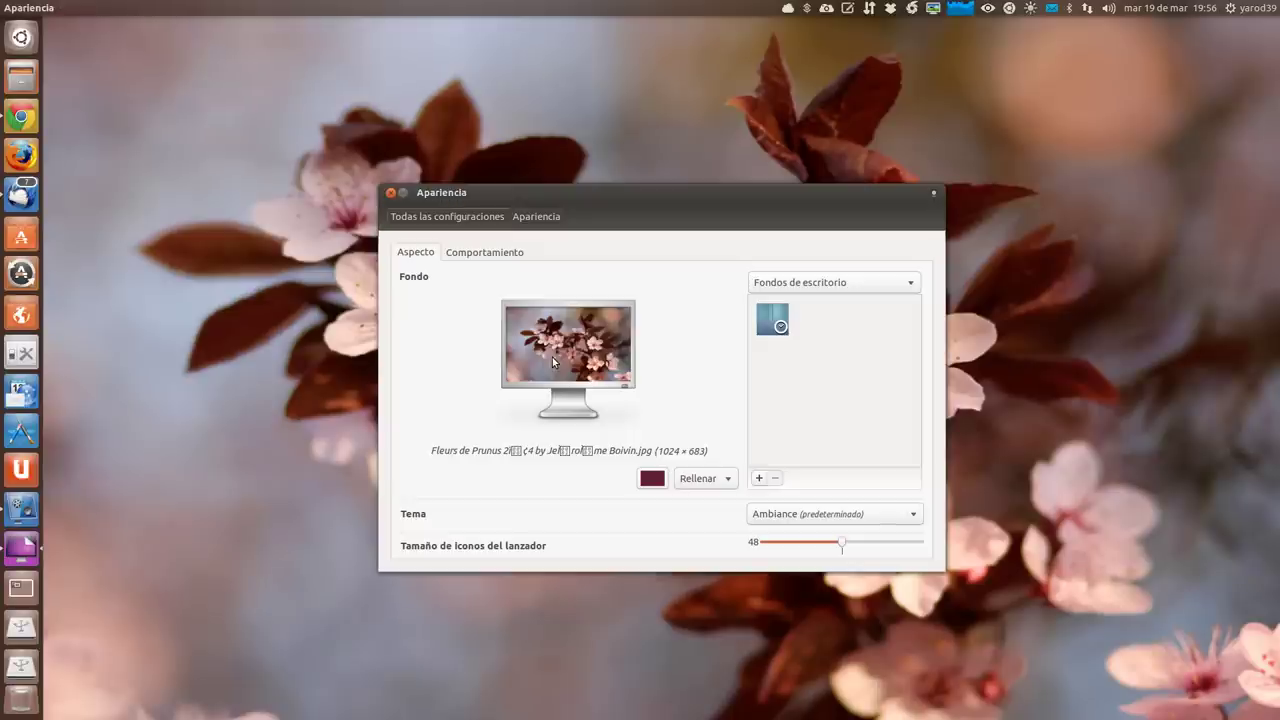
{"action": "left_click", "coordinate": [758, 481]}
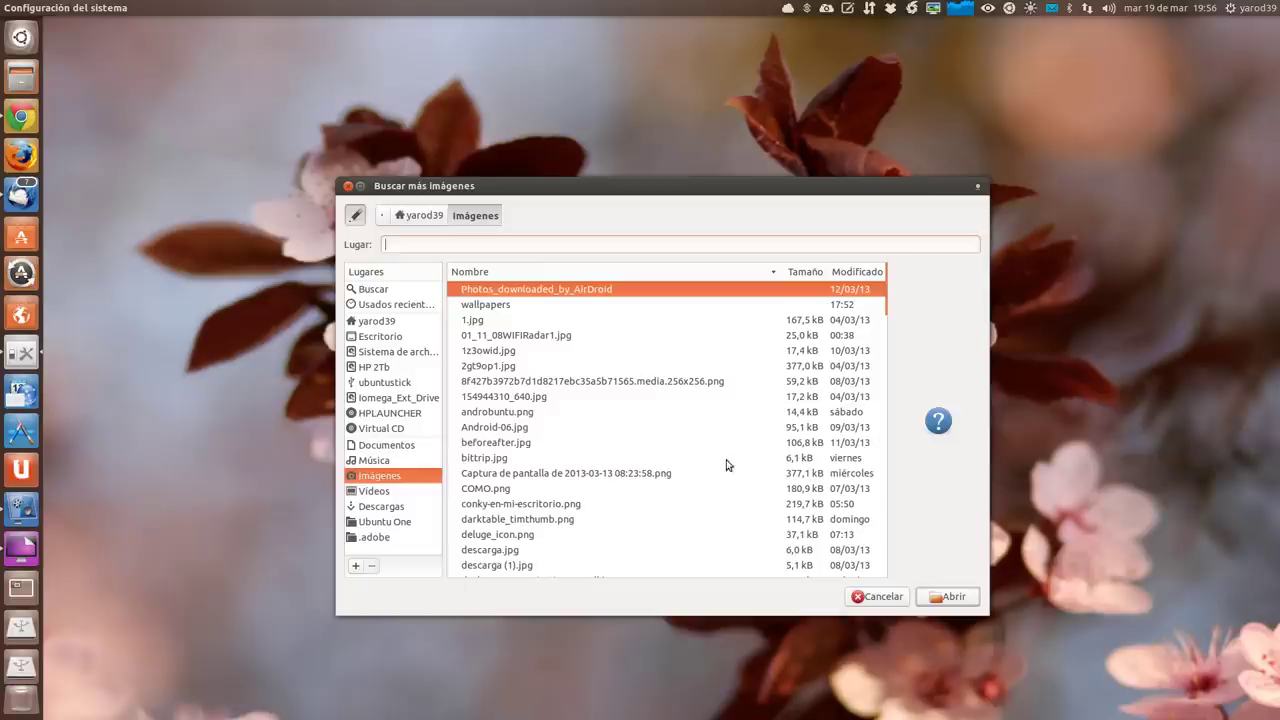
{"action": "double_click", "coordinate": [489, 305]}
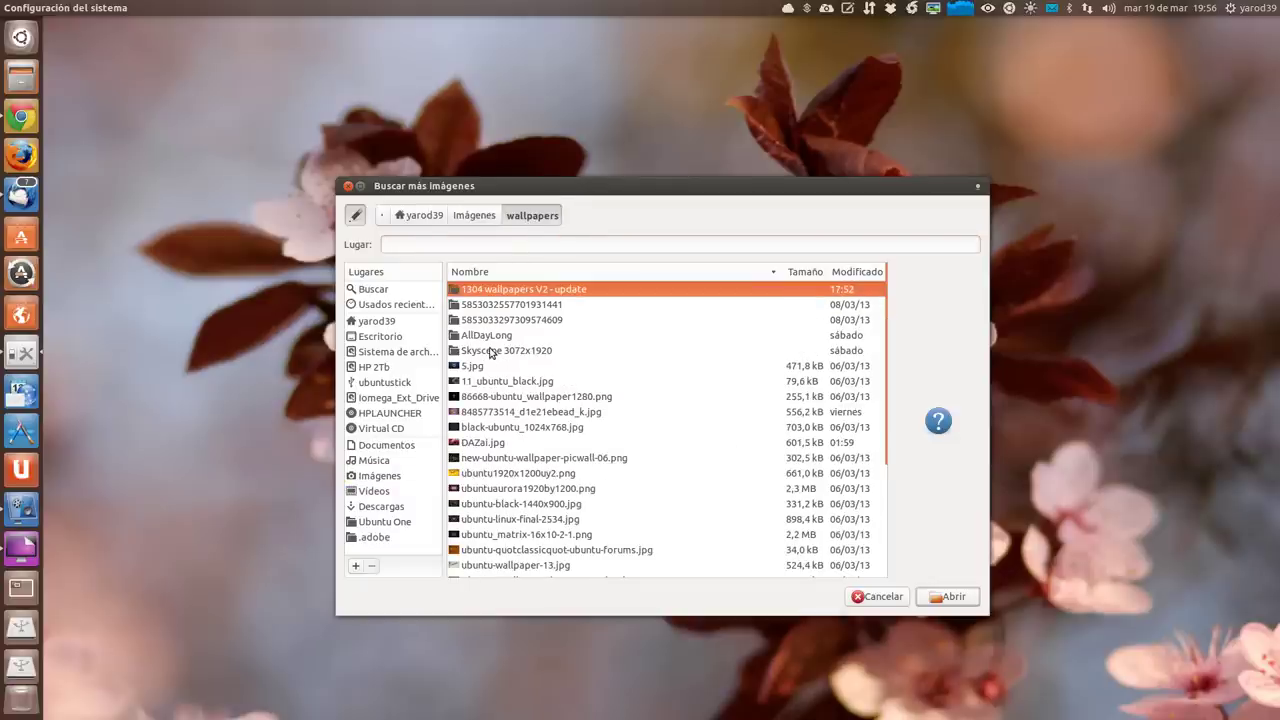
{"action": "double_click", "coordinate": [490, 290]}
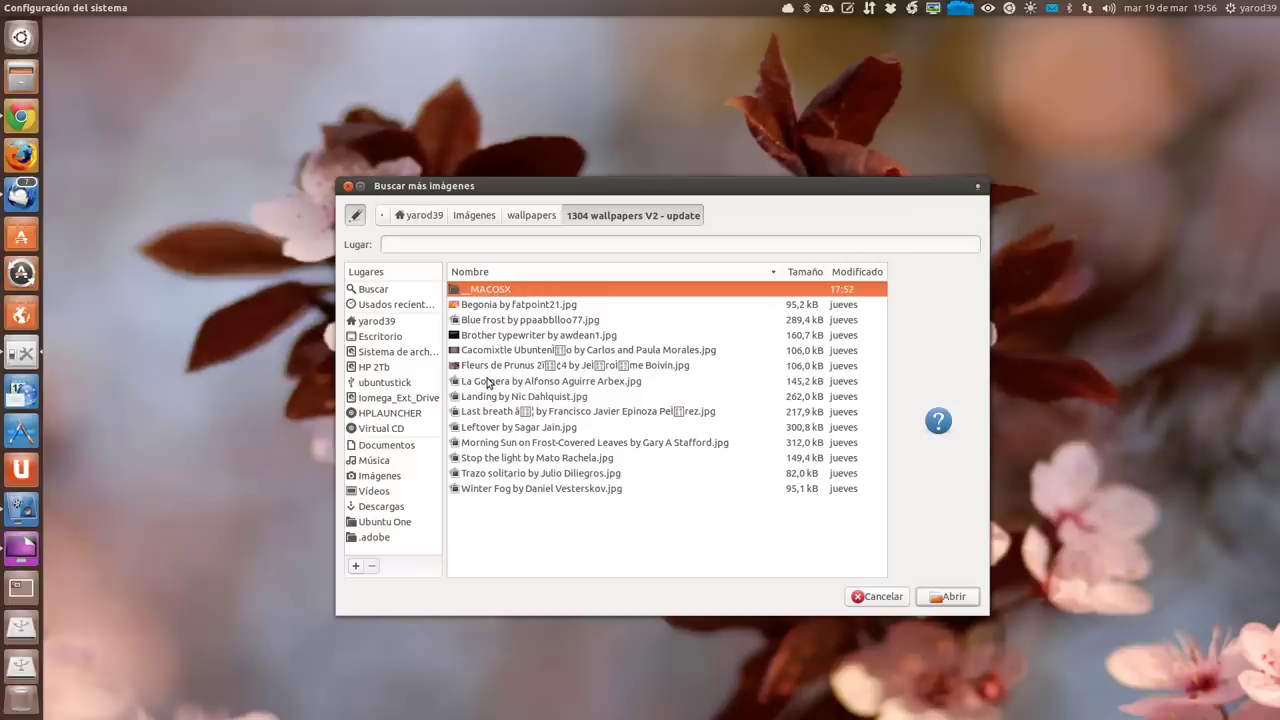
{"action": "double_click", "coordinate": [488, 382]}
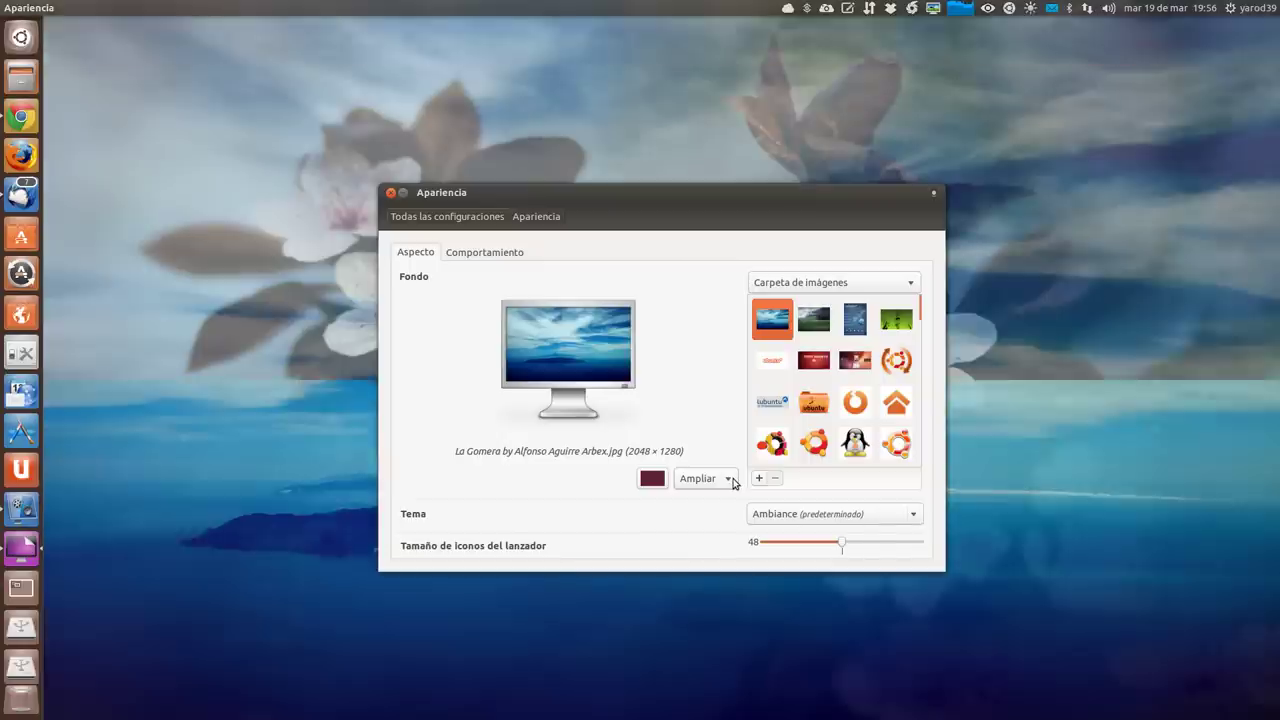
Step: Set the La Gomera background's placement to Rellenar and close the Apariencia window
{"action": "left_click", "coordinate": [732, 482]}
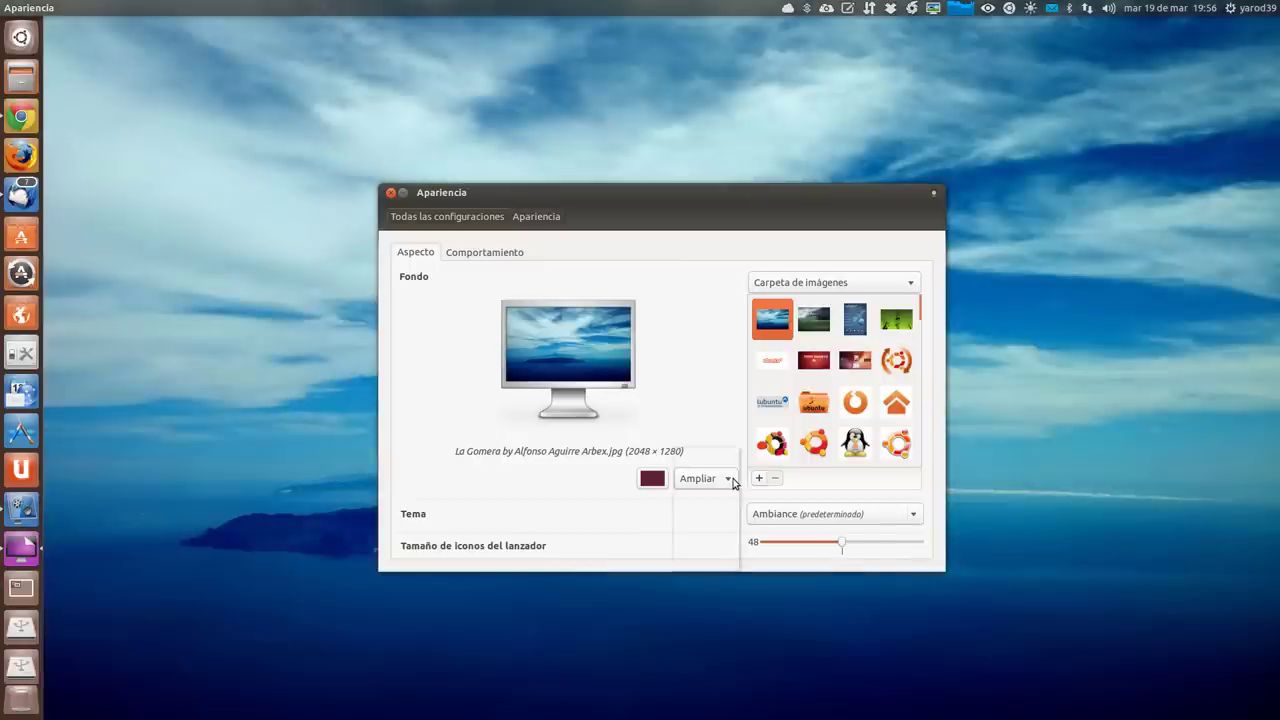
{"action": "left_click", "coordinate": [728, 538]}
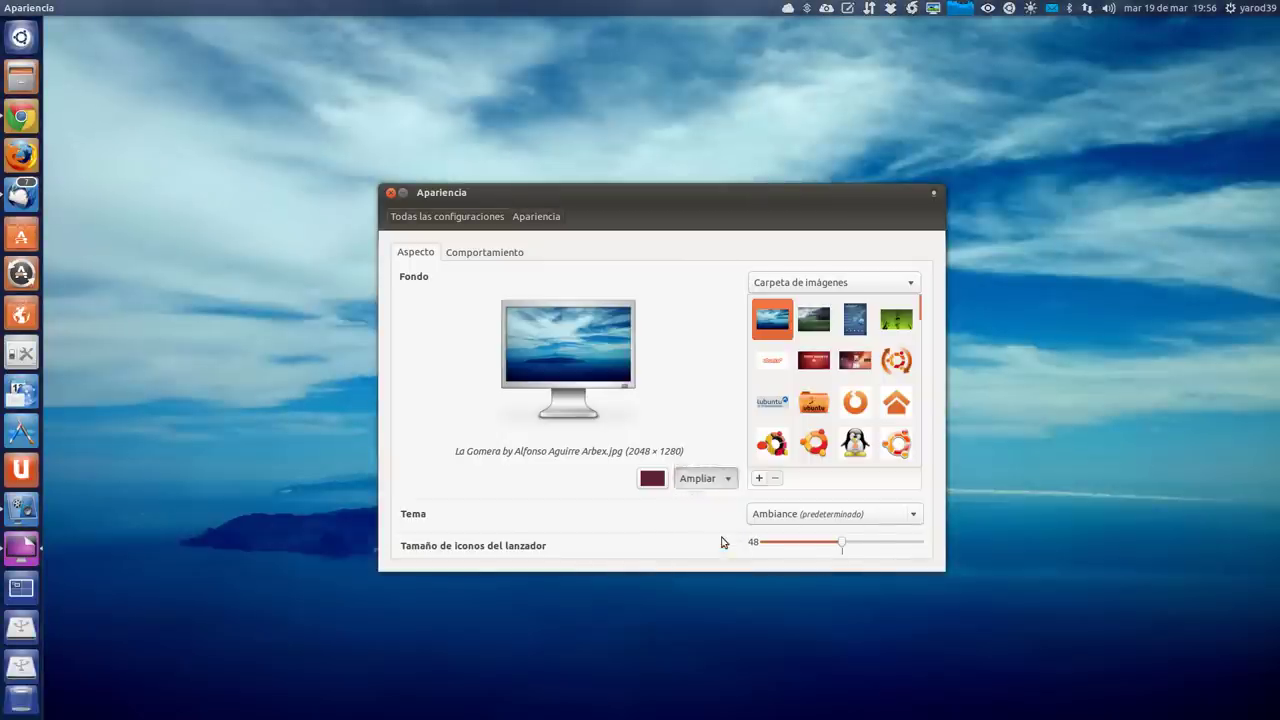
{"action": "left_click", "coordinate": [390, 193]}
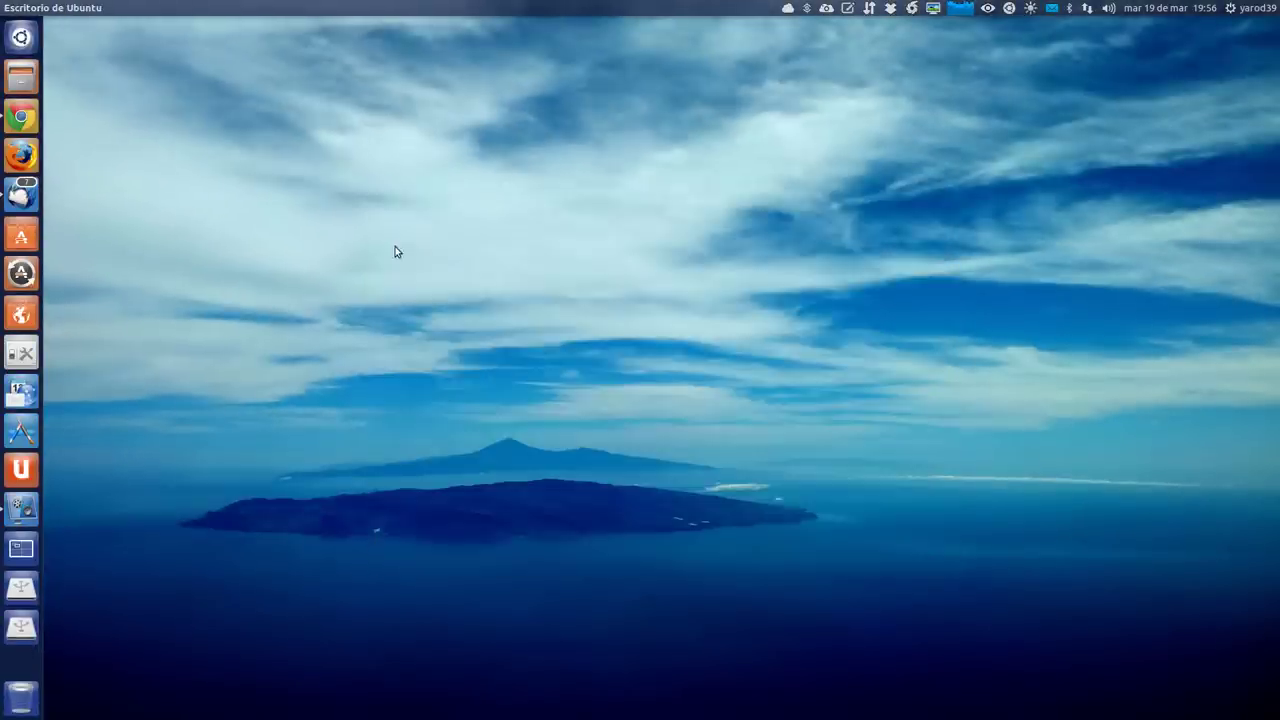
Step: Reopen the desktop background settings and set the Landing image from wallpapers/1304 wallpapers V2 - update as the background
{"action": "right_click", "coordinate": [416, 340]}
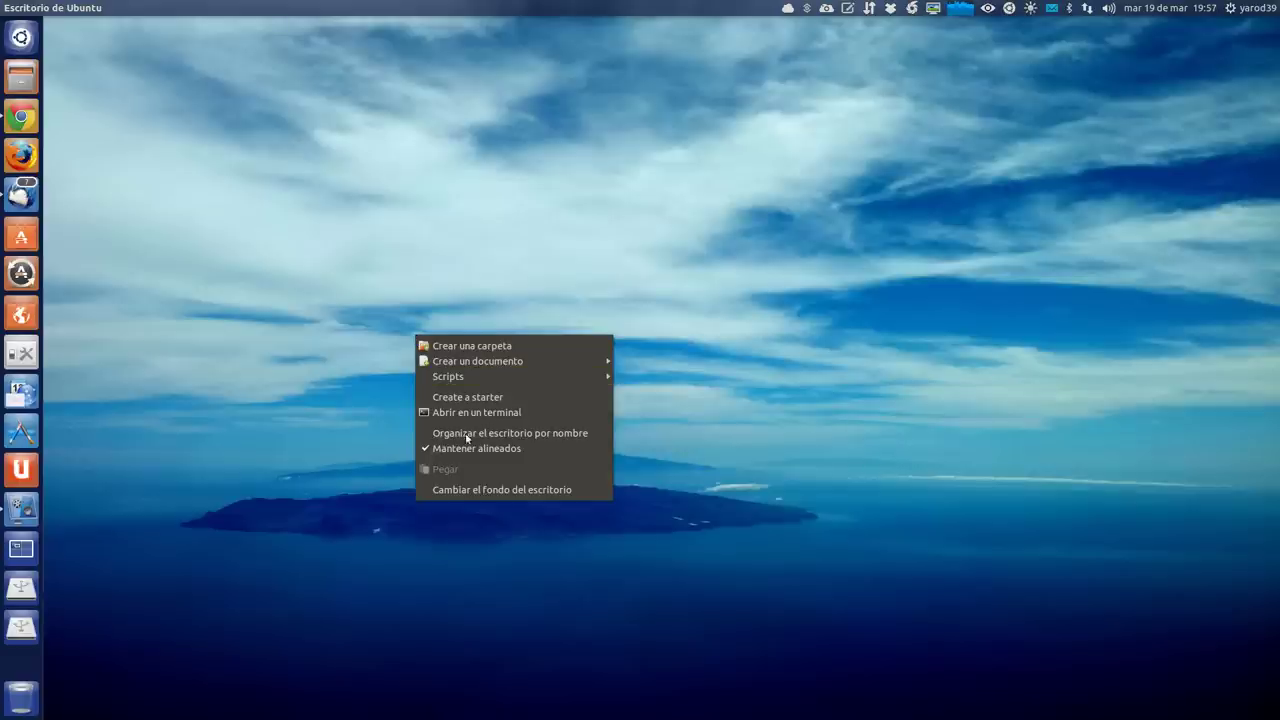
{"action": "left_click", "coordinate": [479, 491]}
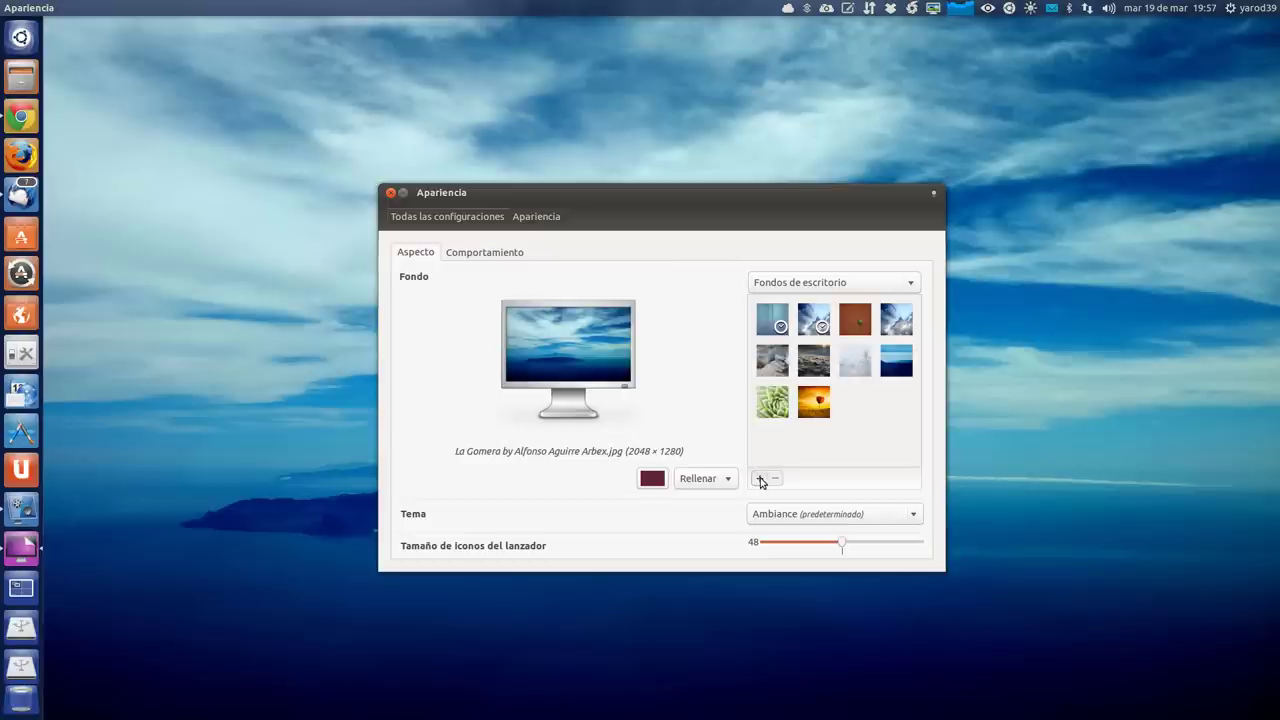
{"action": "left_click", "coordinate": [760, 479]}
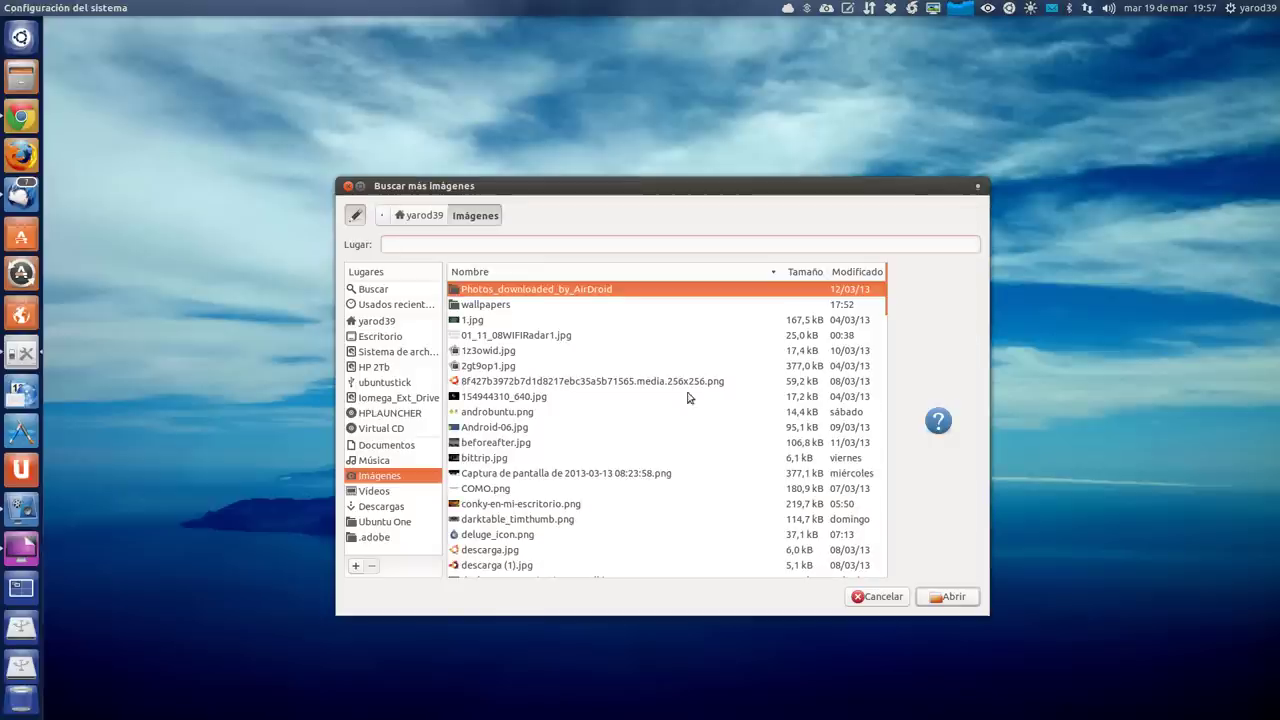
{"action": "double_click", "coordinate": [485, 306]}
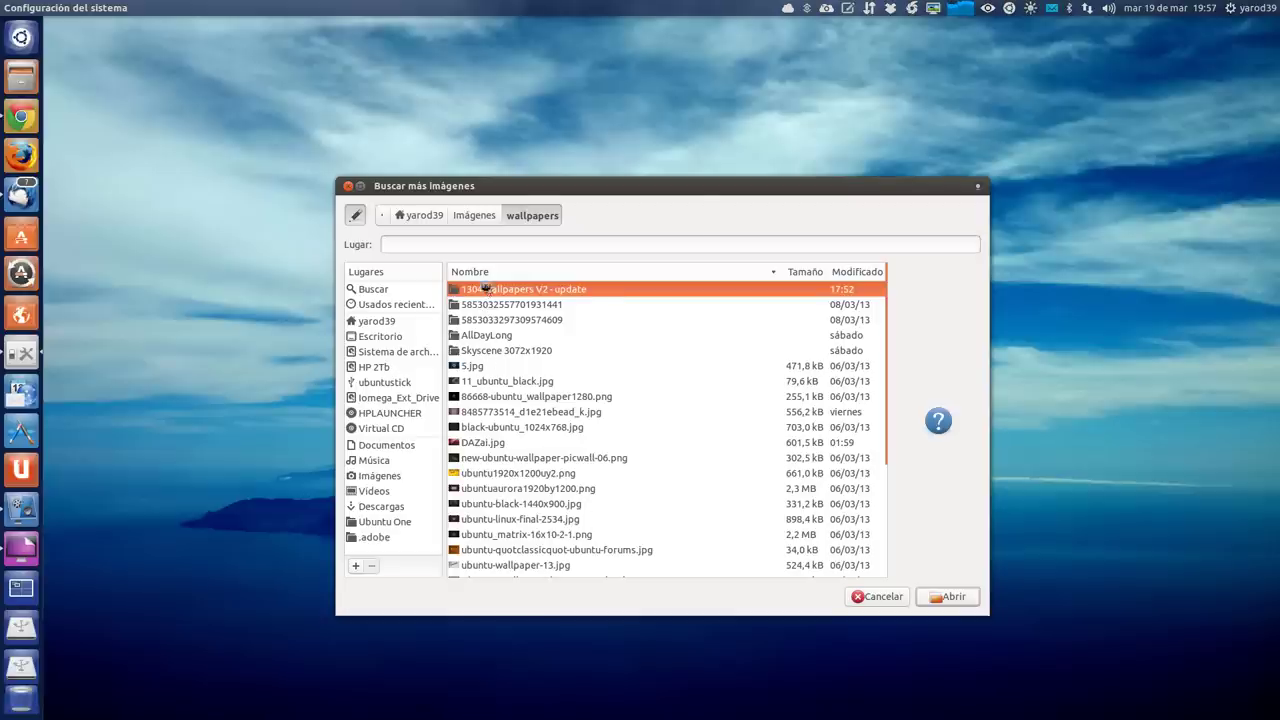
{"action": "double_click", "coordinate": [487, 290]}
{"action": "left_click", "coordinate": [491, 397]}
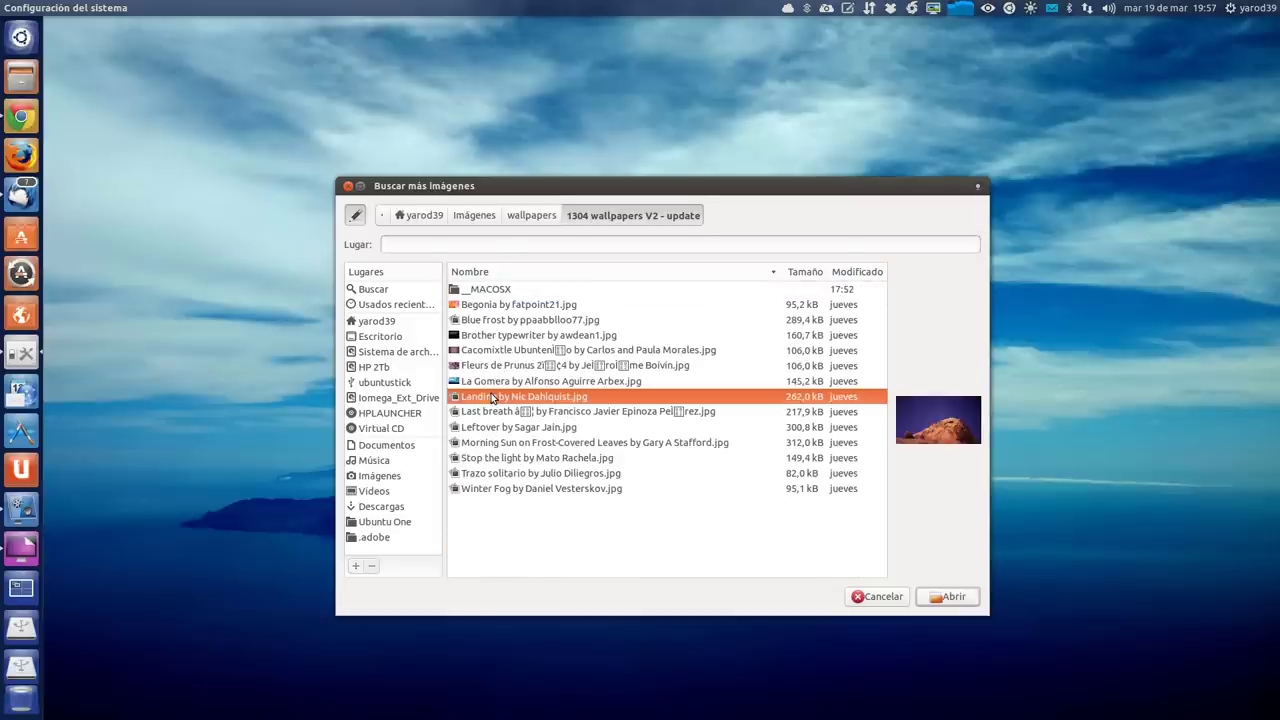
{"action": "double_click", "coordinate": [491, 397]}
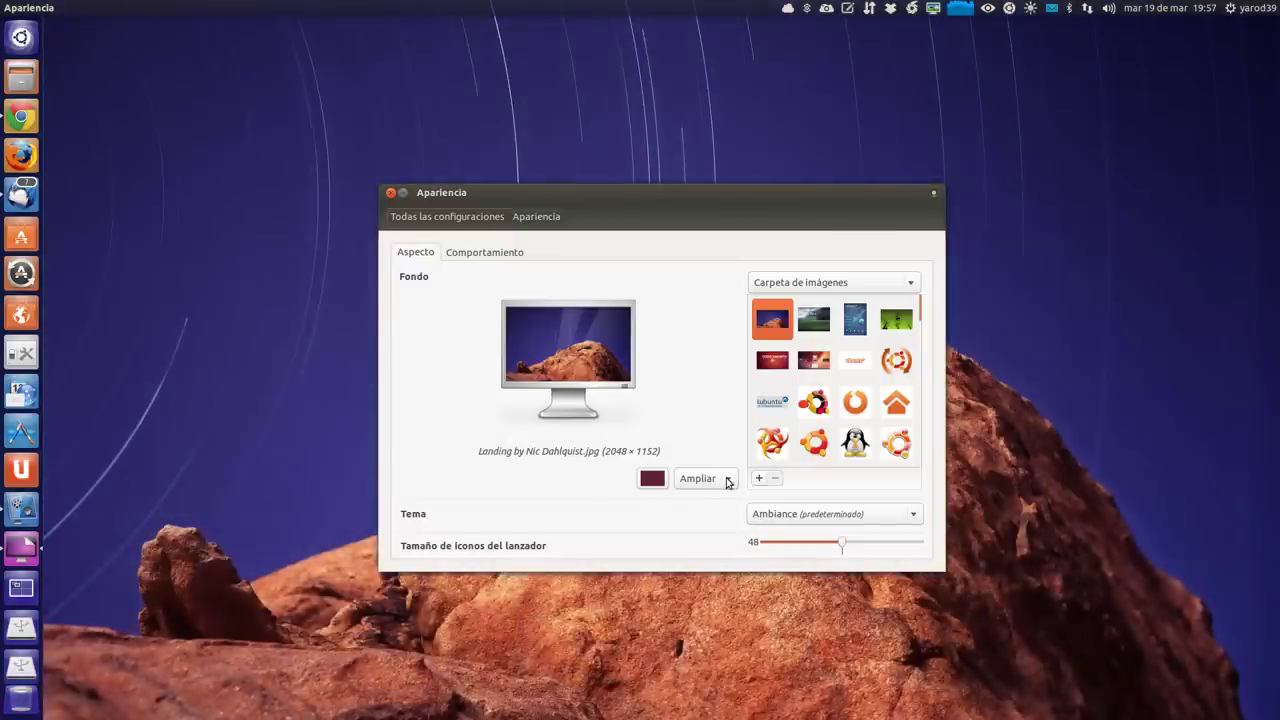
Step: Set the Landing background's placement to Rellenar and close the Apariencia window
{"action": "left_click", "coordinate": [728, 480]}
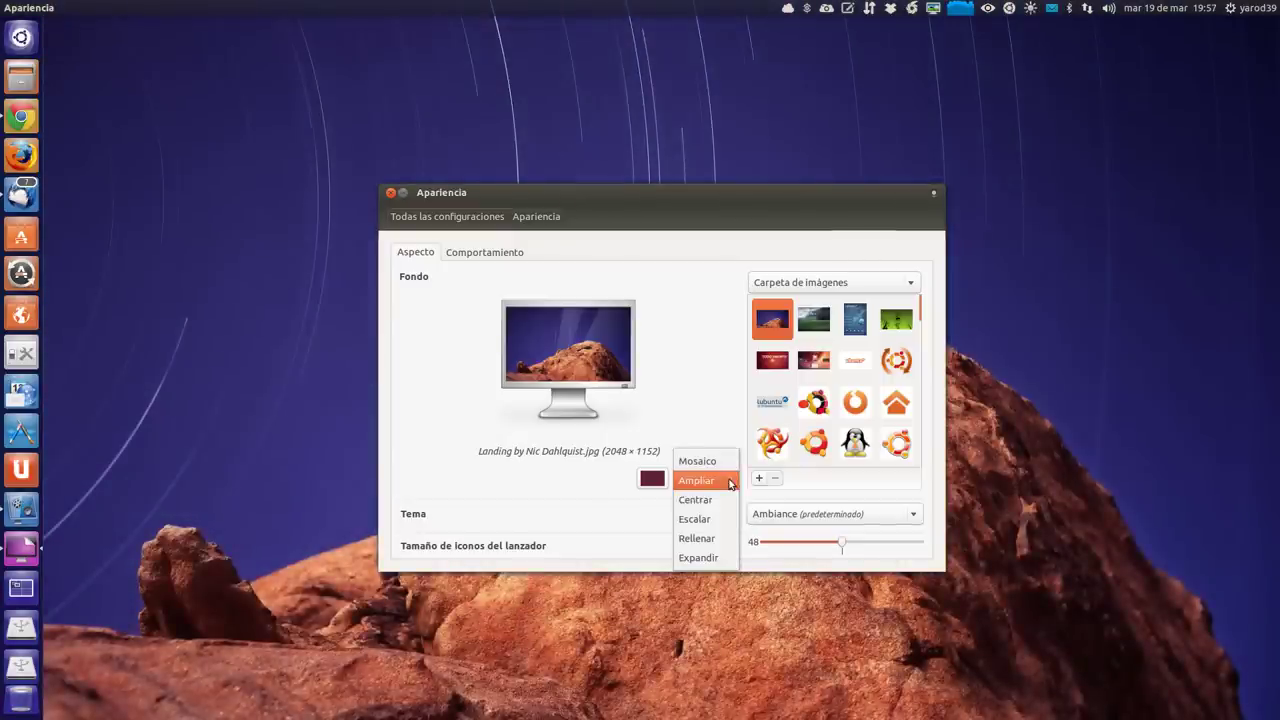
{"action": "left_click", "coordinate": [729, 538]}
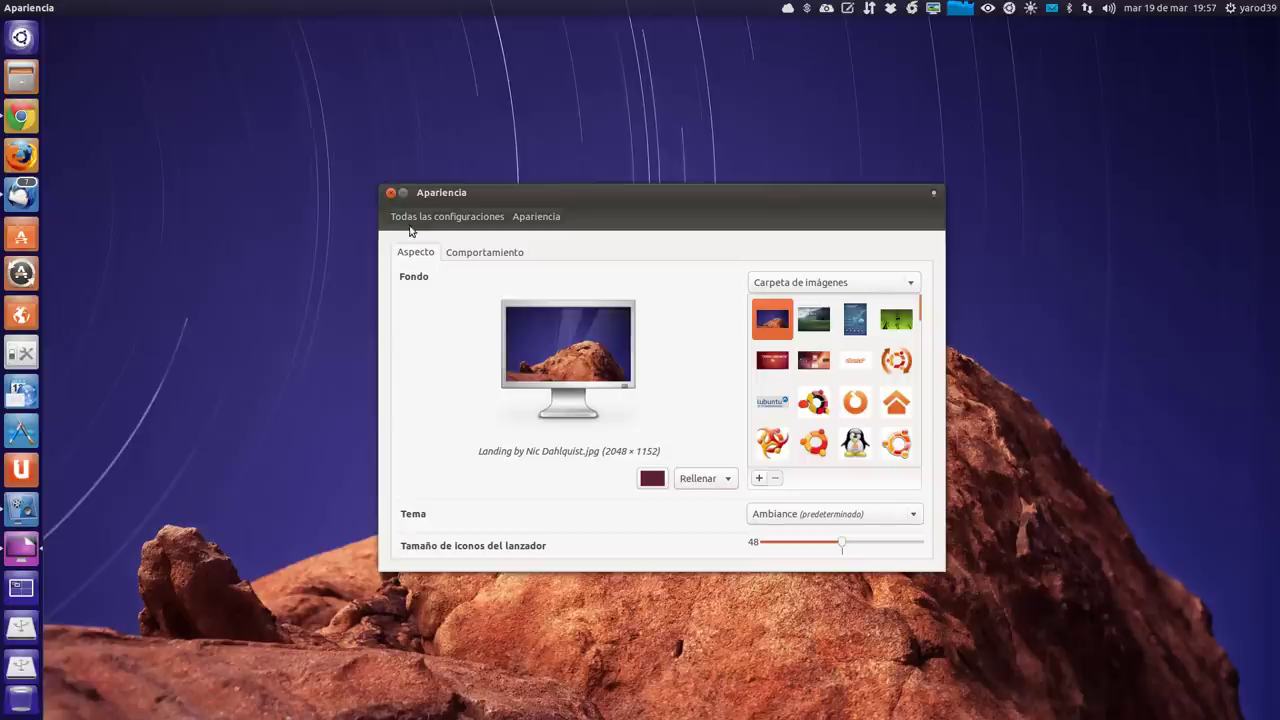
{"action": "left_click", "coordinate": [390, 192]}
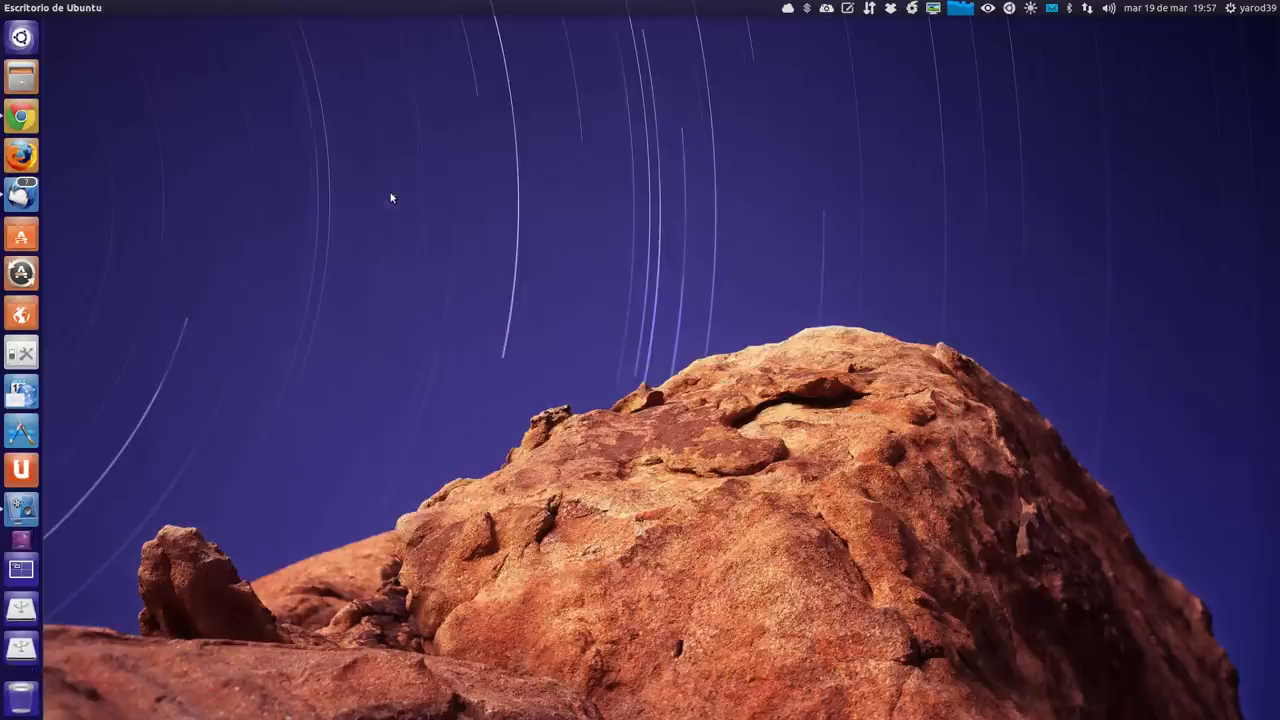
Step: Reopen the desktop background settings and set the Last breath image from wallpapers/1304 wallpapers V2 - update as the background
{"action": "right_click", "coordinate": [429, 296]}
{"action": "left_click", "coordinate": [489, 446]}
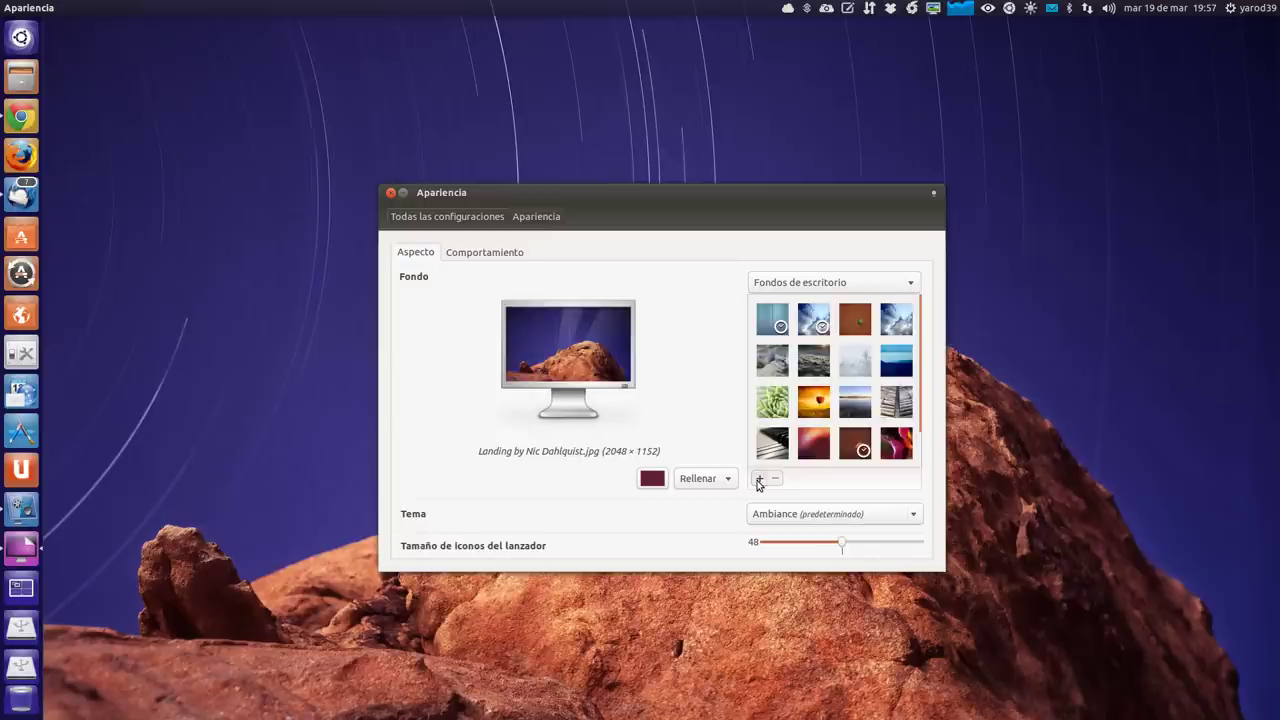
{"action": "left_click", "coordinate": [758, 480]}
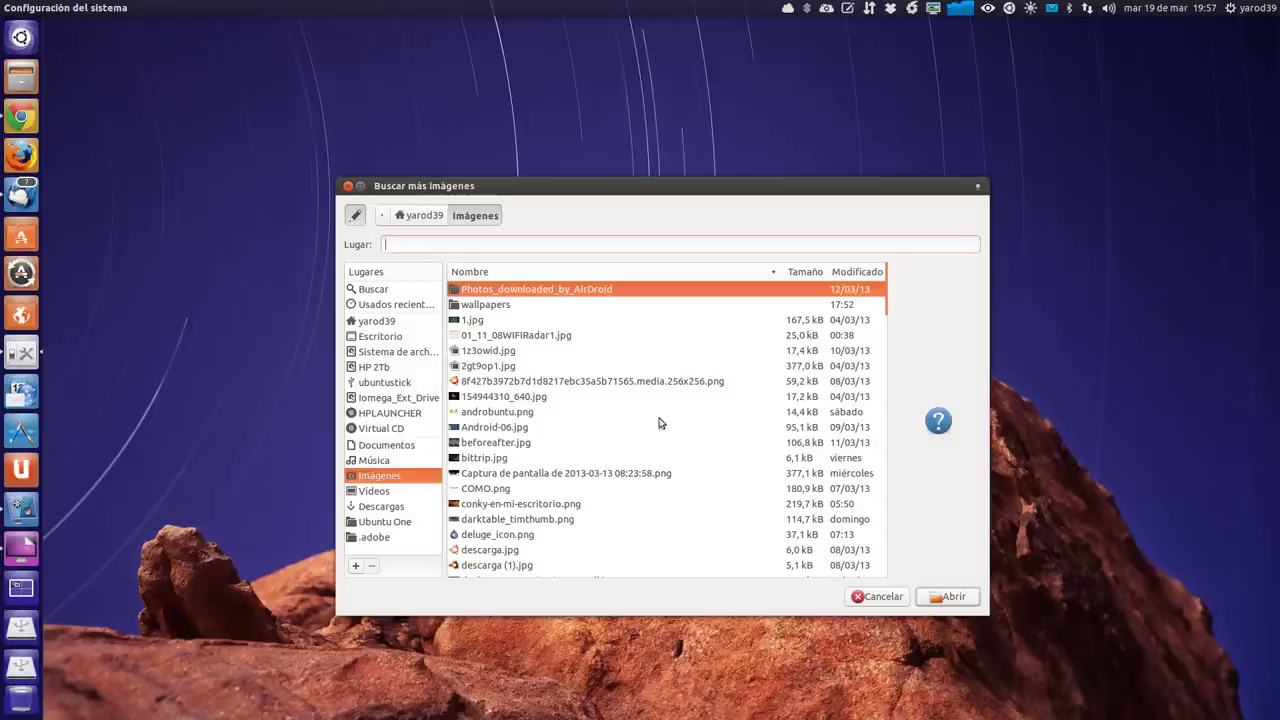
{"action": "left_click", "coordinate": [507, 309]}
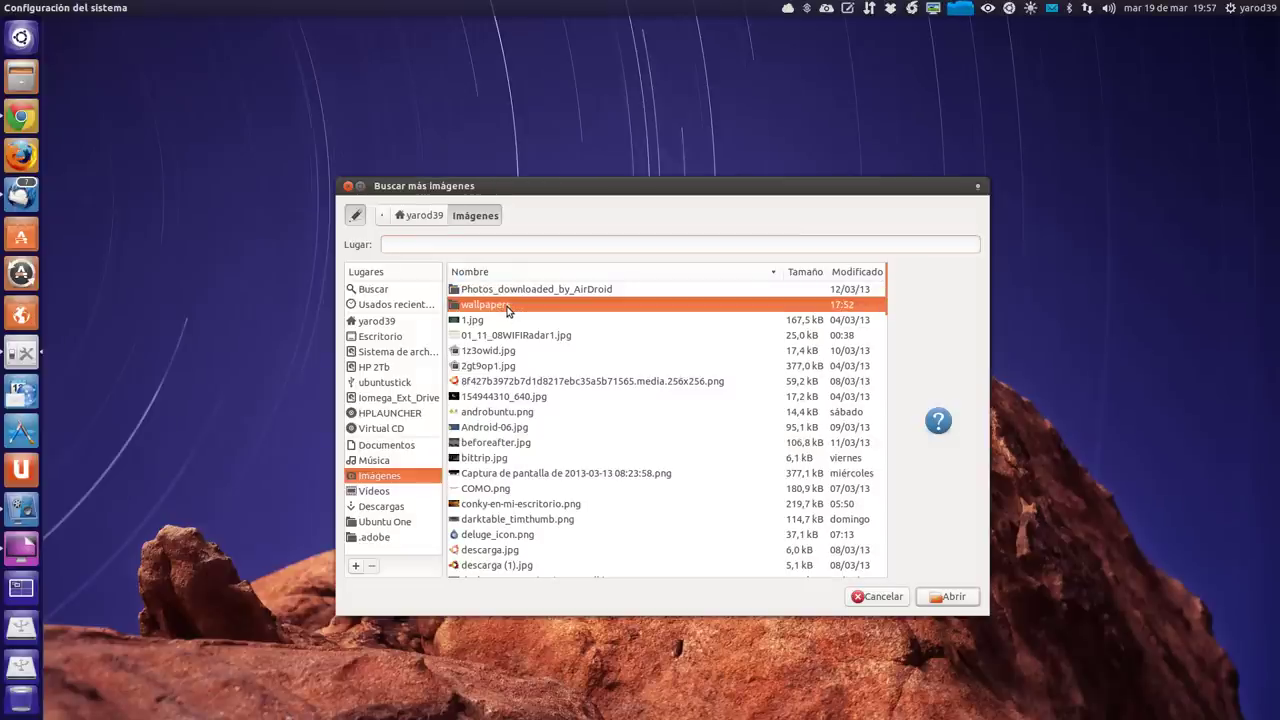
{"action": "double_click", "coordinate": [507, 309]}
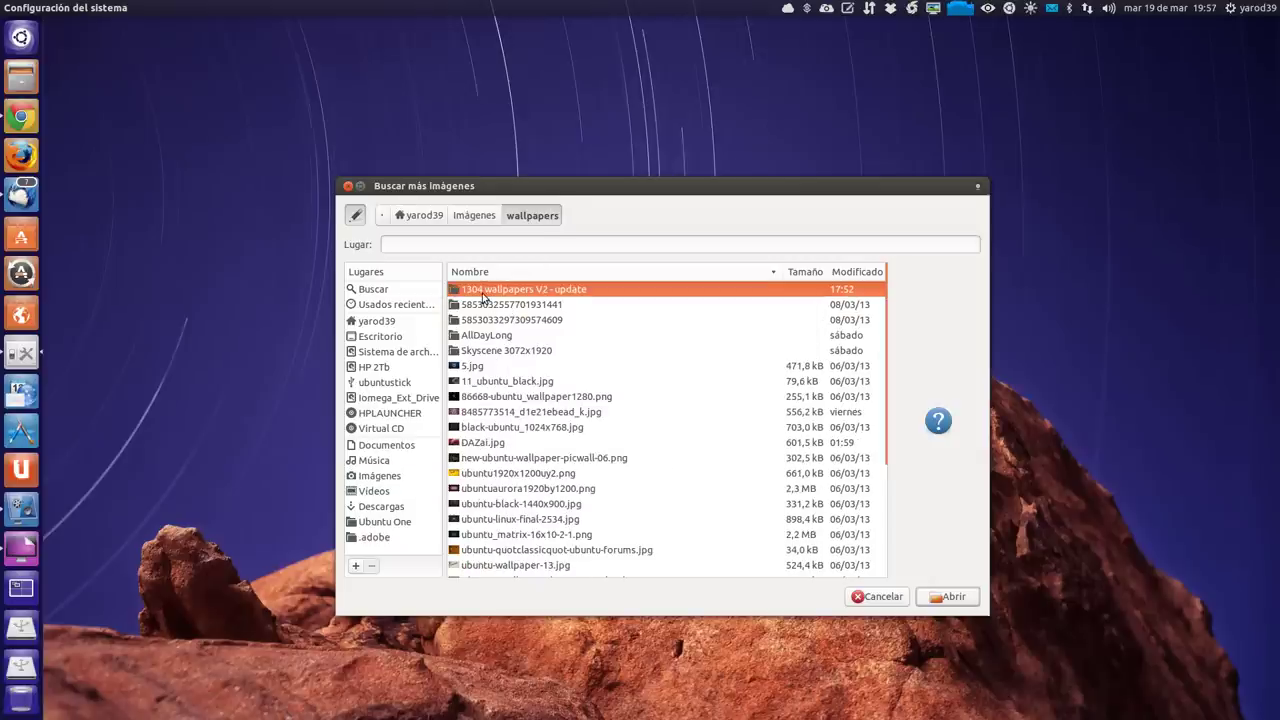
{"action": "double_click", "coordinate": [484, 297]}
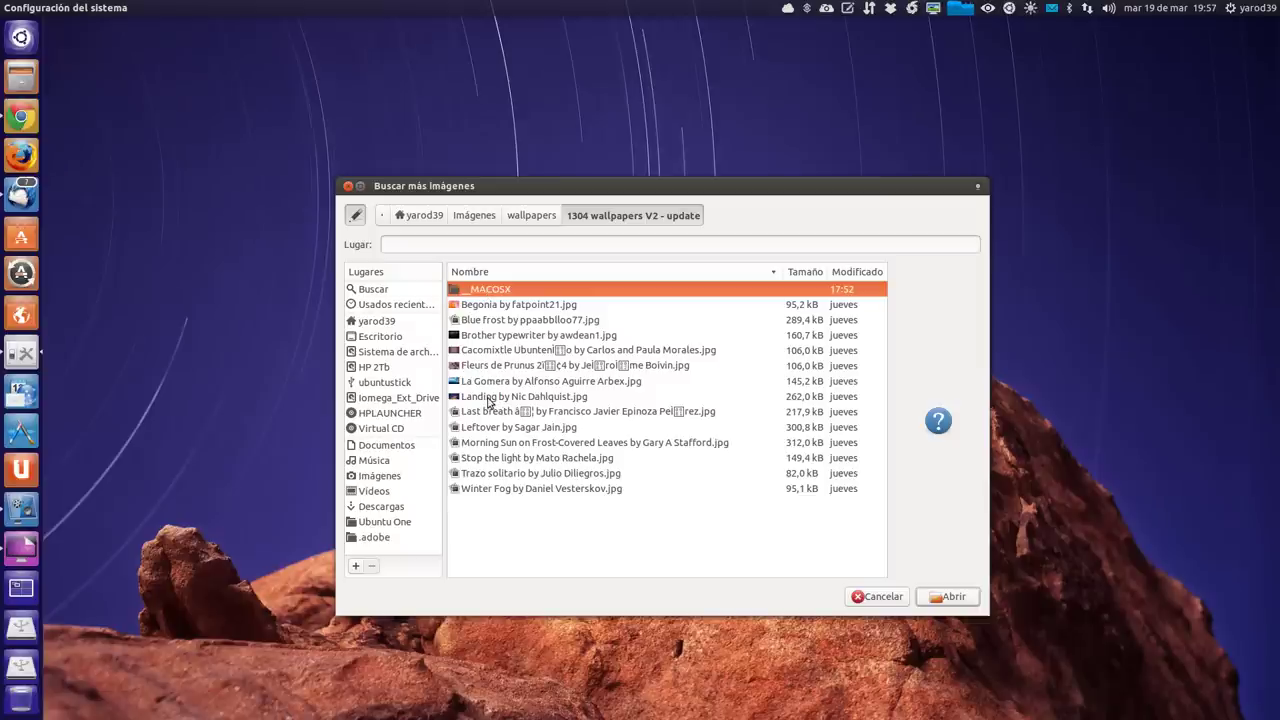
{"action": "double_click", "coordinate": [489, 411]}
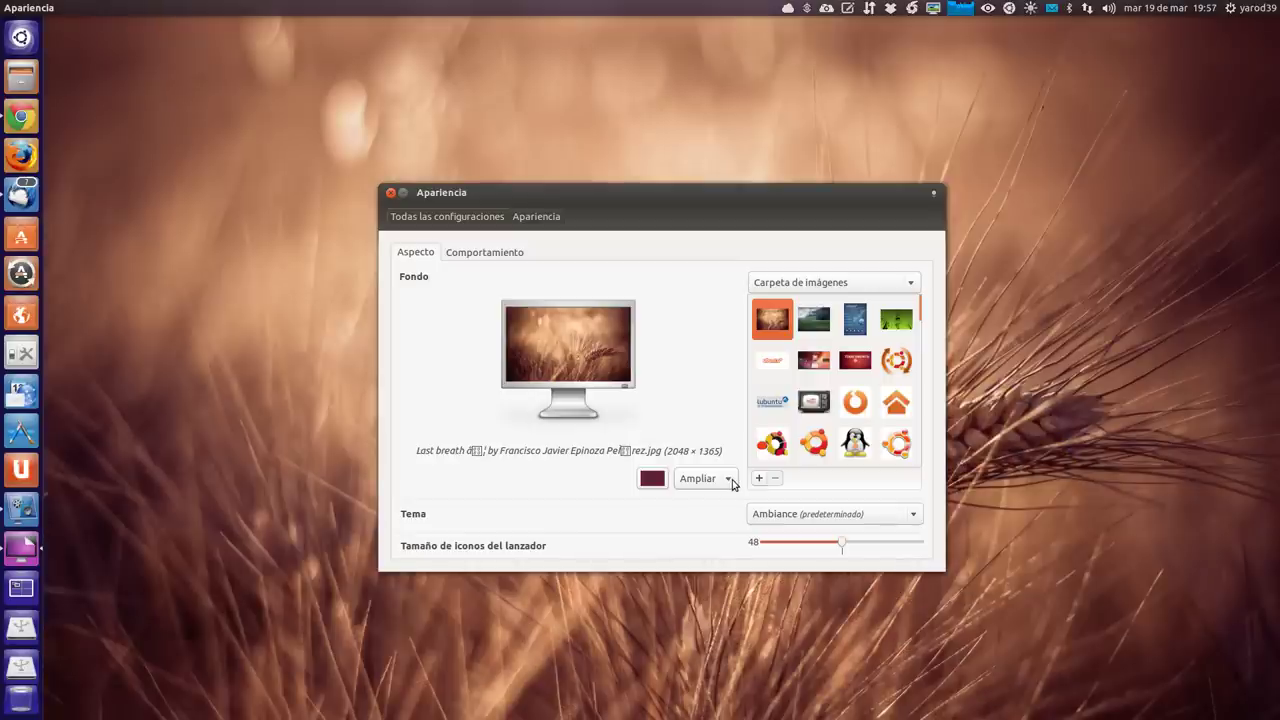
Step: Set the placement of the Last breath desktop background to Rellenar
{"action": "left_click", "coordinate": [732, 482]}
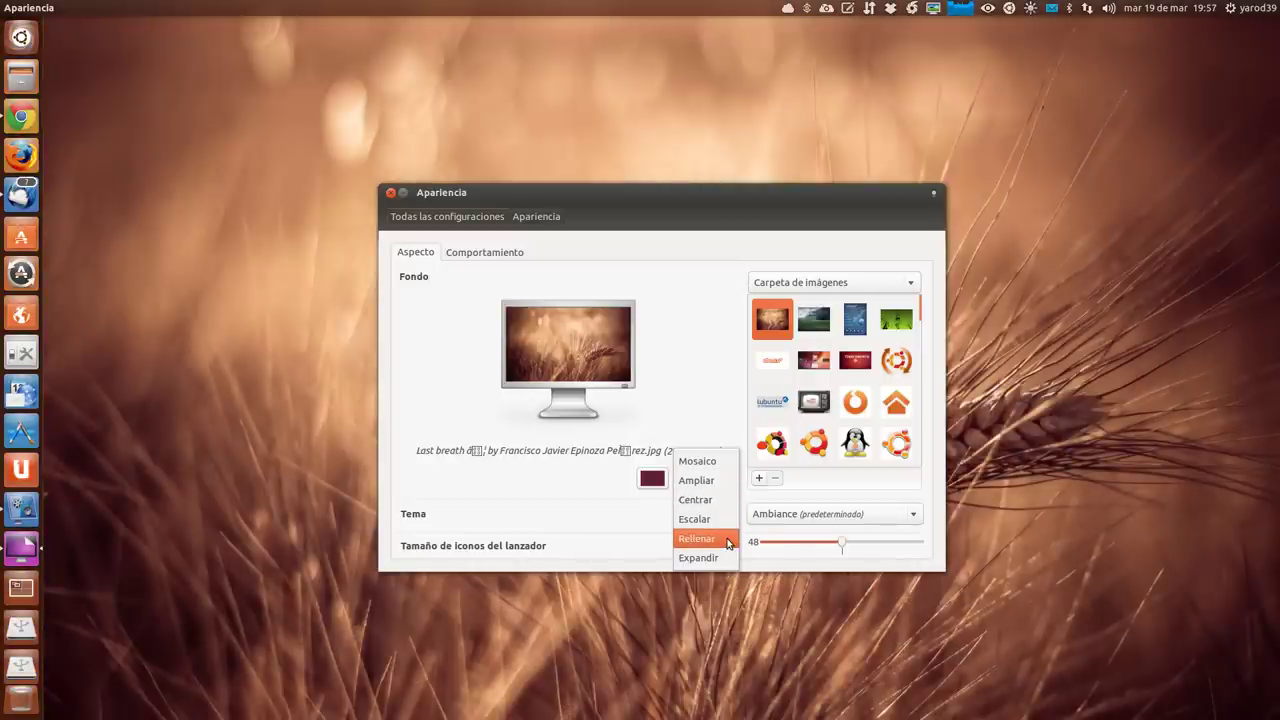
{"action": "left_click", "coordinate": [728, 541]}
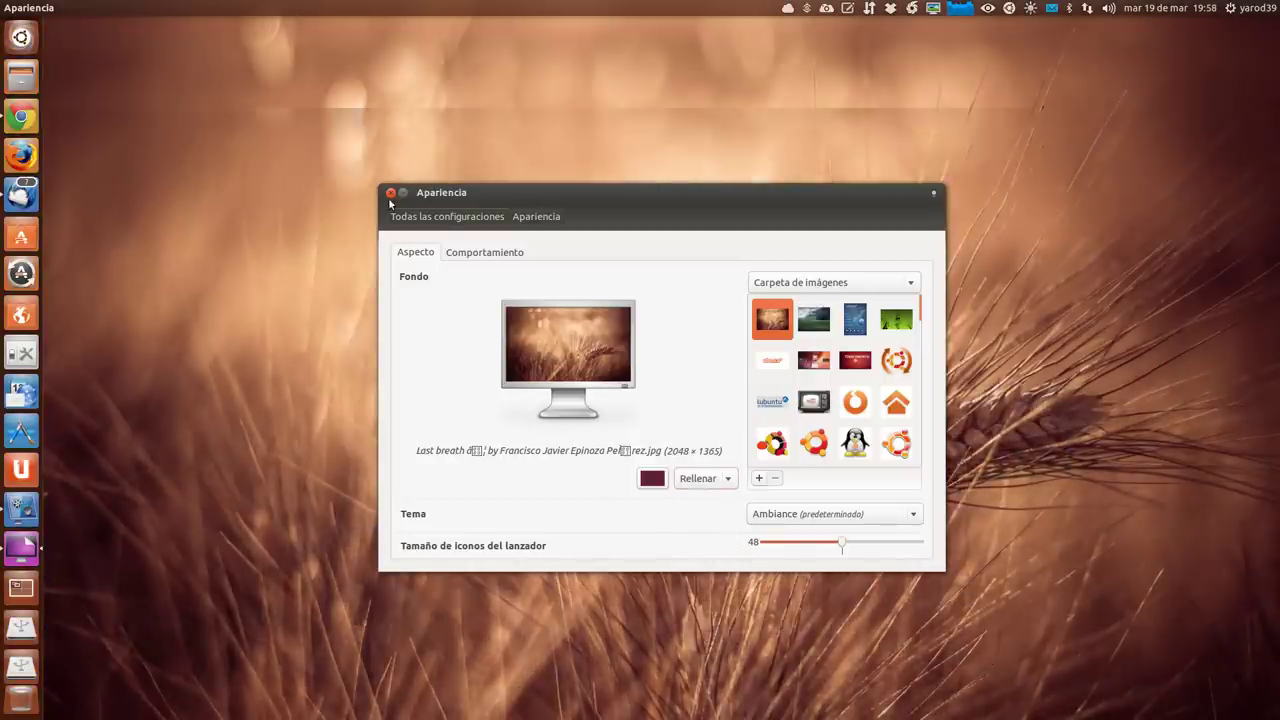
Step: Close and reopen the desktop background settings, and set the Leftover image from wallpapers/1304 wallpapers V2 - update as the background
{"action": "left_click", "coordinate": [390, 193]}
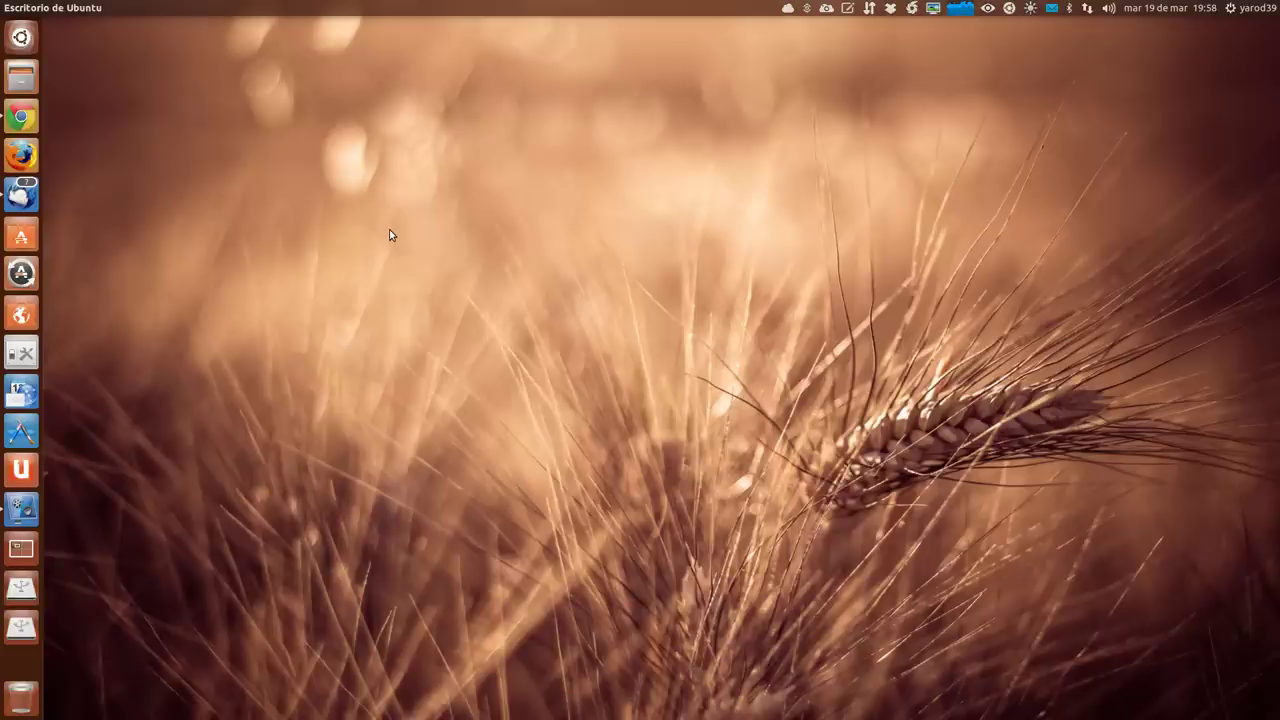
{"action": "right_click", "coordinate": [390, 235]}
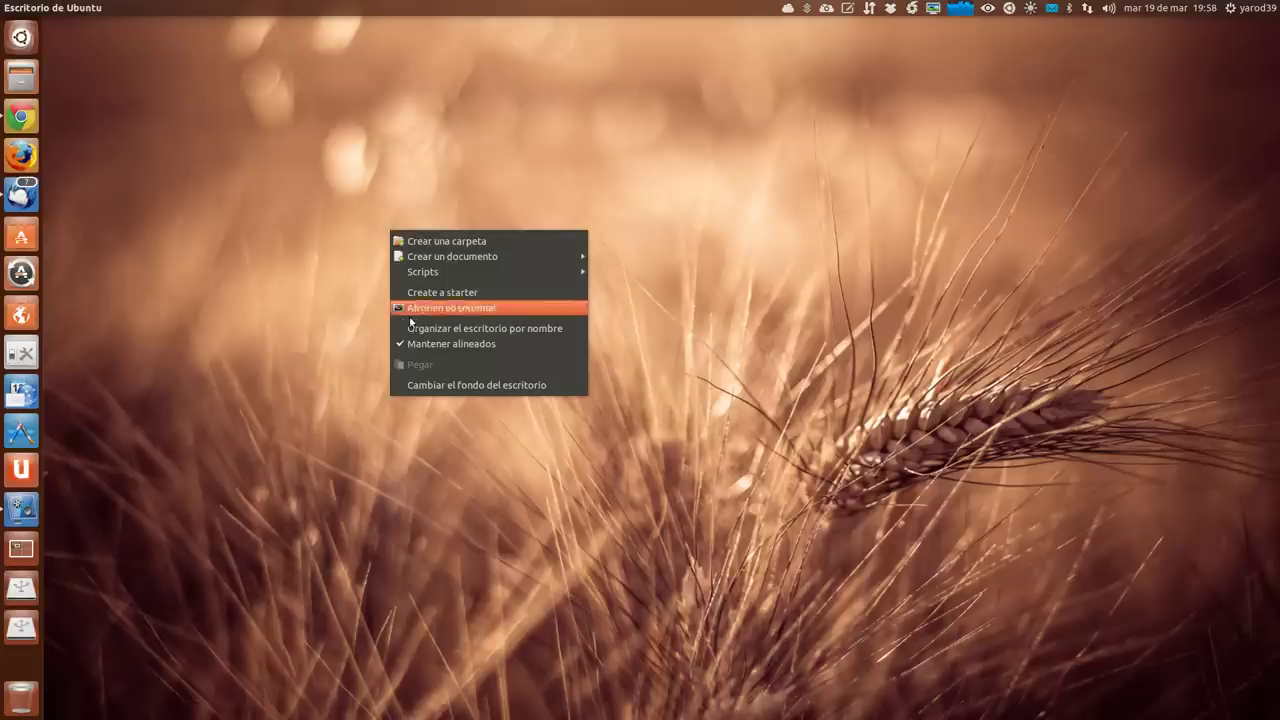
{"action": "left_click", "coordinate": [436, 386]}
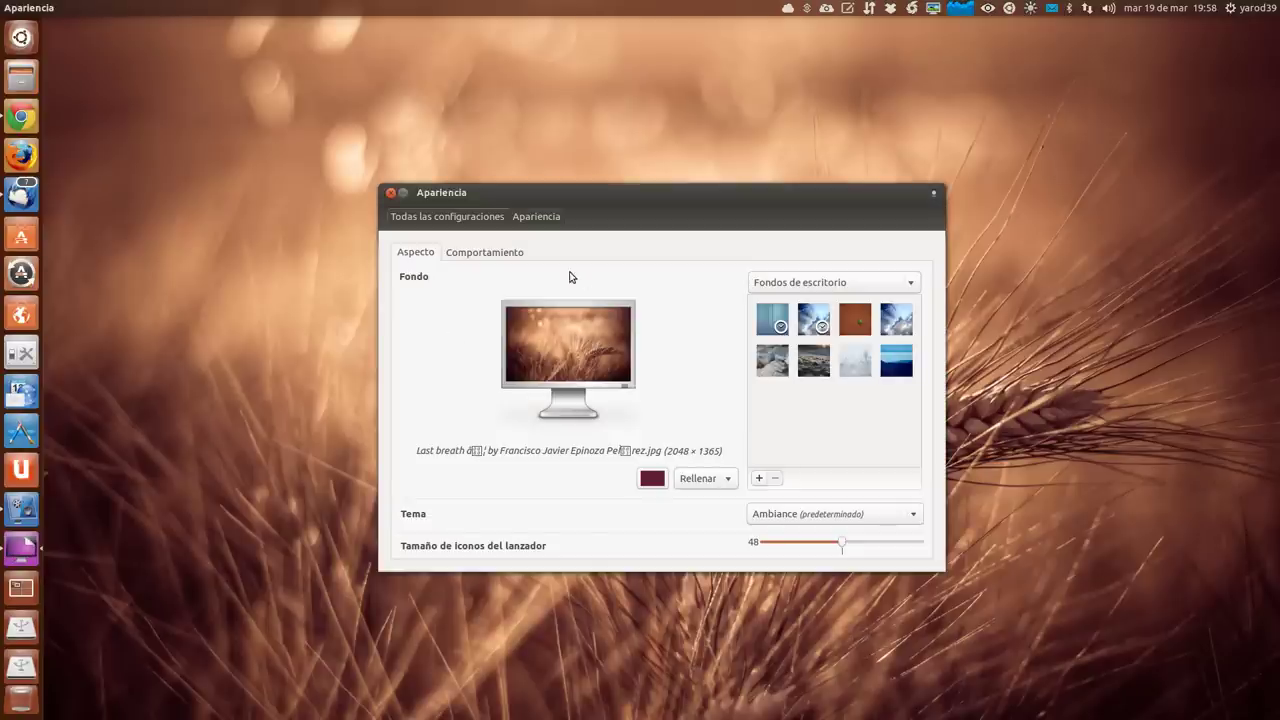
{"action": "left_click", "coordinate": [733, 480]}
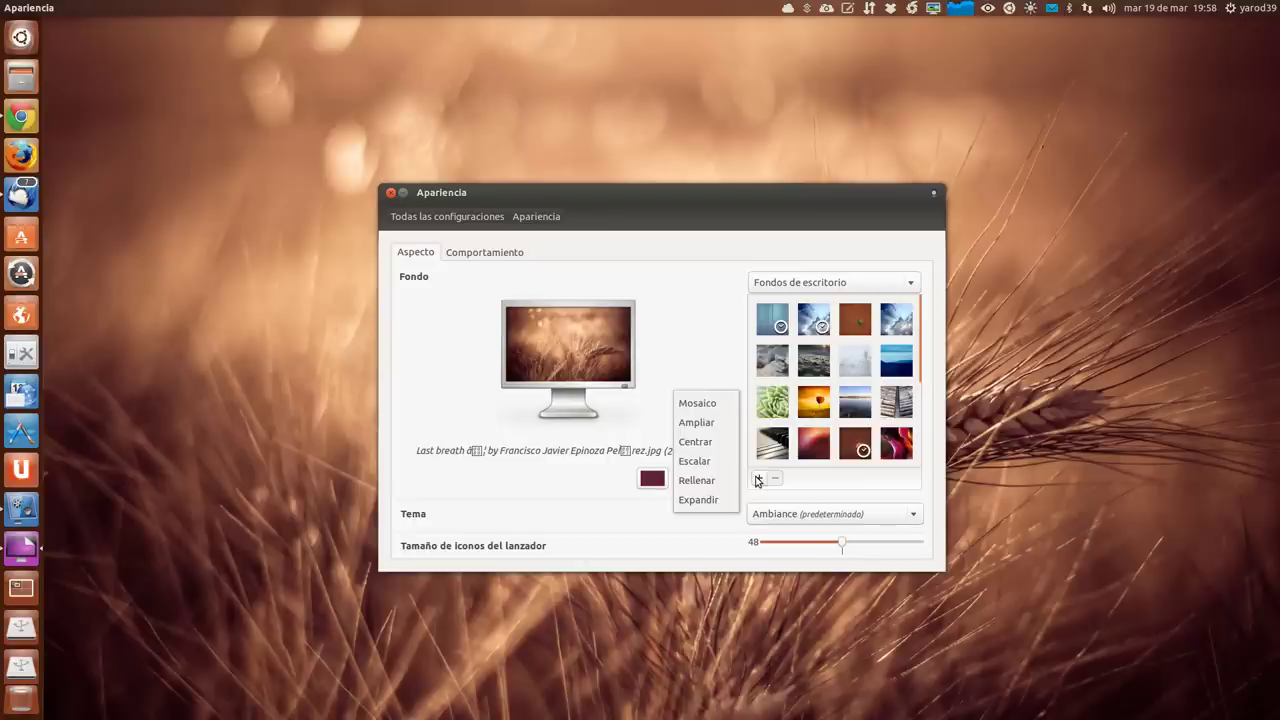
{"action": "left_click", "coordinate": [757, 481]}
{"action": "left_click", "coordinate": [757, 480]}
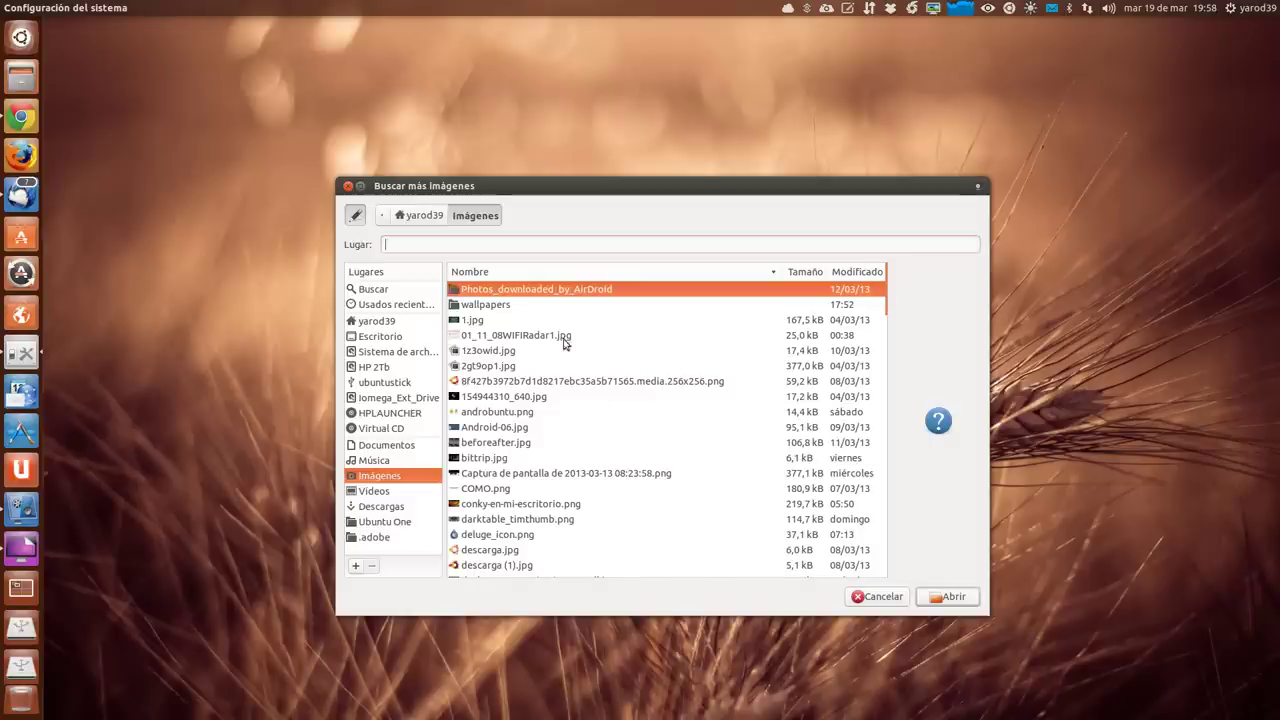
{"action": "left_click", "coordinate": [502, 307]}
{"action": "double_click", "coordinate": [502, 307]}
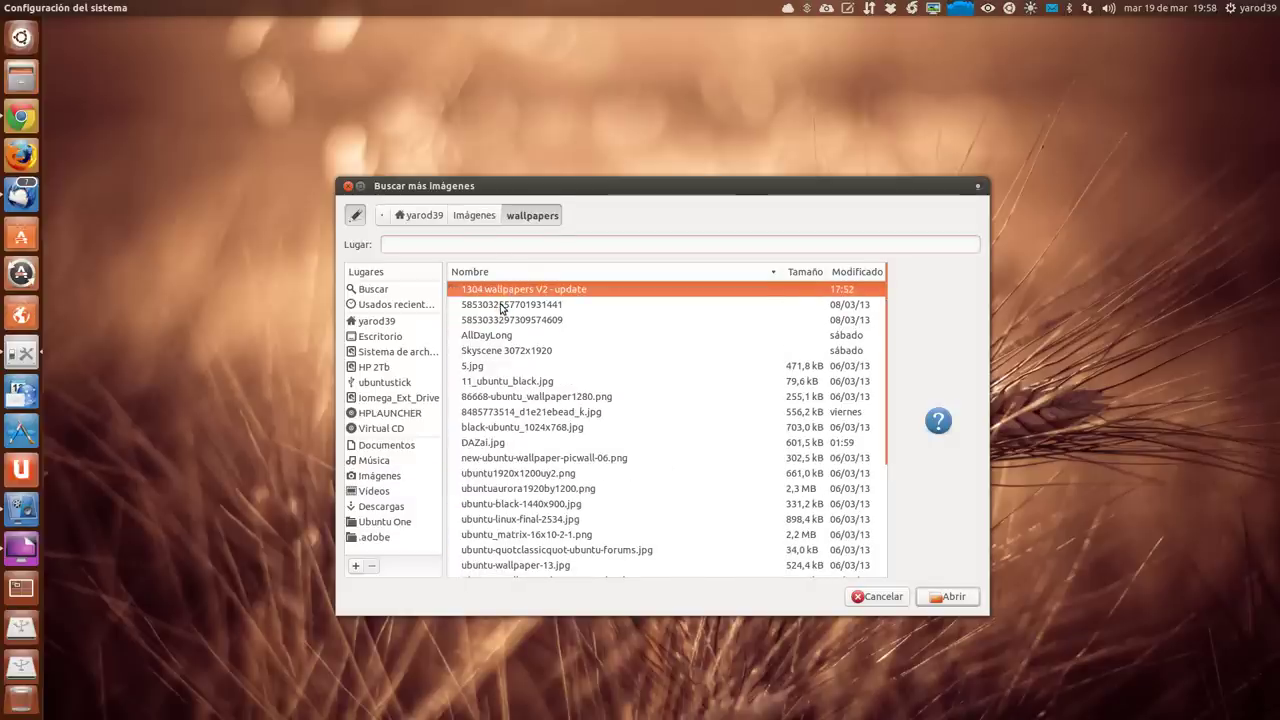
{"action": "double_click", "coordinate": [498, 293]}
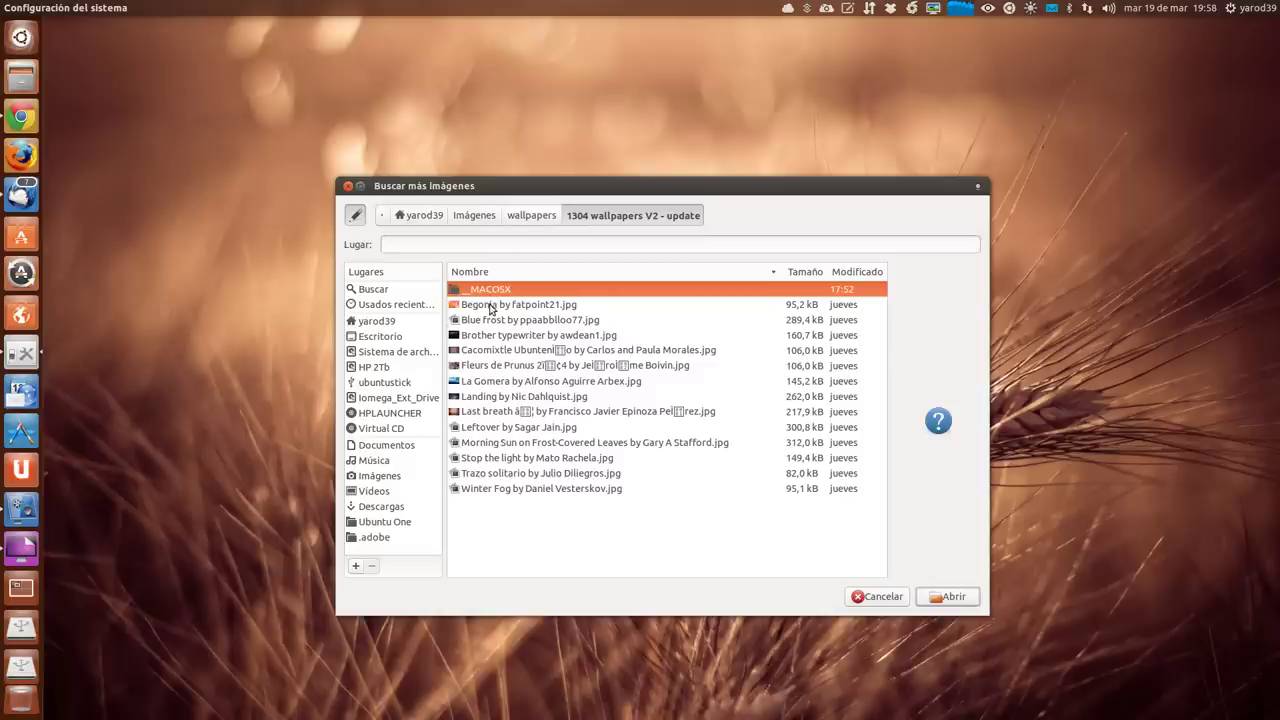
{"action": "double_click", "coordinate": [495, 426]}
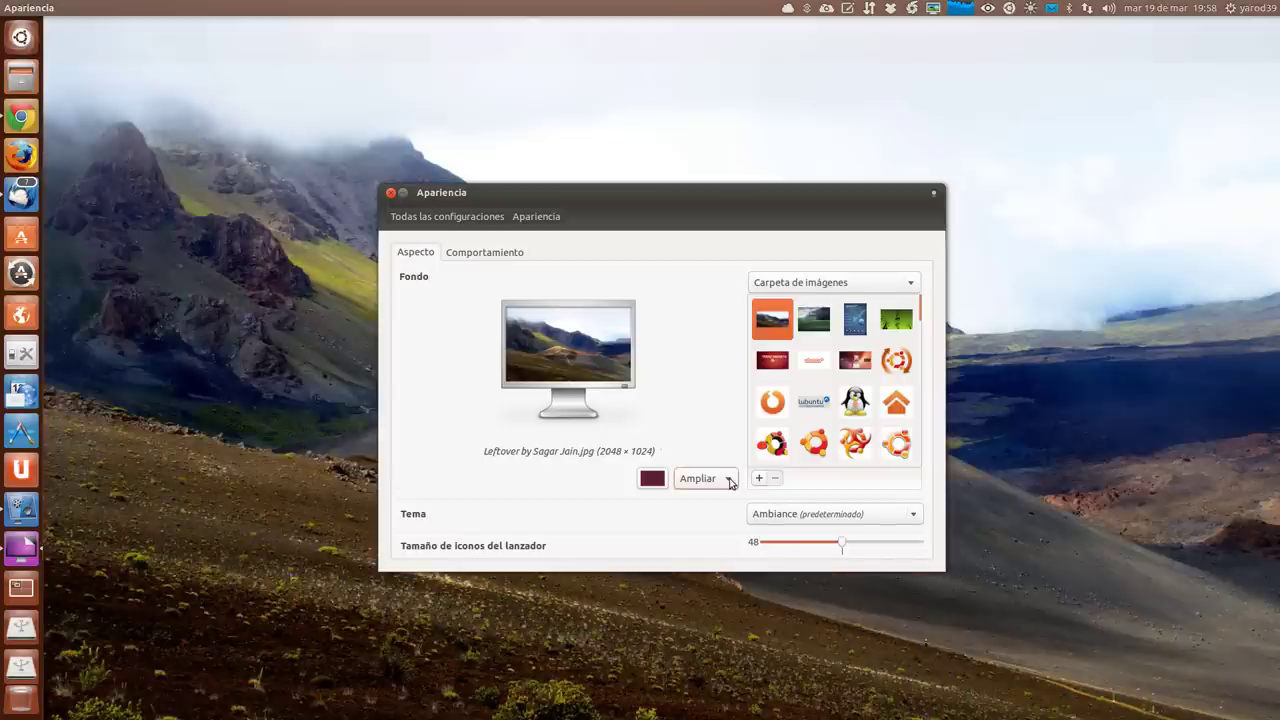
Step: Set the Leftover background's placement to Rellenar and close the Apariencia window
{"action": "left_click", "coordinate": [727, 479]}
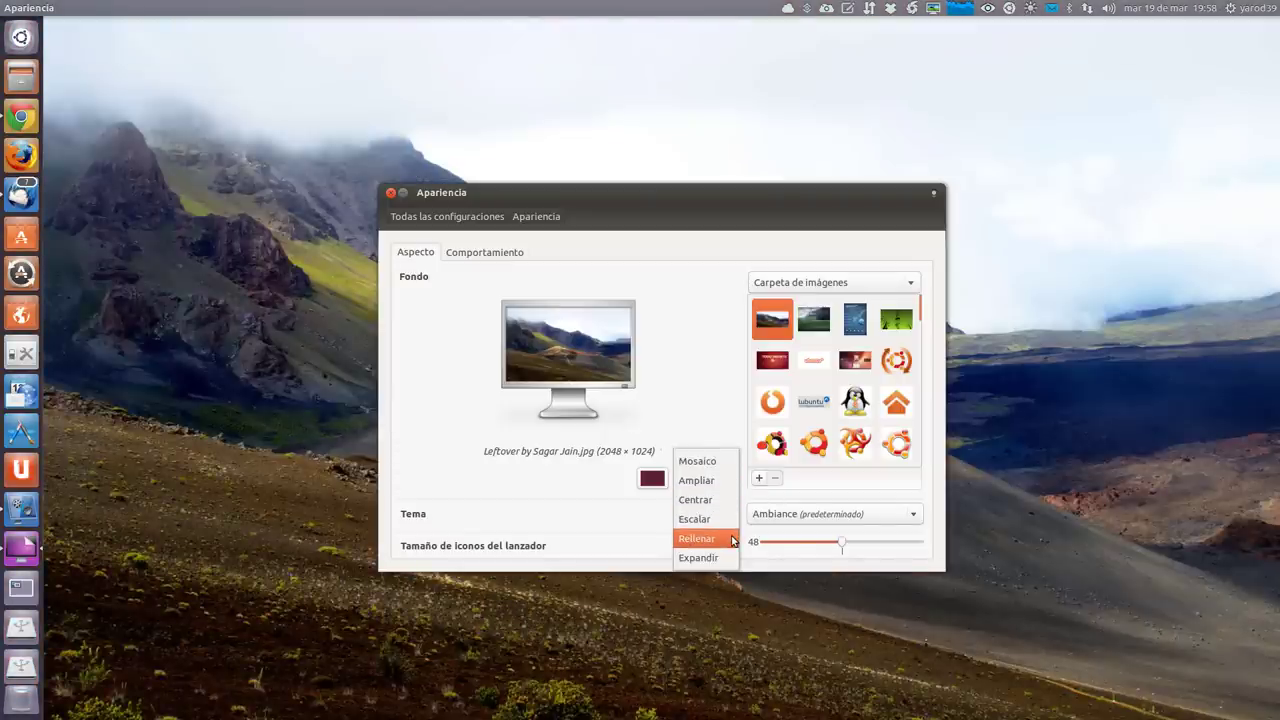
{"action": "left_click", "coordinate": [731, 535]}
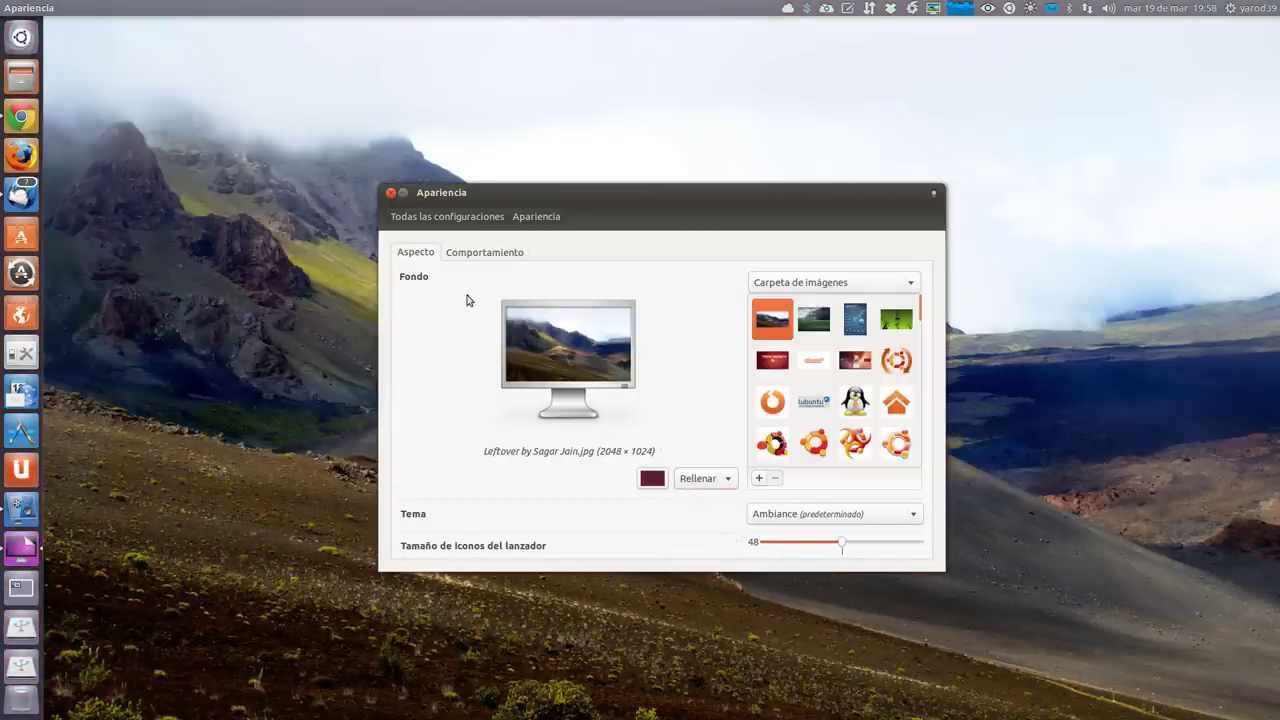
{"action": "left_click", "coordinate": [391, 193]}
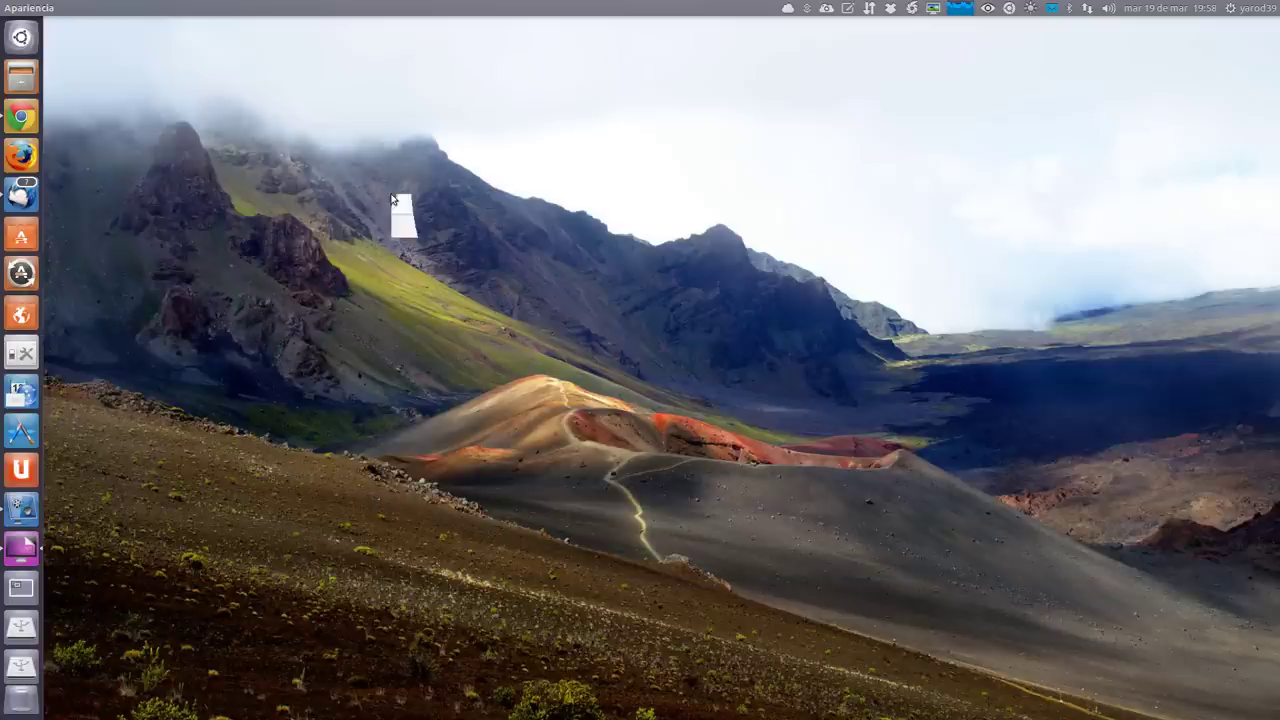
Step: Reopen the desktop background settings and set the Morning Sun on Frost-Covered Leaves image from wallpapers/1304 wallpapers V2 - update as the background
{"action": "right_click", "coordinate": [493, 308]}
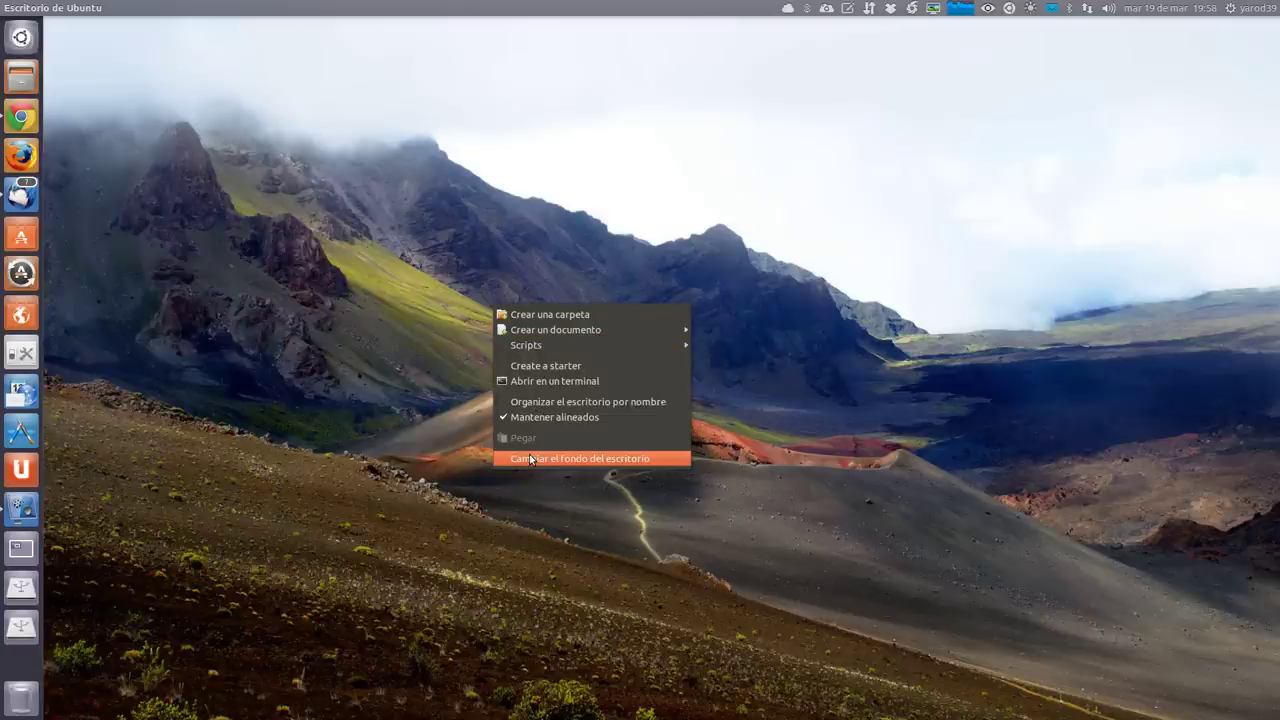
{"action": "left_click", "coordinate": [531, 459]}
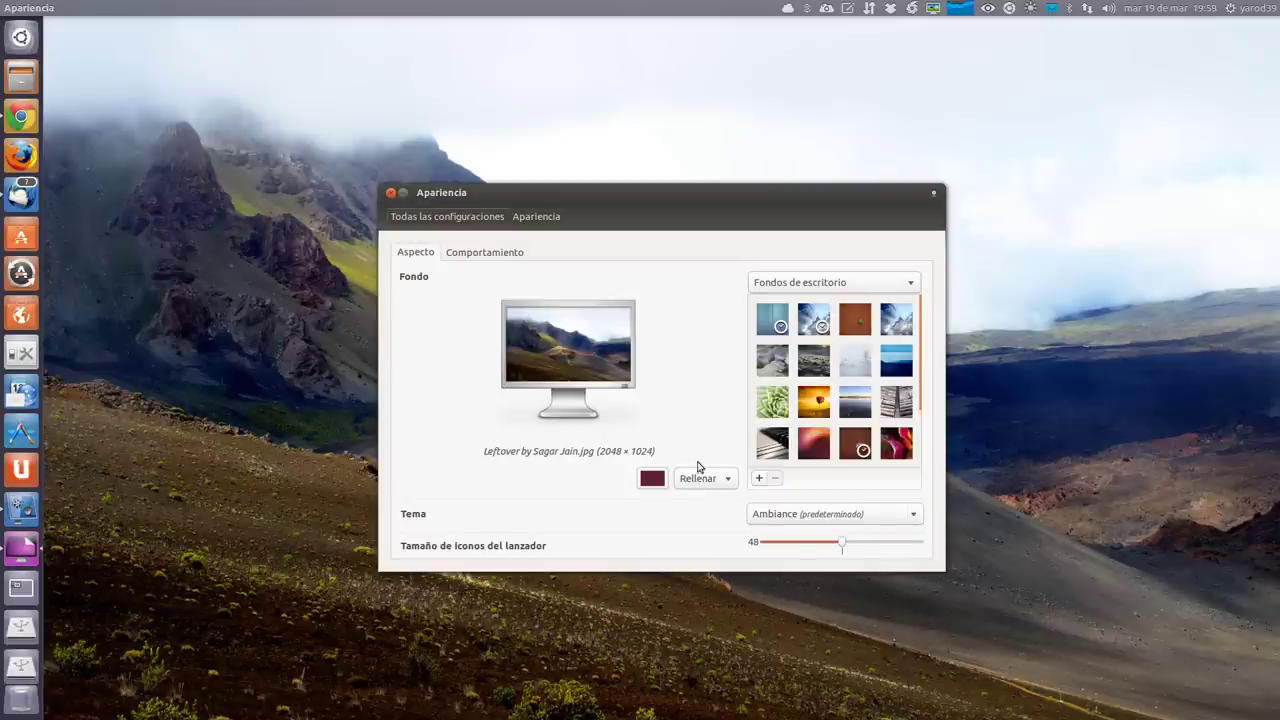
{"action": "left_click", "coordinate": [760, 480]}
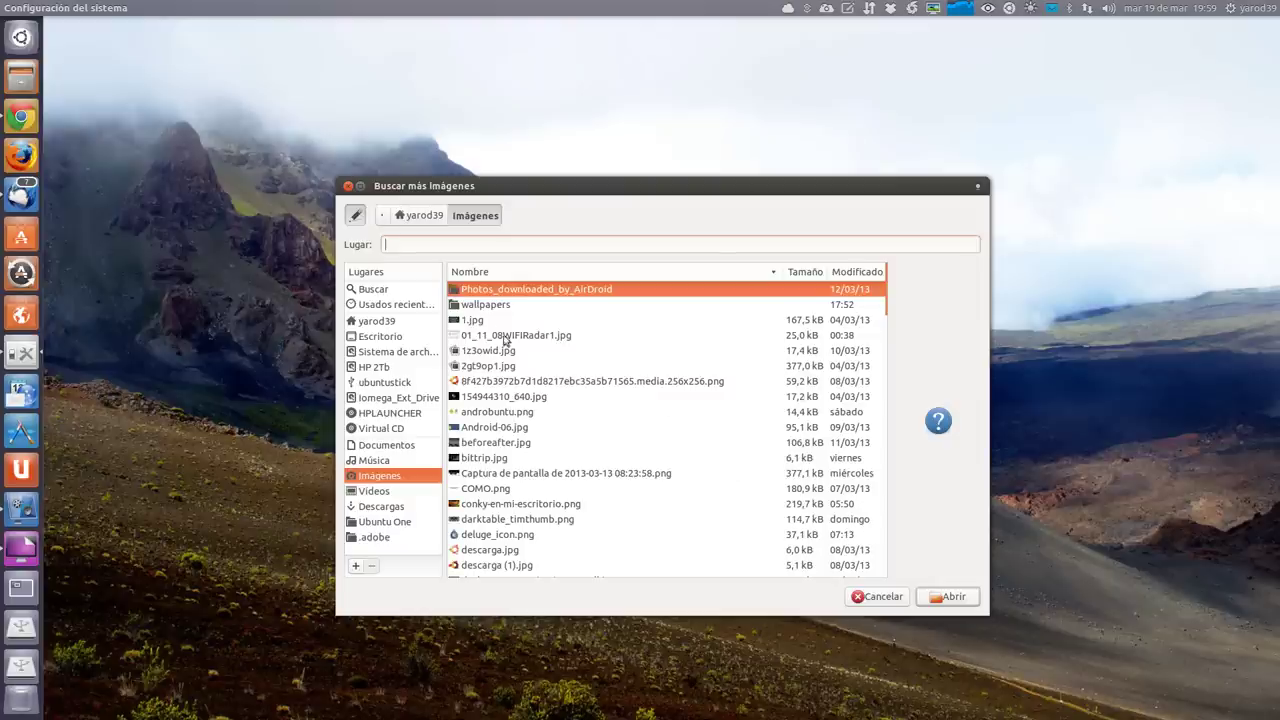
{"action": "double_click", "coordinate": [490, 308]}
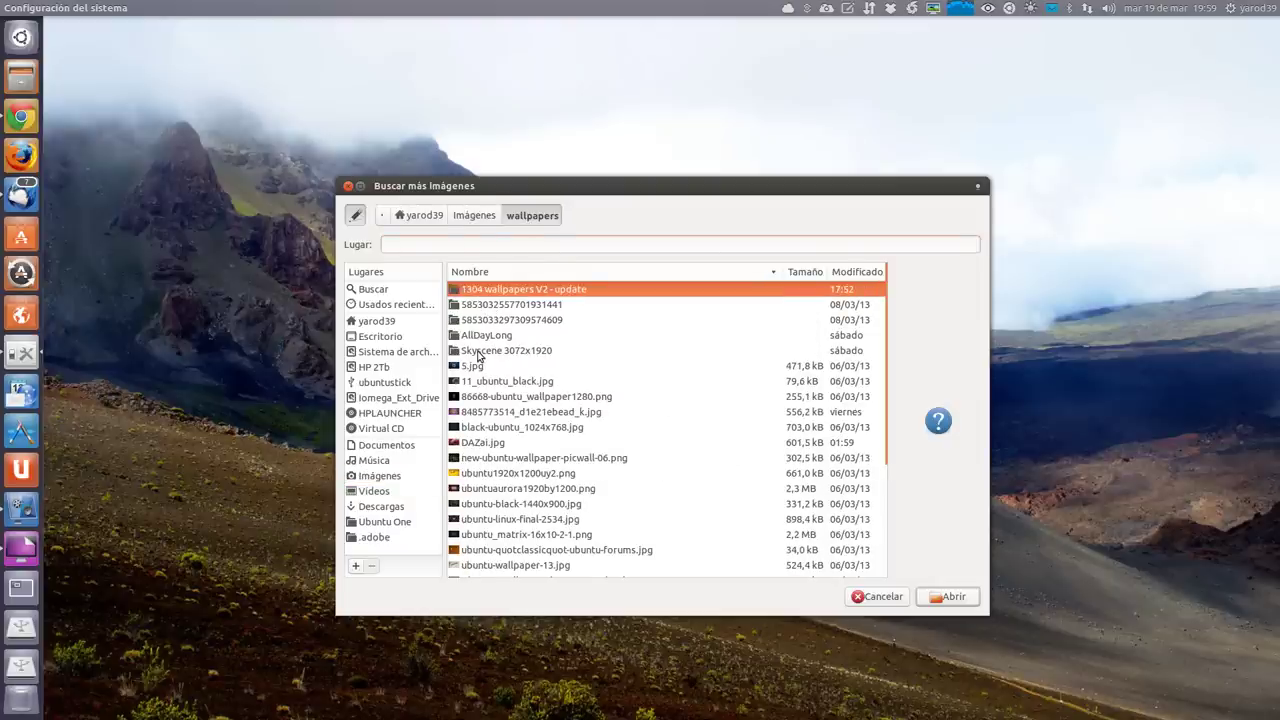
{"action": "double_click", "coordinate": [490, 292]}
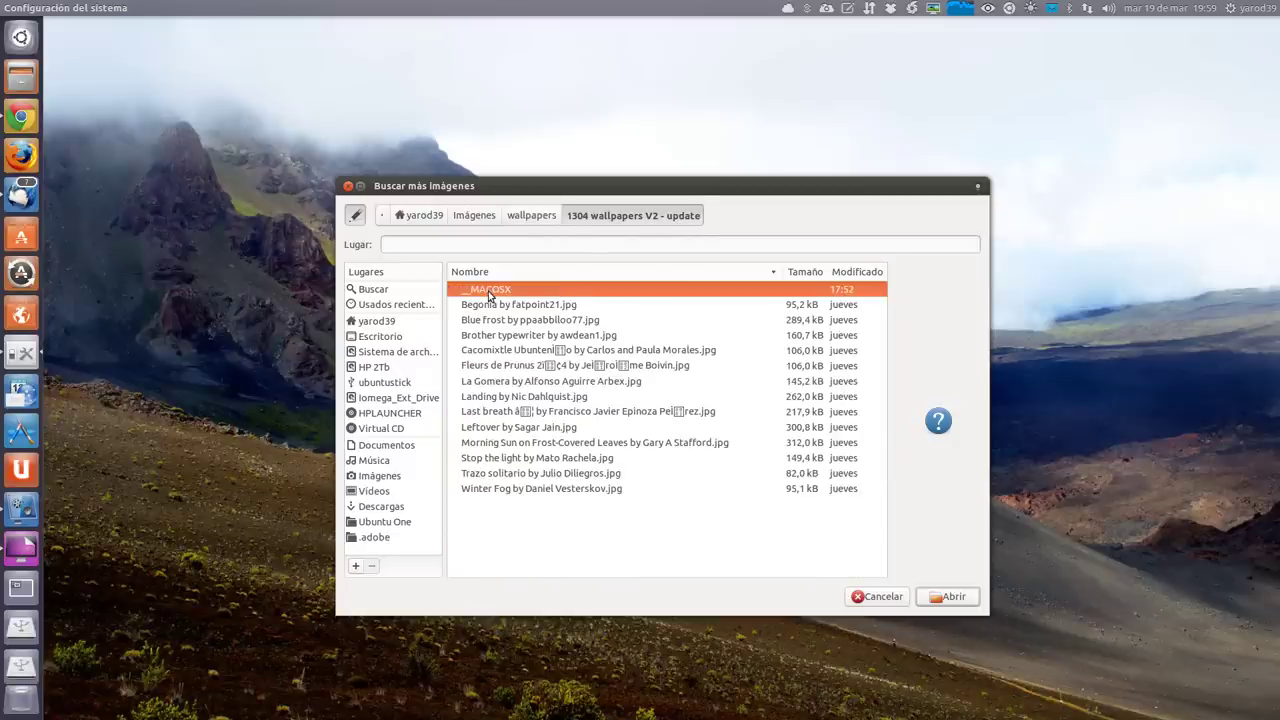
{"action": "double_click", "coordinate": [491, 443]}
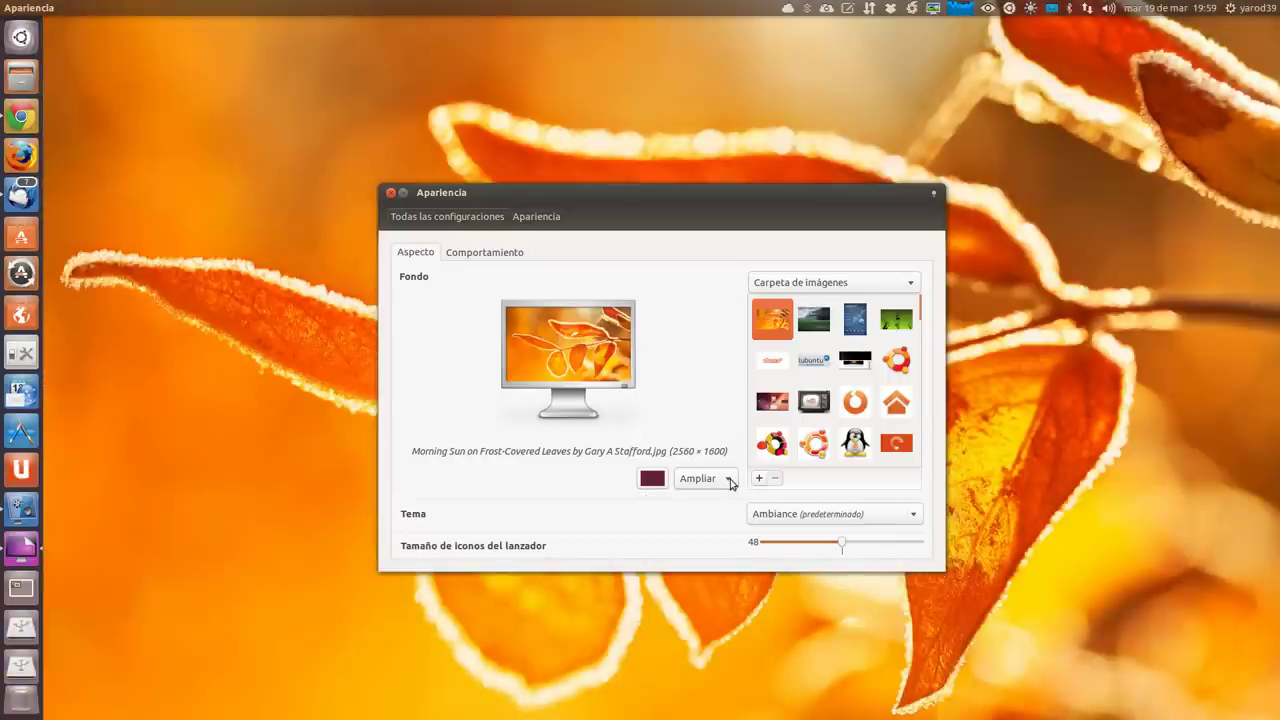
Step: Set the Morning Sun on Frost-Covered Leaves background's placement to Rellenar and close the Apariencia window
{"action": "left_click", "coordinate": [731, 479]}
{"action": "left_click", "coordinate": [720, 538]}
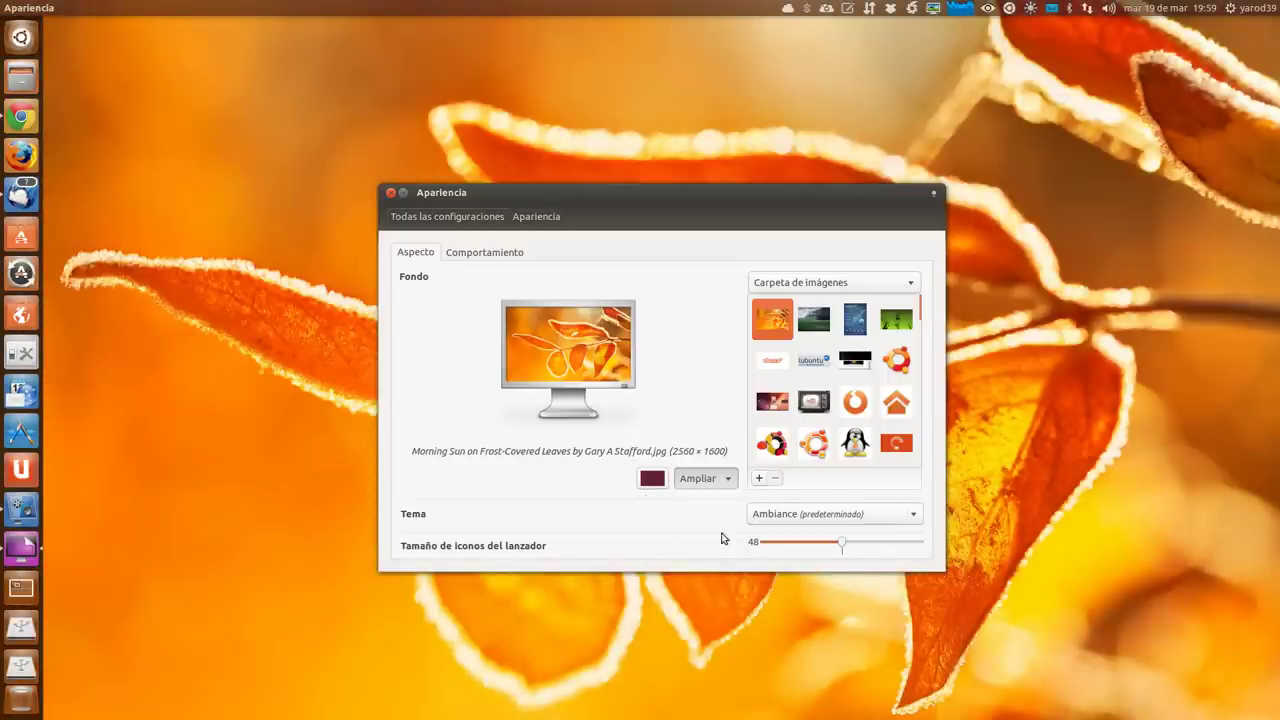
{"action": "left_click", "coordinate": [390, 192]}
Step: Reopen the desktop background settings and set the Stop the light image from wallpapers/1304 wallpapers V2 - update as the background
{"action": "right_click", "coordinate": [446, 281]}
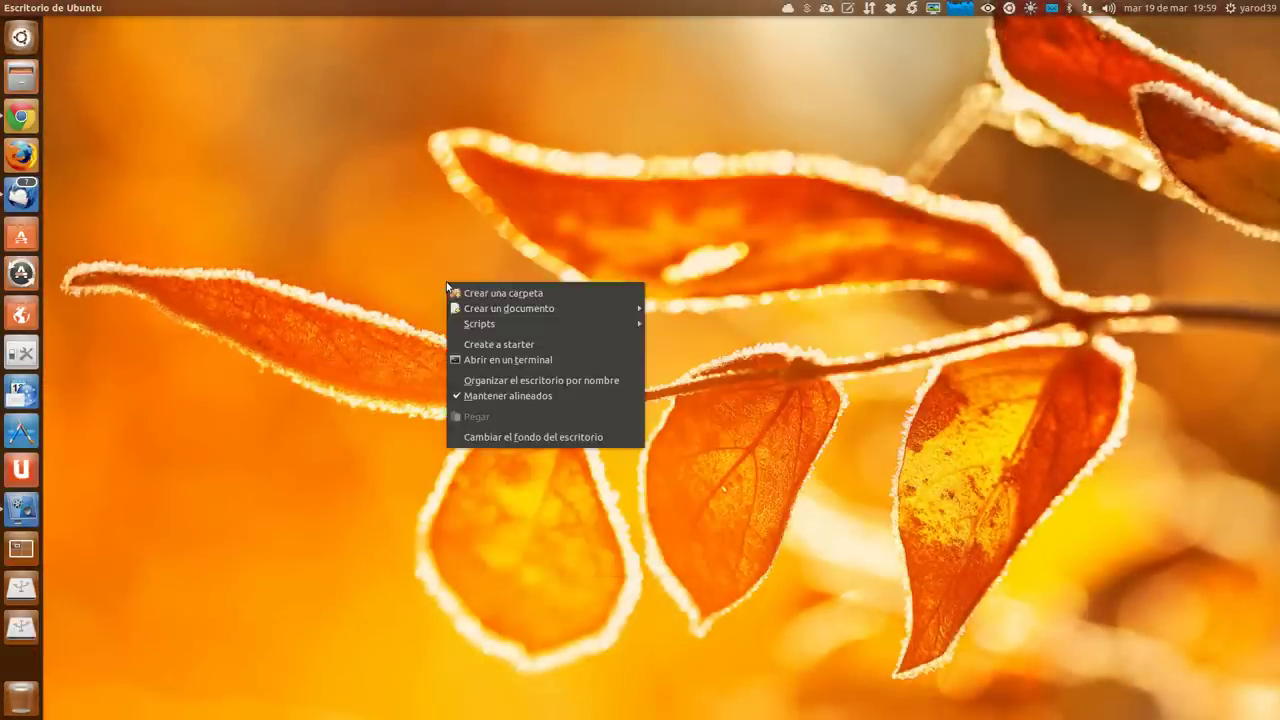
{"action": "left_click", "coordinate": [501, 438]}
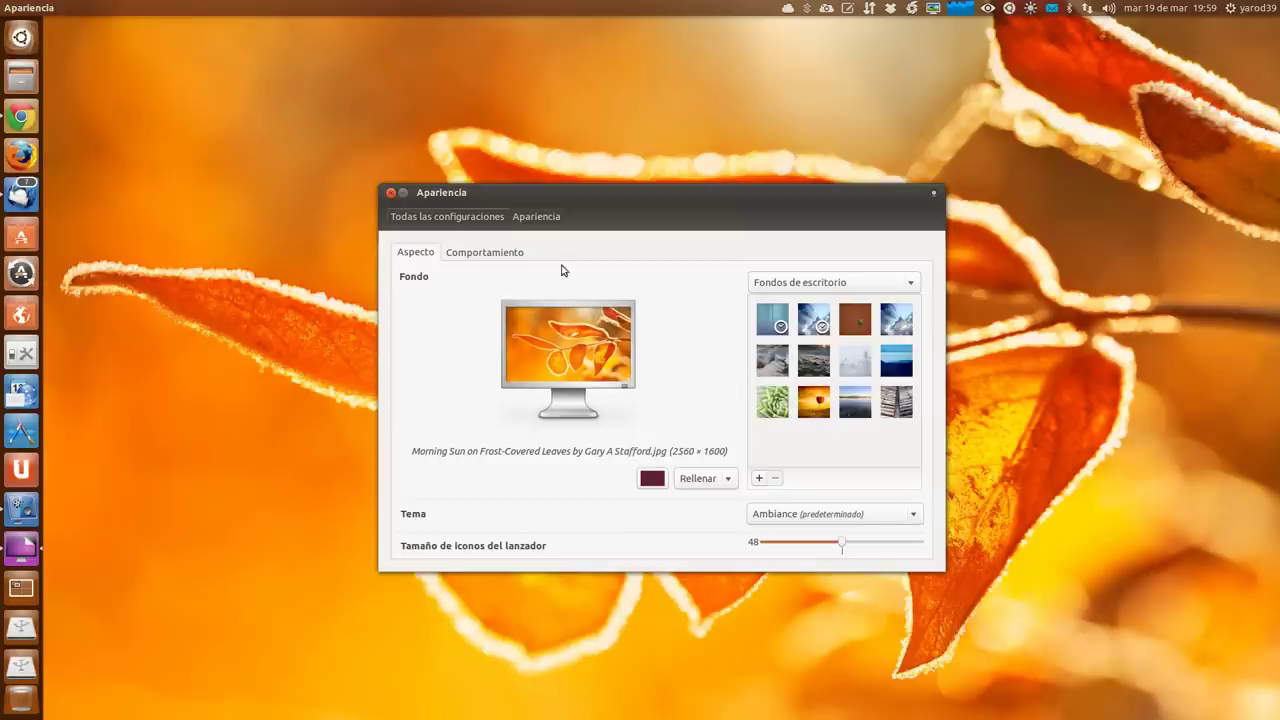
{"action": "left_click", "coordinate": [760, 479]}
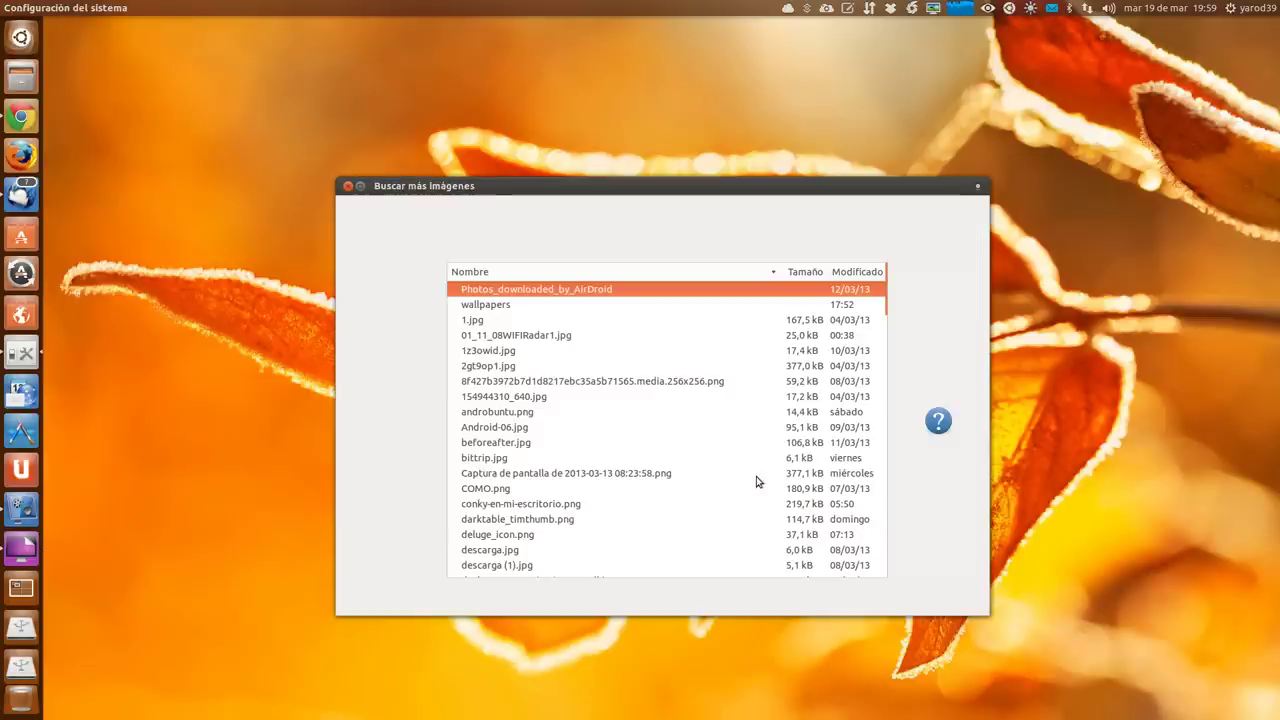
{"action": "double_click", "coordinate": [502, 306]}
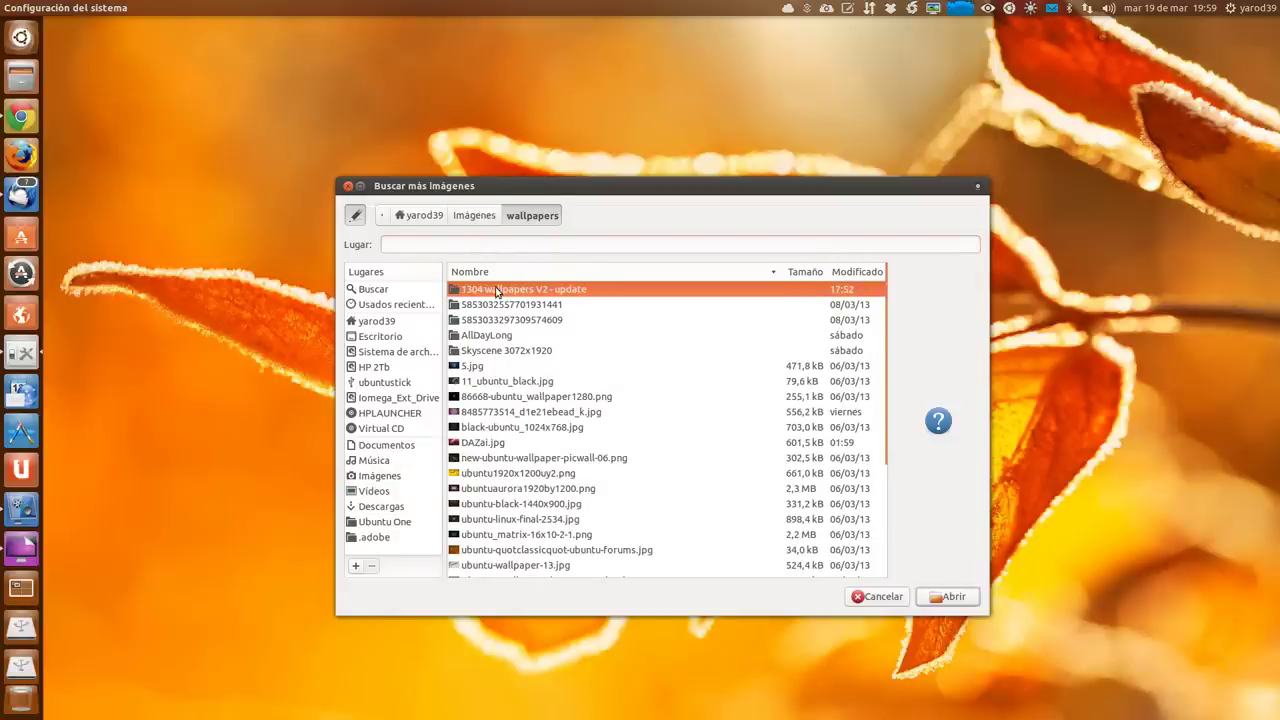
{"action": "double_click", "coordinate": [496, 290]}
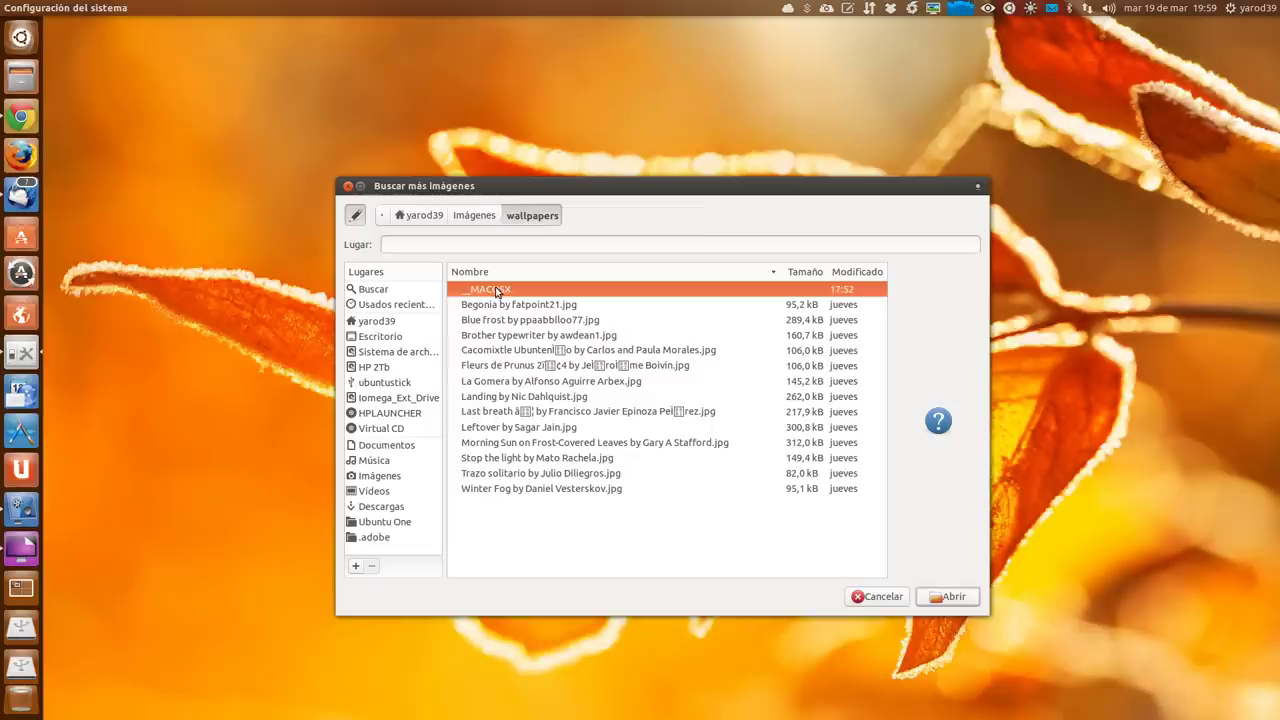
{"action": "double_click", "coordinate": [497, 457]}
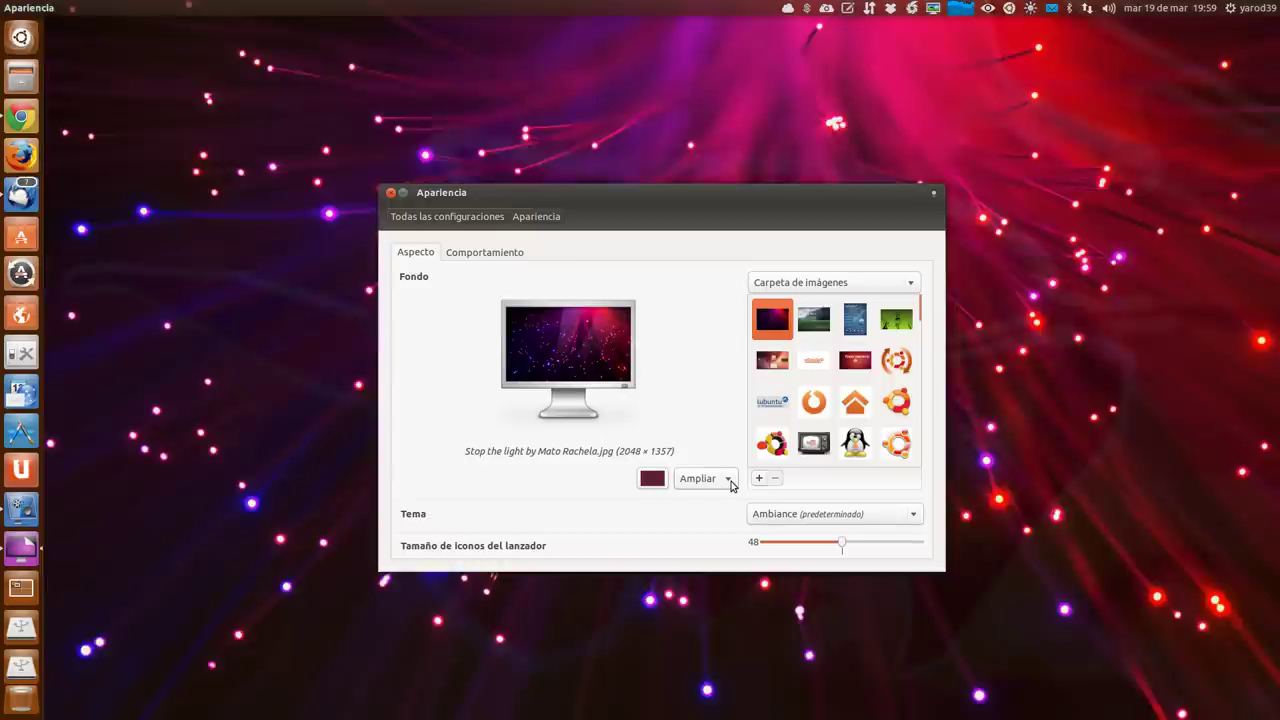
Step: Set the Stop the light background's placement to Rellenar and close the Apariencia window
{"action": "left_click", "coordinate": [733, 481]}
{"action": "left_click", "coordinate": [726, 538]}
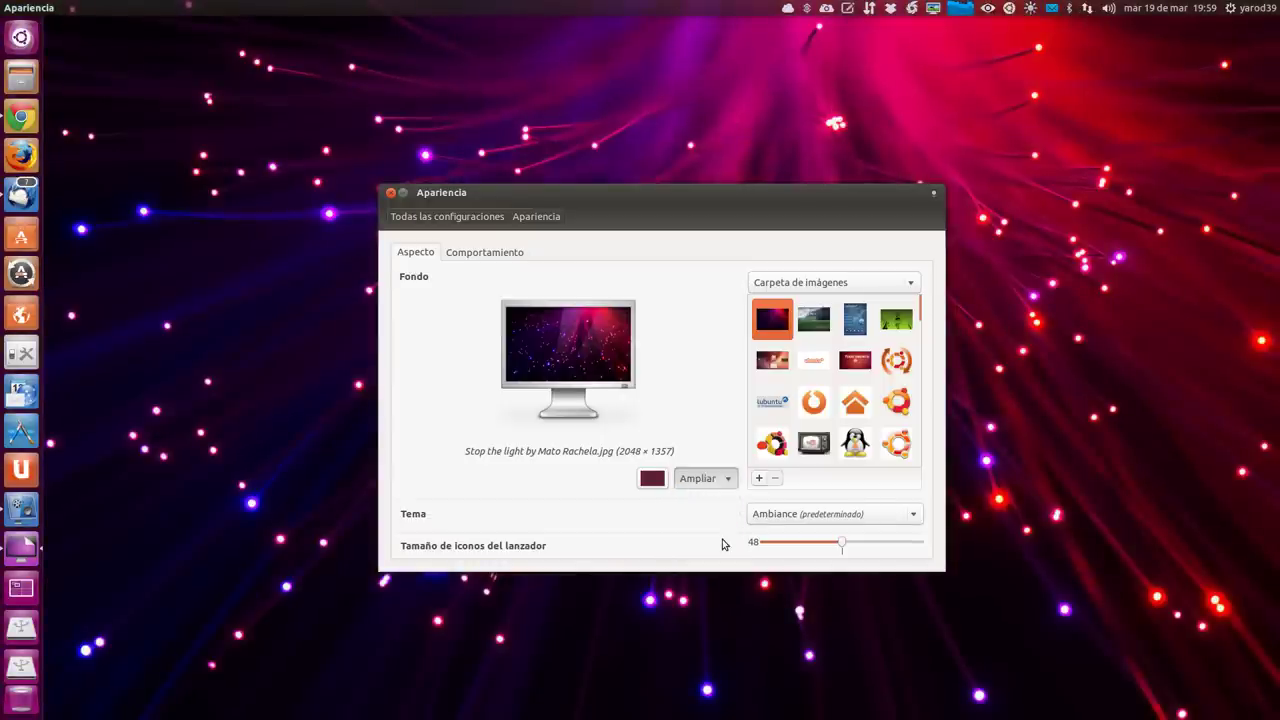
{"action": "left_click", "coordinate": [391, 194]}
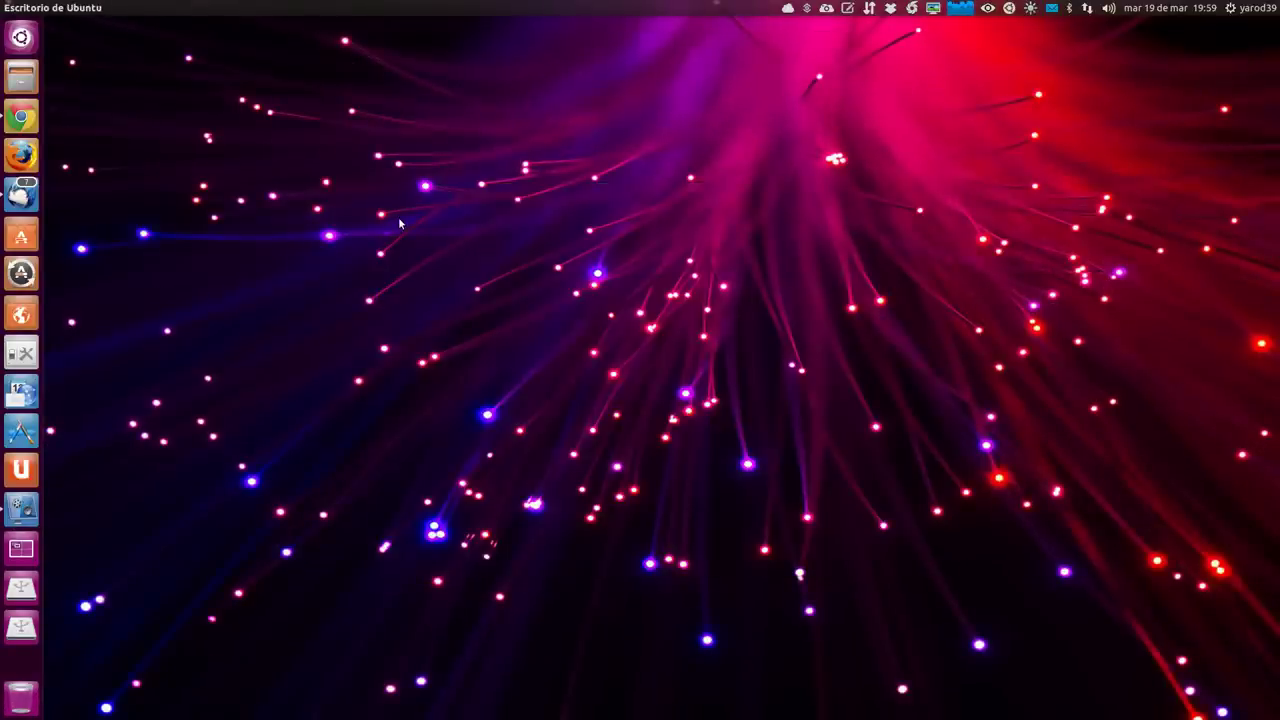
Step: Reopen the desktop background settings and set the Trazo solitario image from wallpapers/1304 wallpapers V2 - update as the background
{"action": "right_click", "coordinate": [481, 236]}
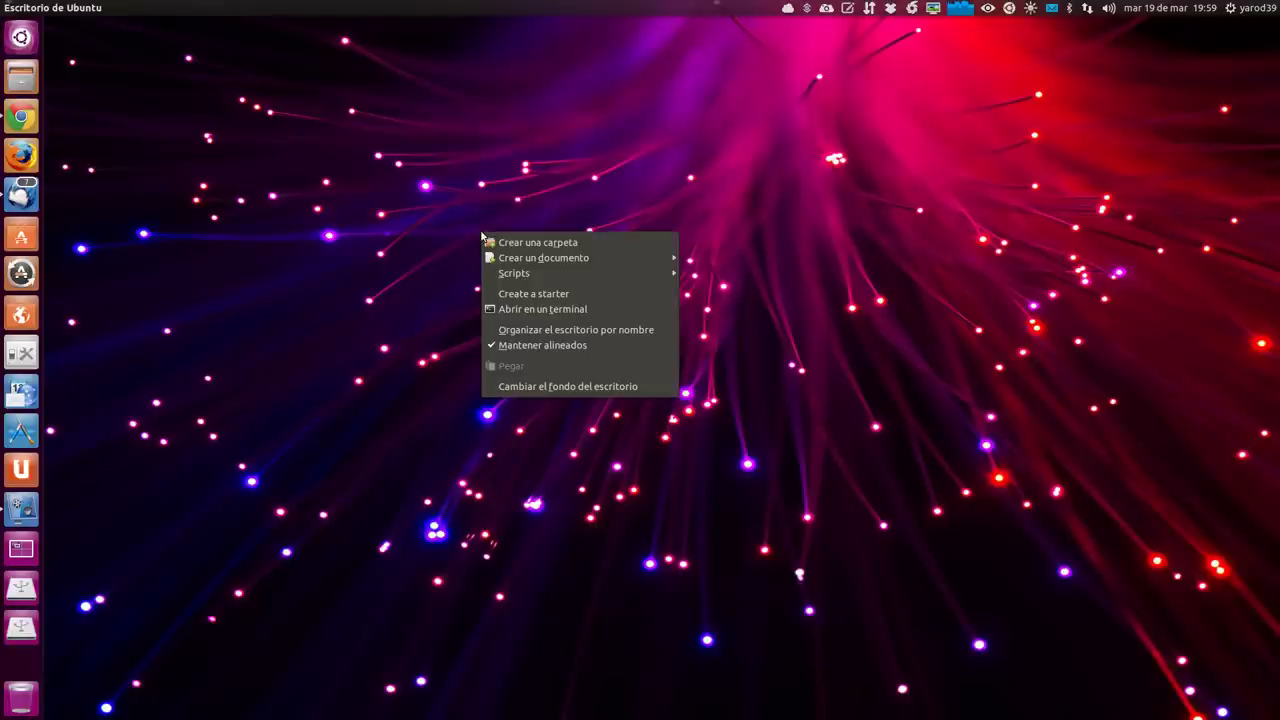
{"action": "left_click", "coordinate": [526, 388]}
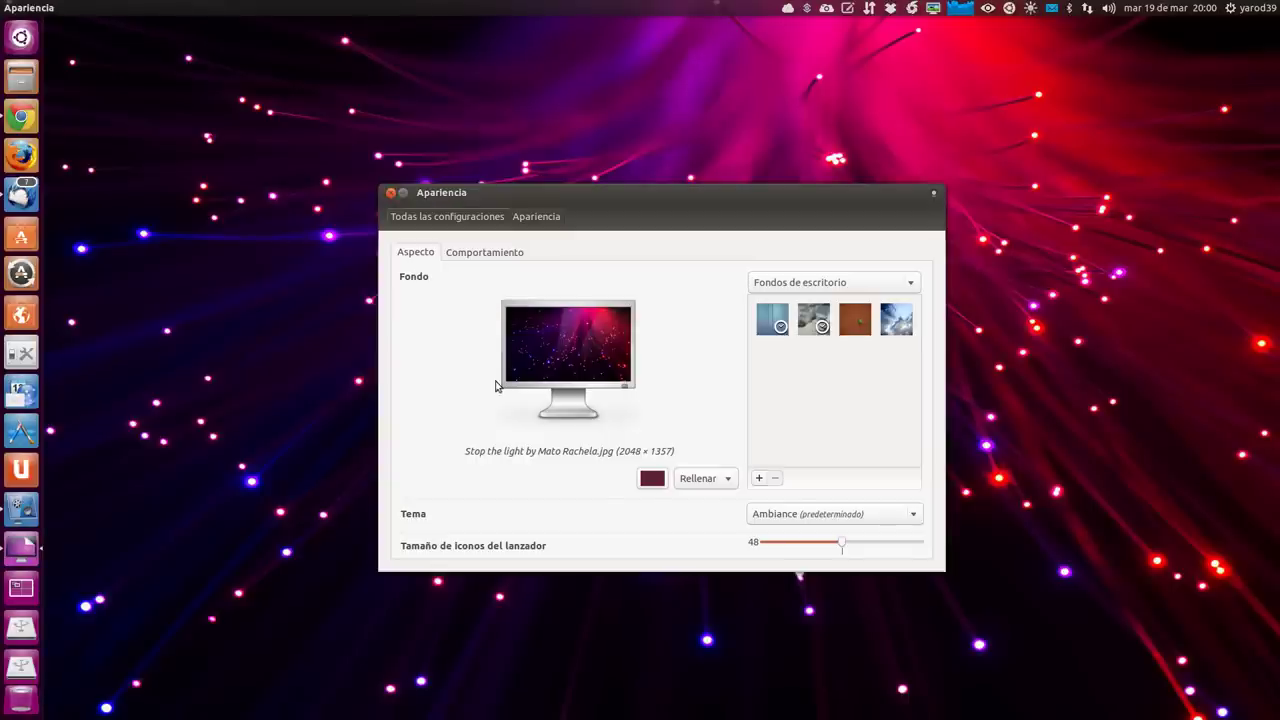
{"action": "left_click", "coordinate": [760, 480]}
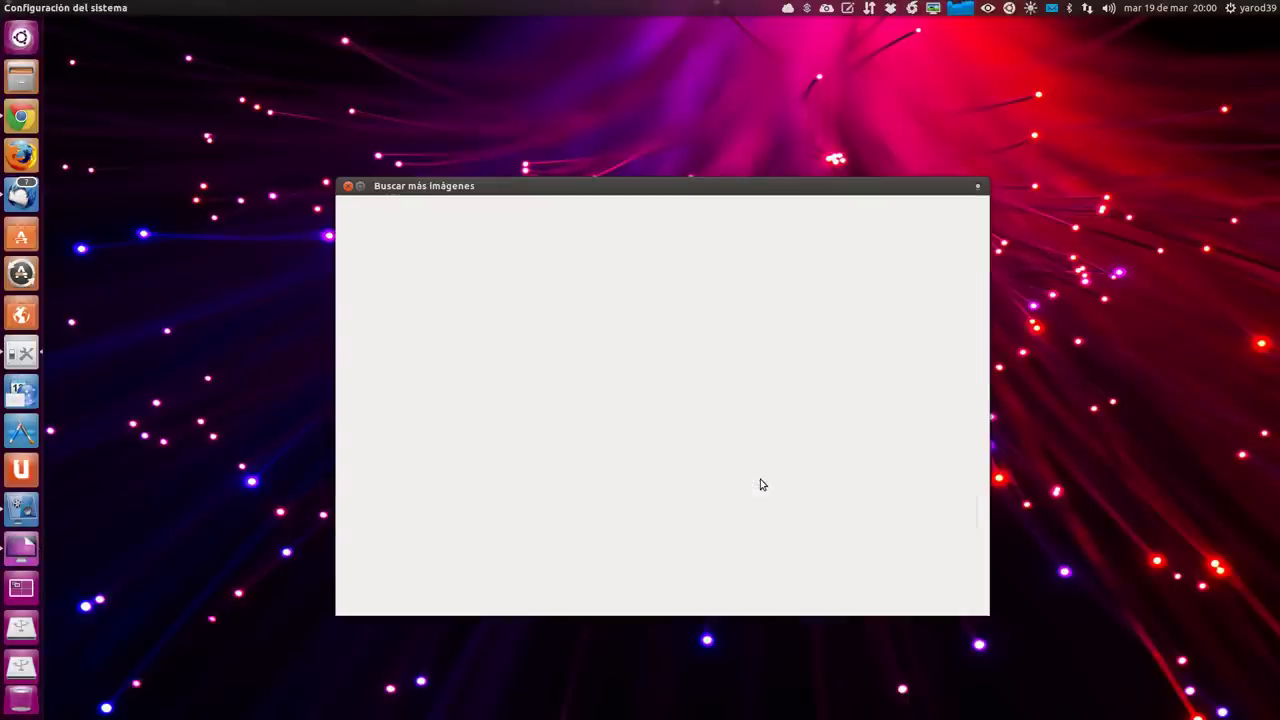
{"action": "double_click", "coordinate": [520, 308]}
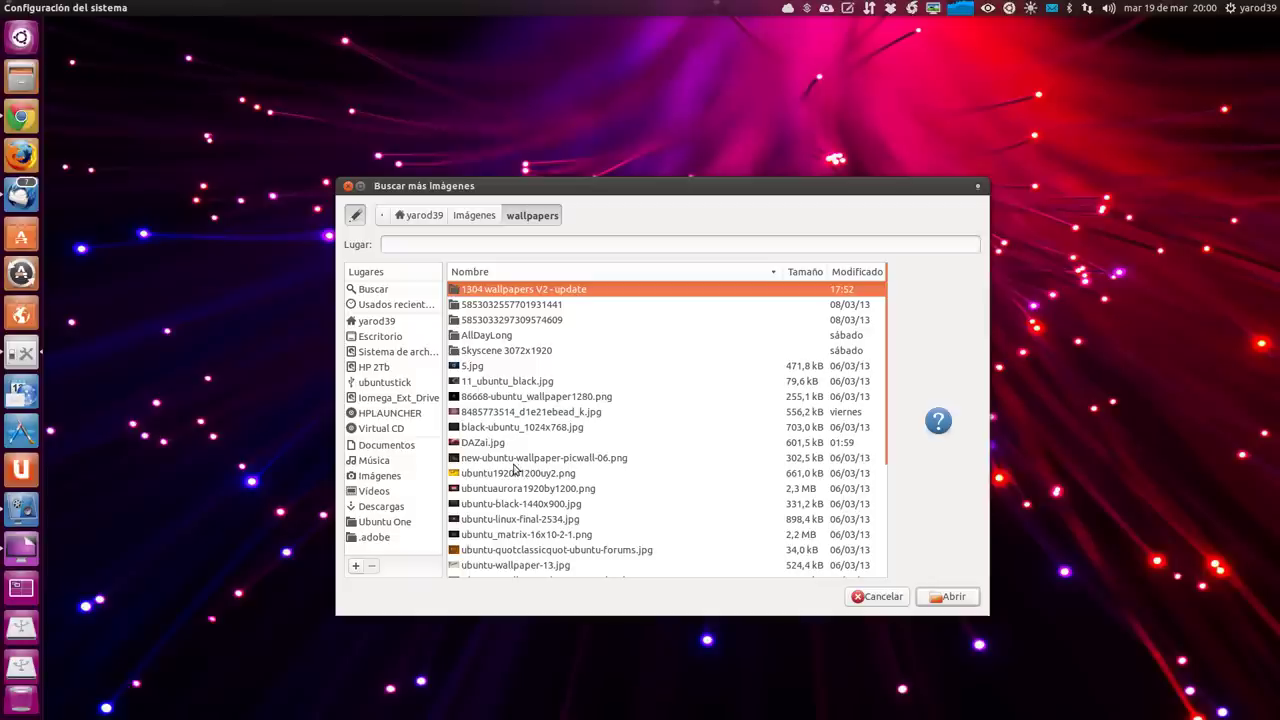
{"action": "double_click", "coordinate": [492, 351]}
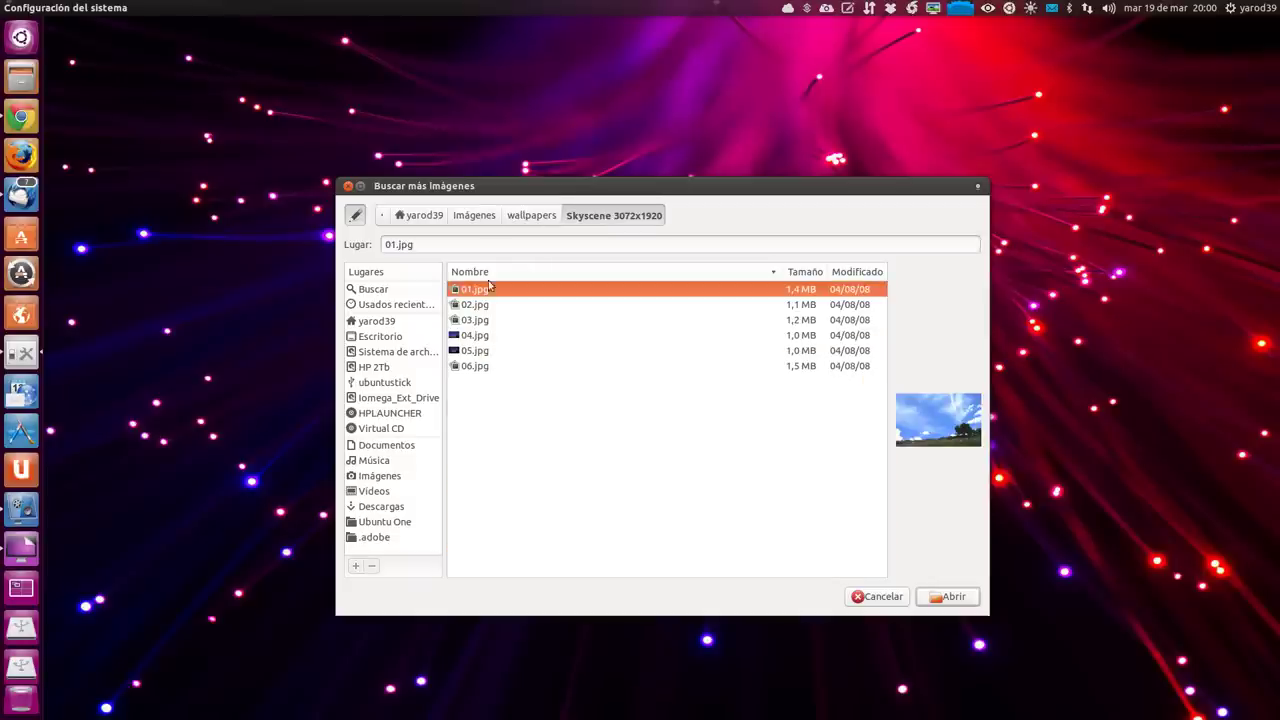
{"action": "left_click", "coordinate": [527, 215]}
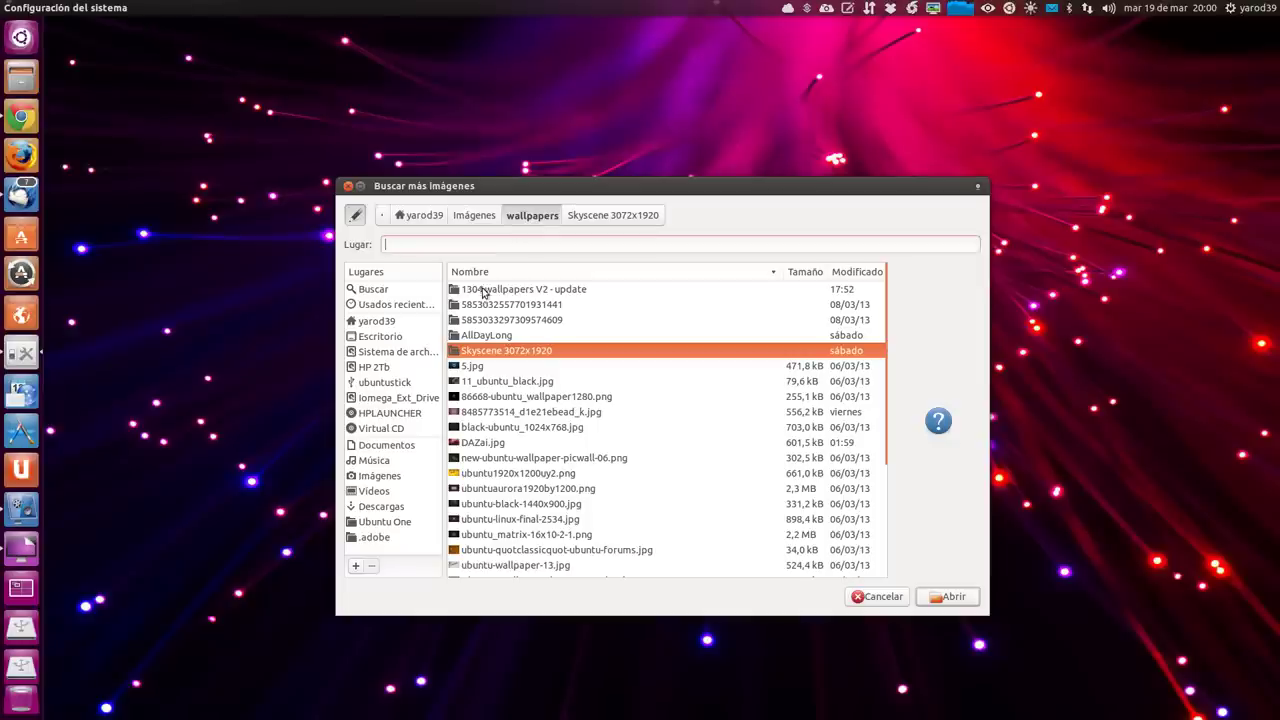
{"action": "double_click", "coordinate": [485, 290]}
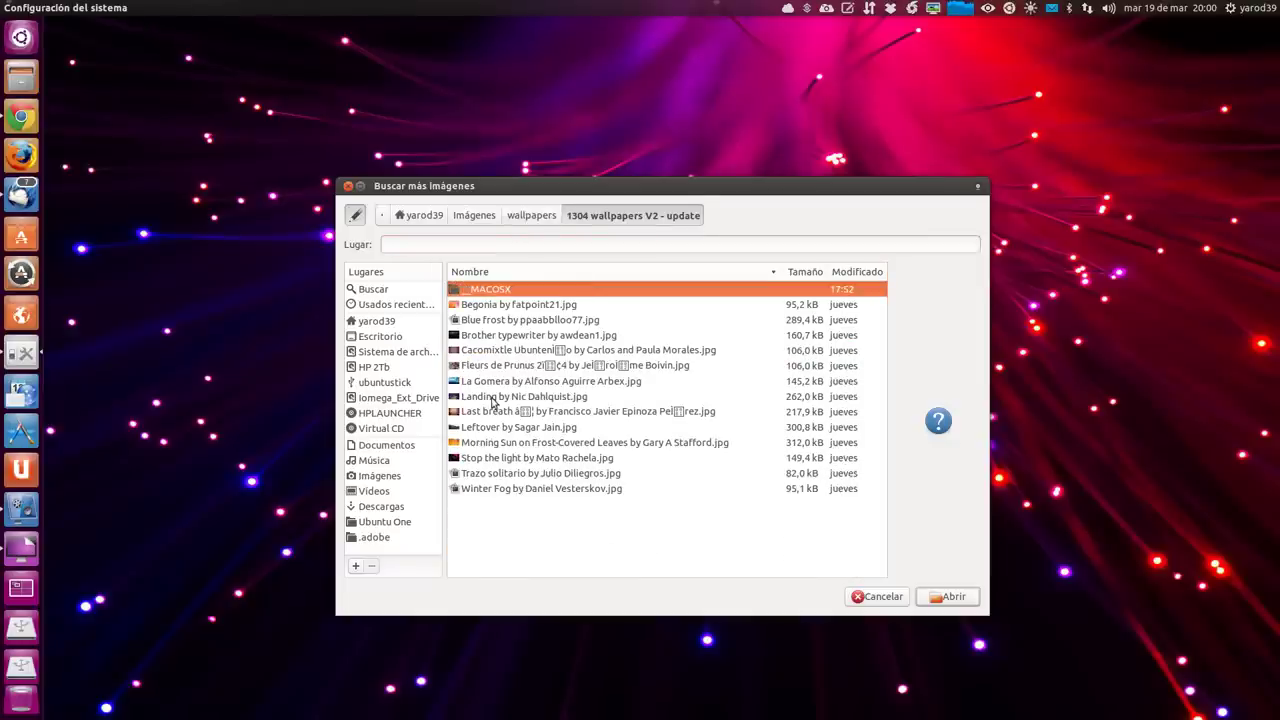
{"action": "double_click", "coordinate": [500, 473]}
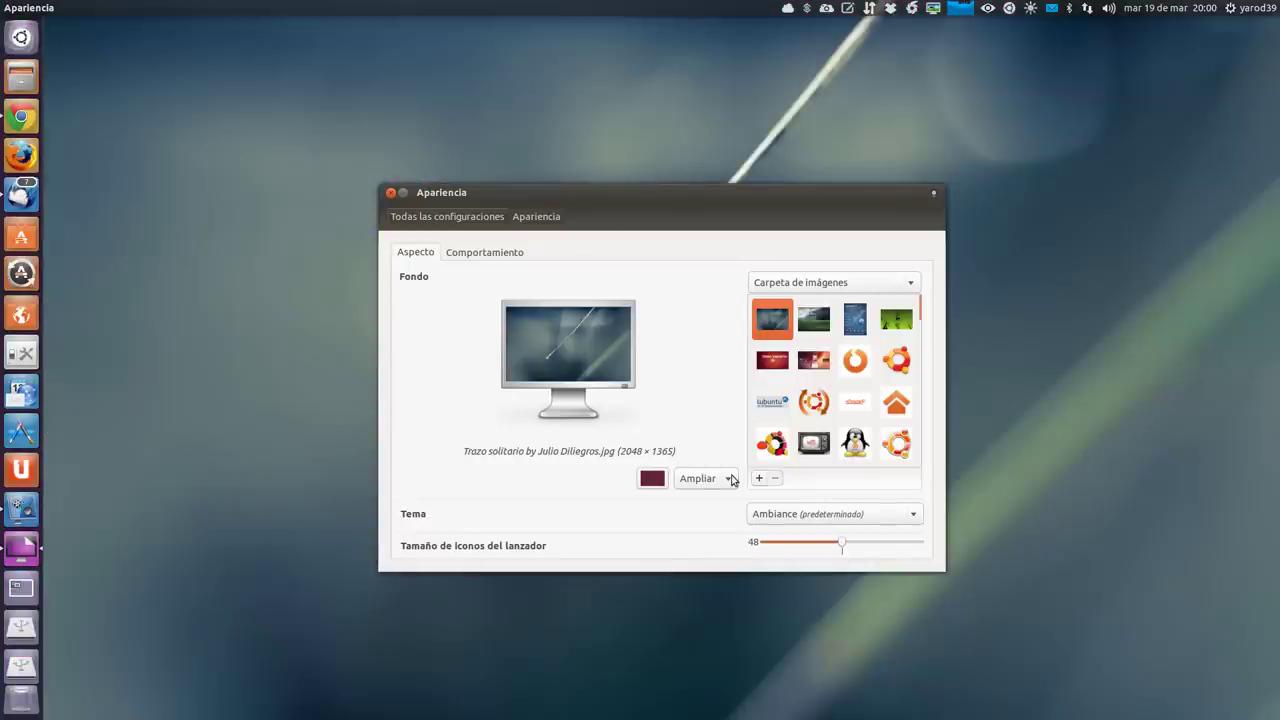
Step: Set the Trazo solitario background's placement to Rellenar and close the Apariencia window
{"action": "left_click", "coordinate": [726, 479]}
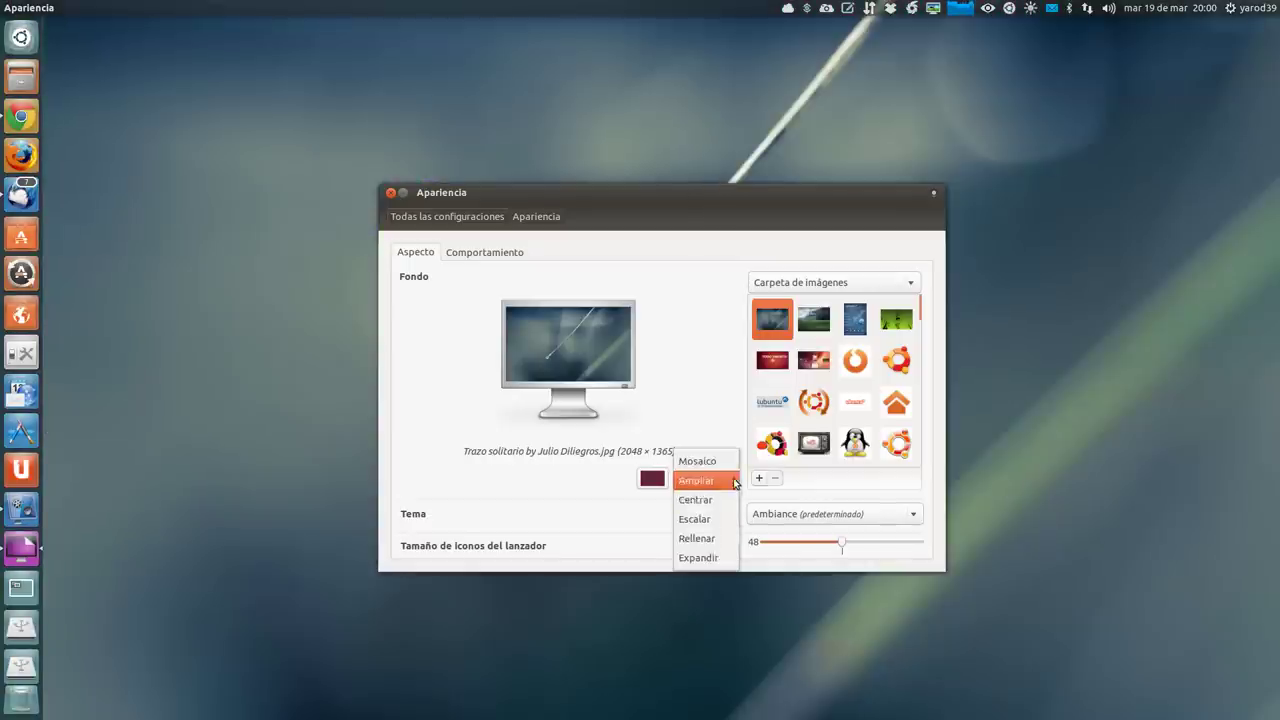
{"action": "left_click", "coordinate": [727, 539]}
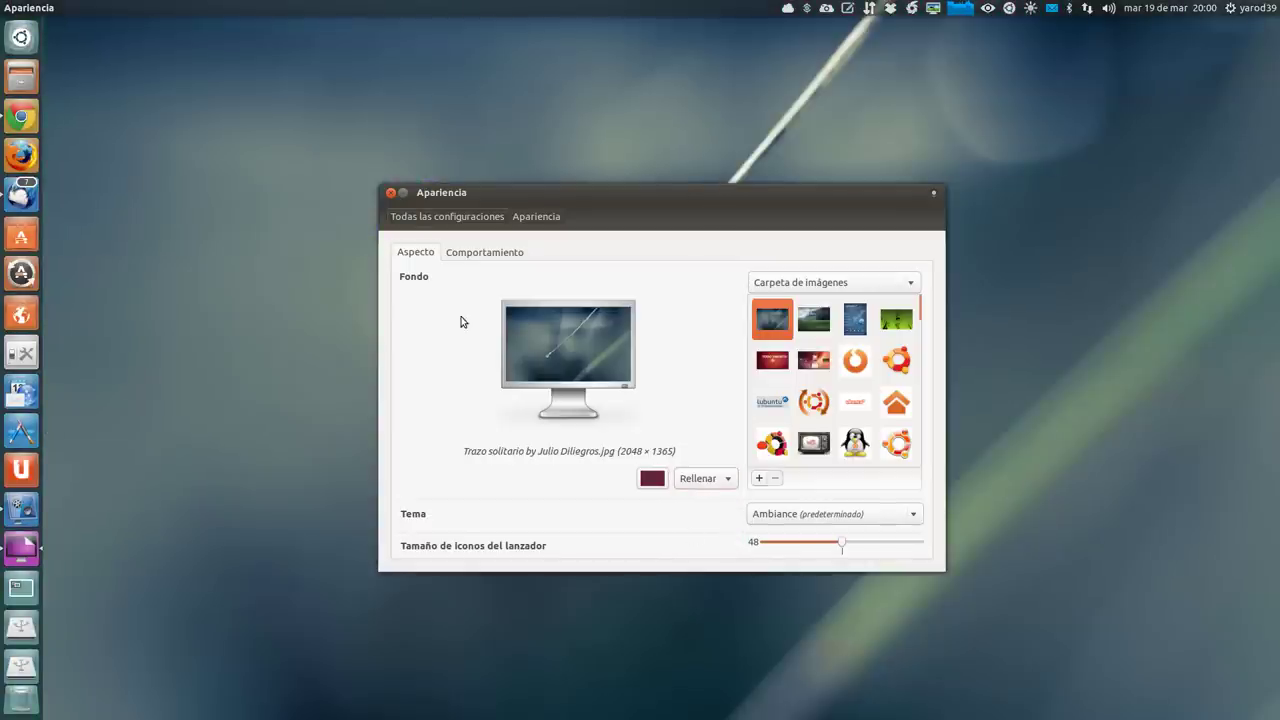
{"action": "left_click", "coordinate": [391, 193]}
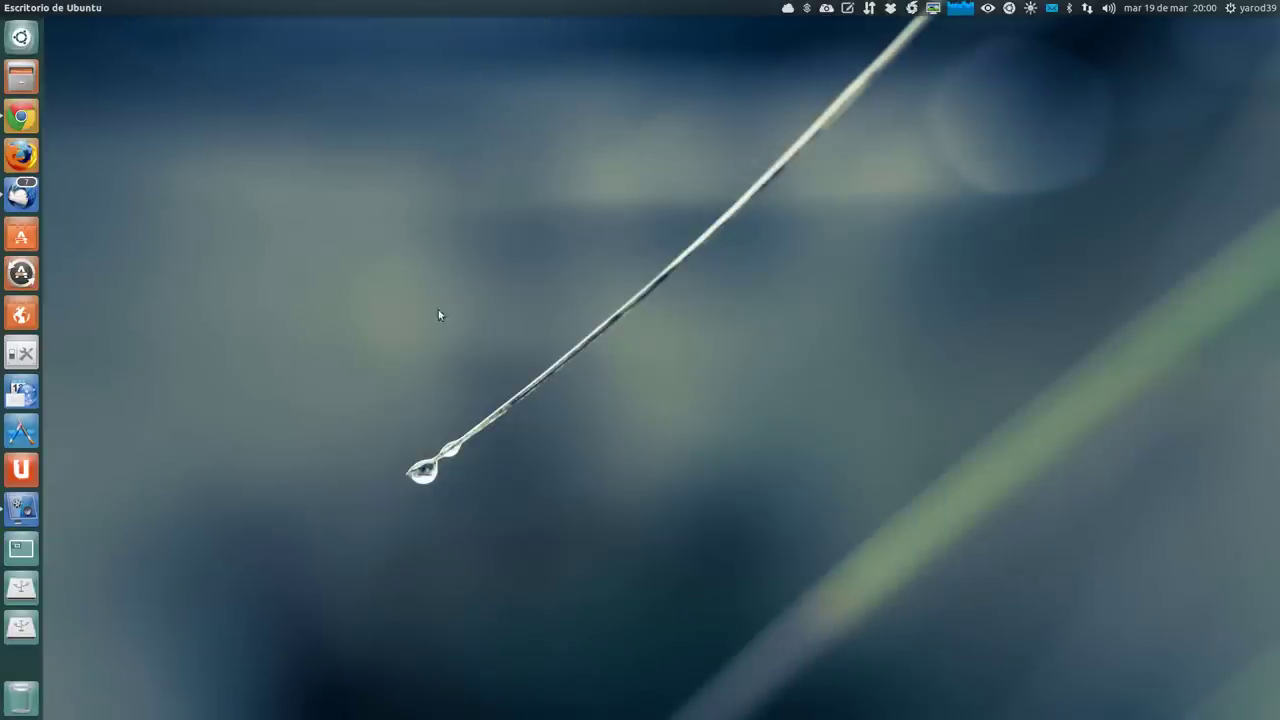
Step: Reopen the desktop background settings and set the Winter Fog image from wallpapers/1304 wallpapers V2 - update as the background
{"action": "right_click", "coordinate": [525, 286]}
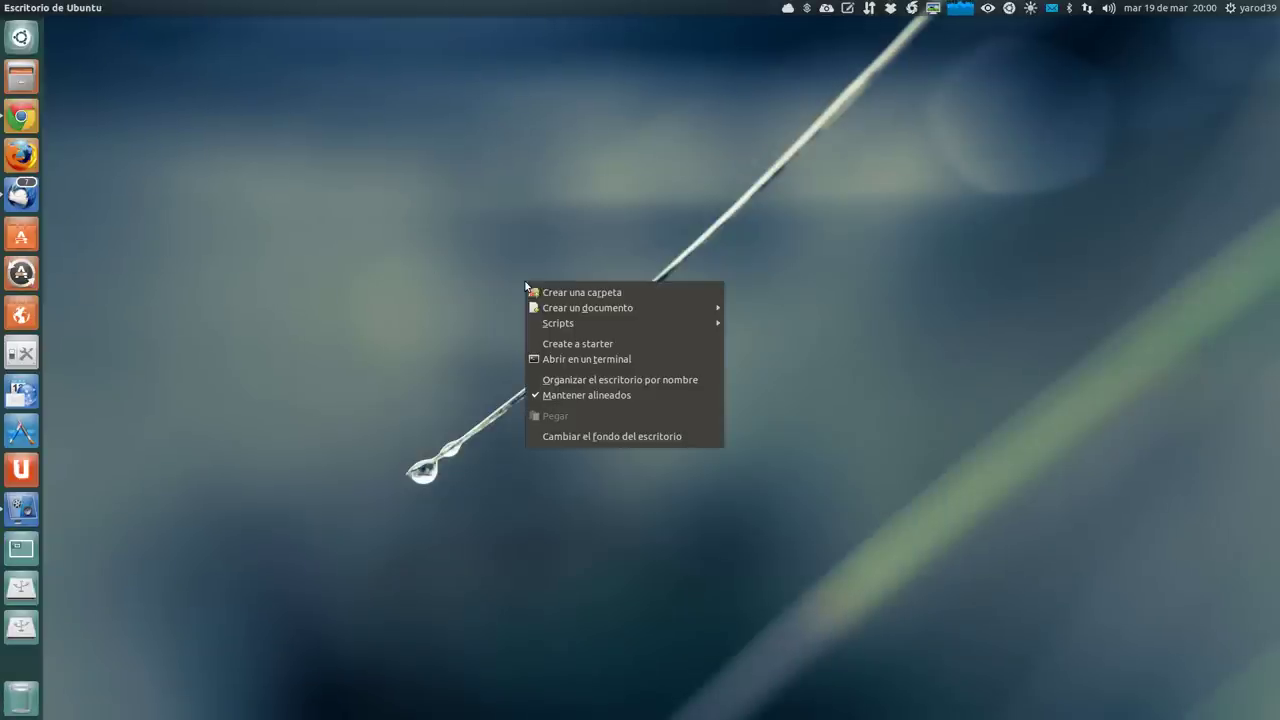
{"action": "left_click", "coordinate": [570, 439]}
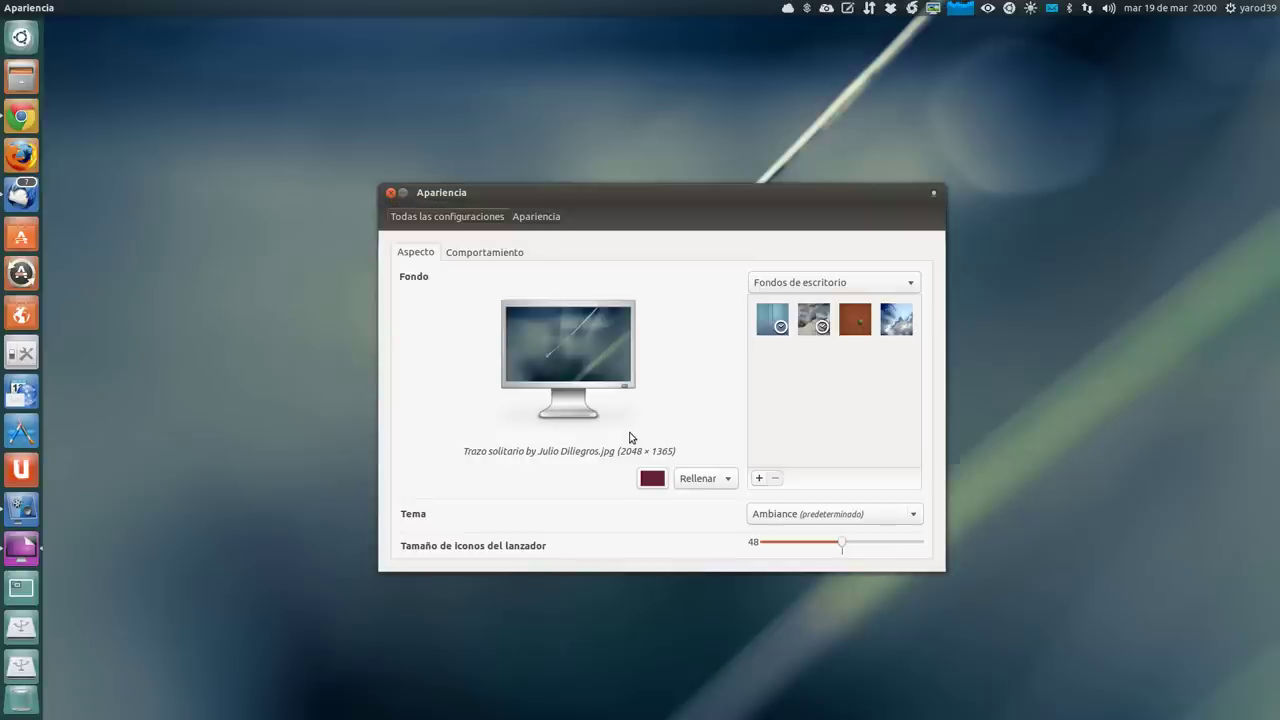
{"action": "left_click", "coordinate": [757, 480]}
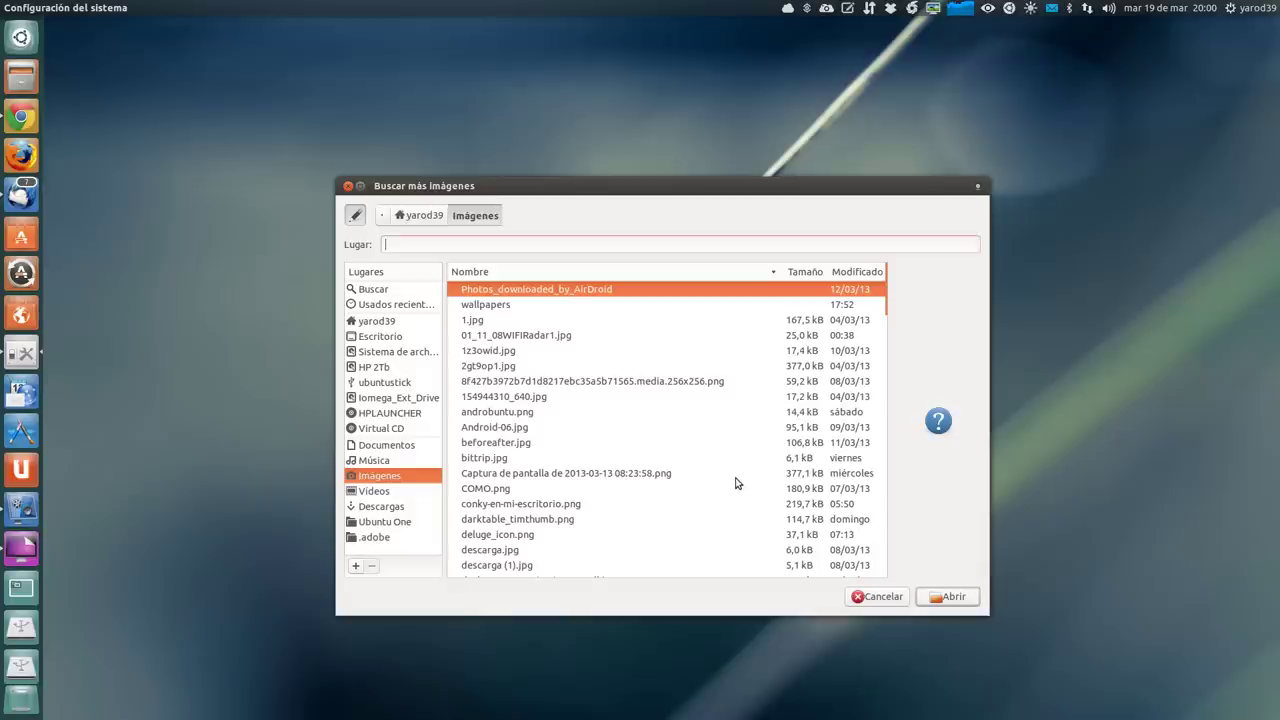
{"action": "double_click", "coordinate": [503, 308]}
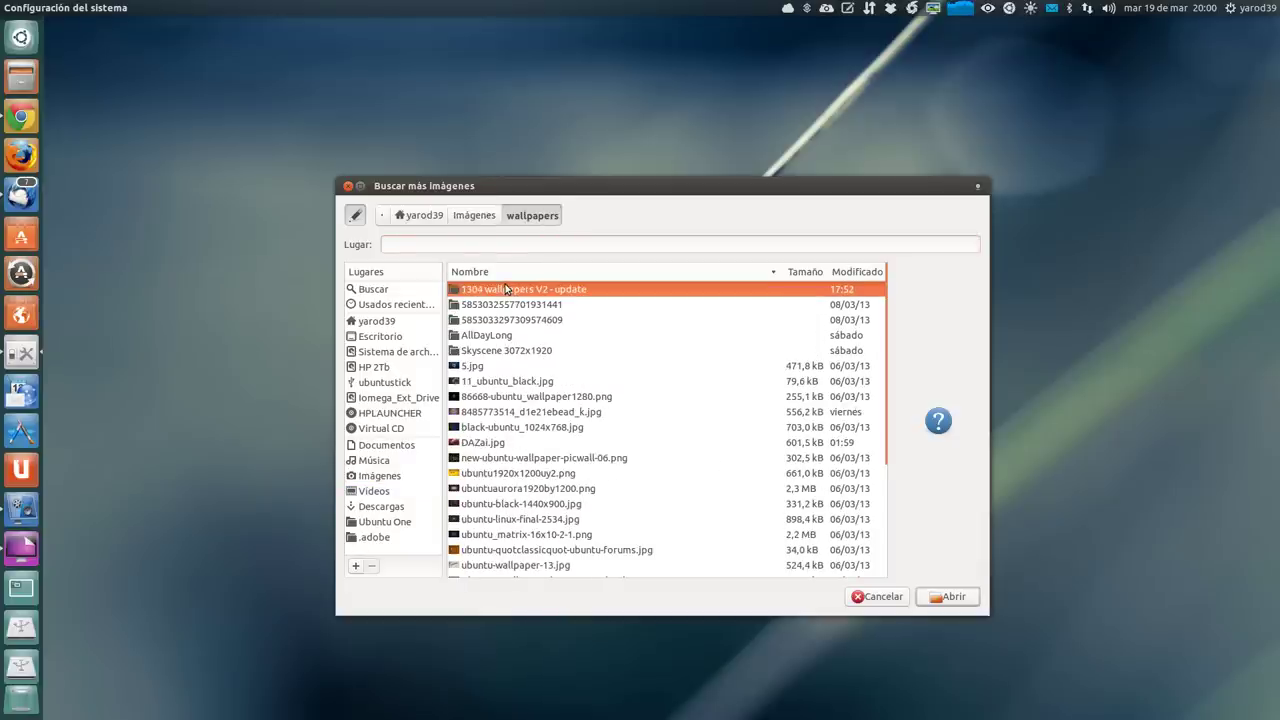
{"action": "double_click", "coordinate": [506, 289]}
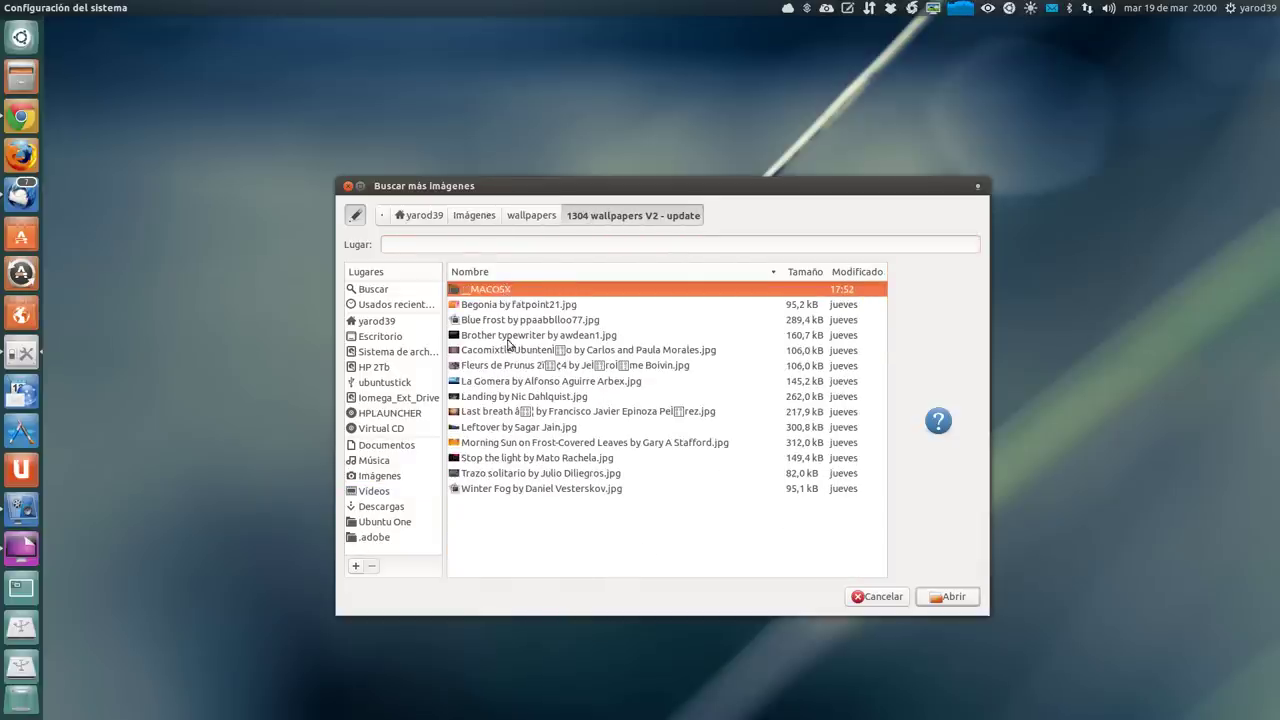
{"action": "double_click", "coordinate": [506, 486]}
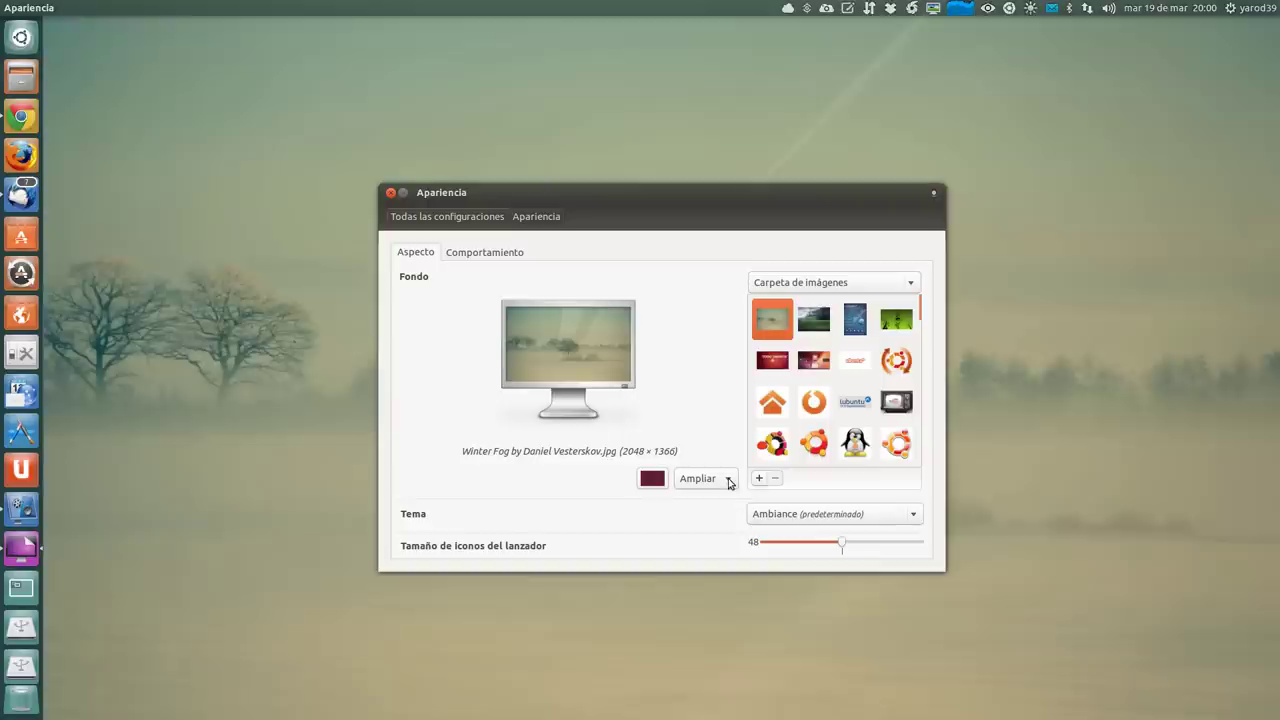
Step: Set the Winter Fog background's placement to Rellenar and close the Apariencia window
{"action": "left_click", "coordinate": [728, 480]}
{"action": "left_click", "coordinate": [728, 538]}
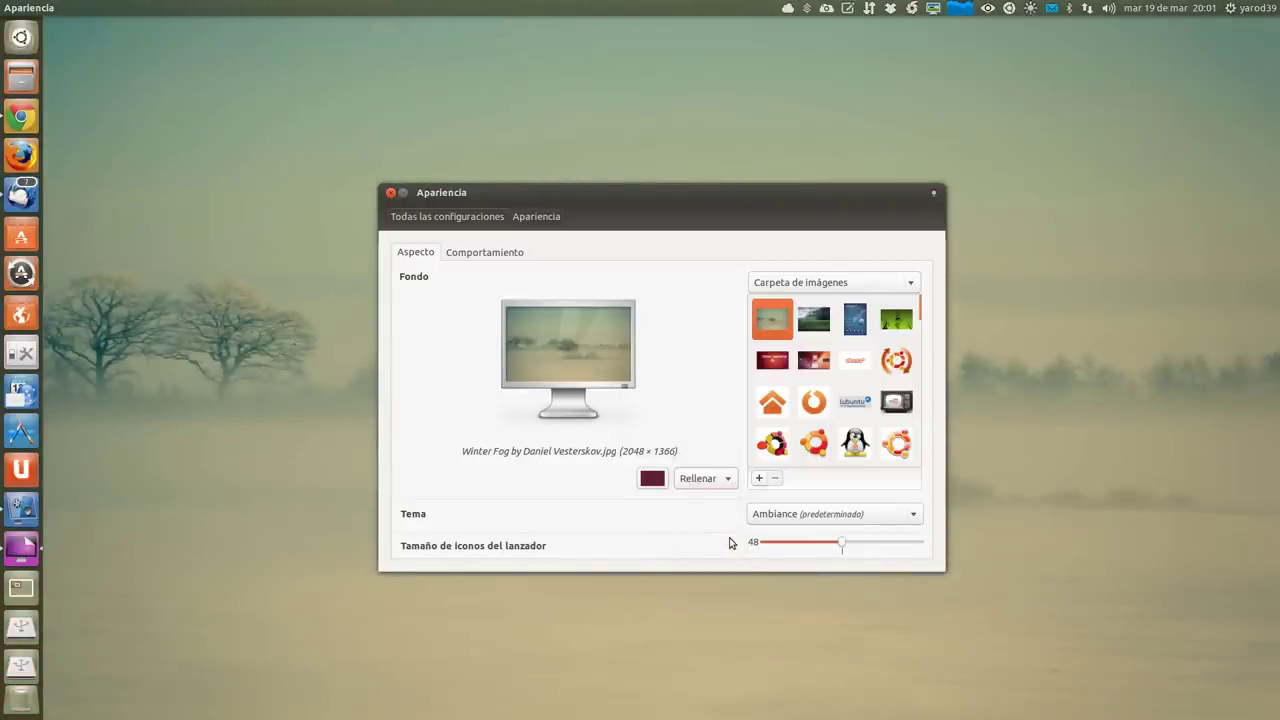
{"action": "left_click", "coordinate": [390, 193]}
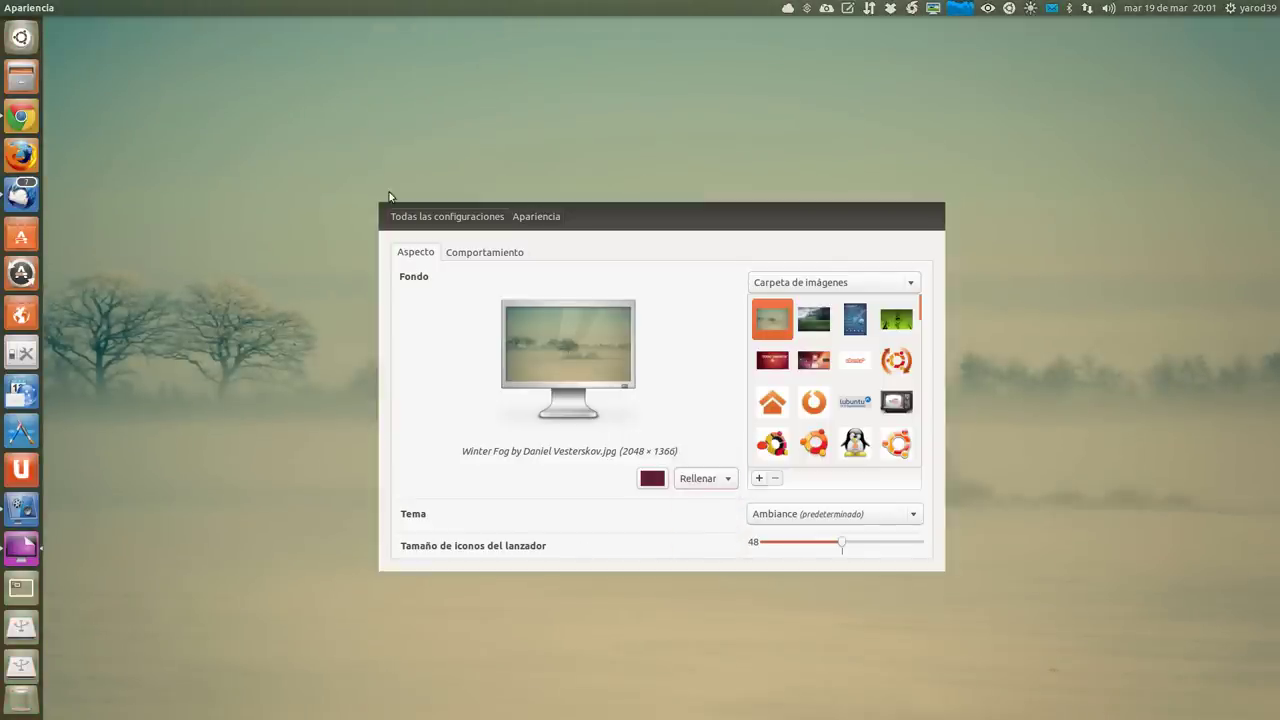